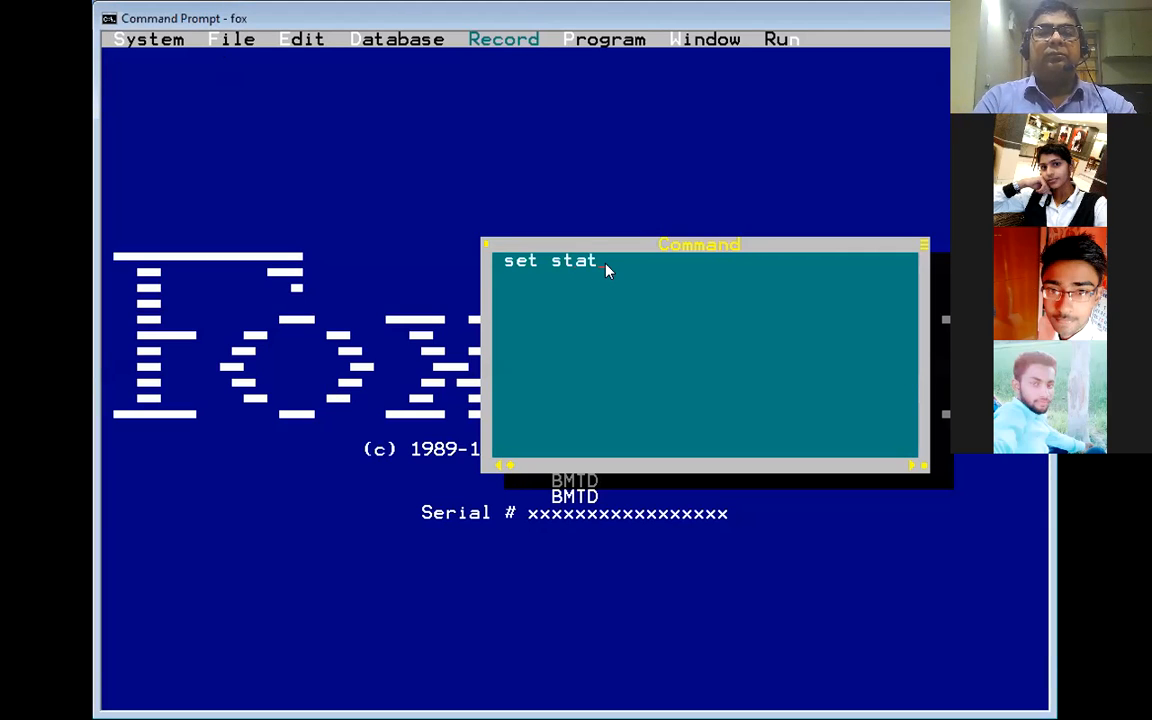
# Turn the status bar on with set stat on and move the Command window down, clear of the output area
pyautogui.press('Return')
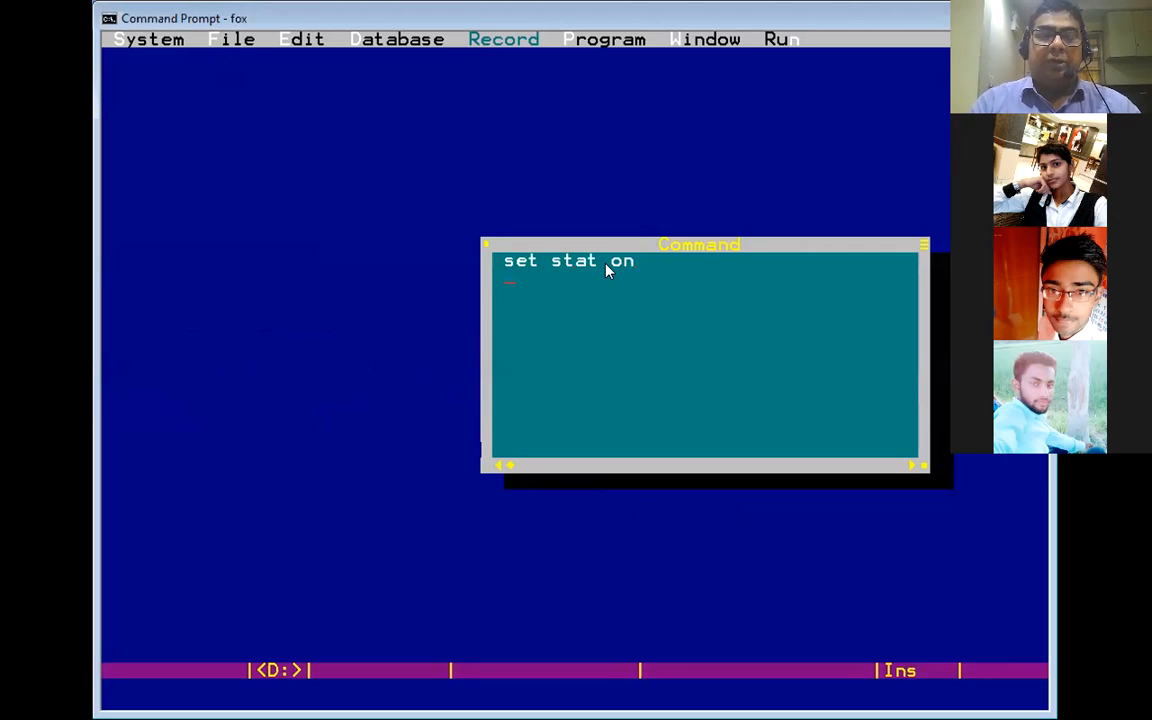
pyautogui.doubleClick(590, 246)
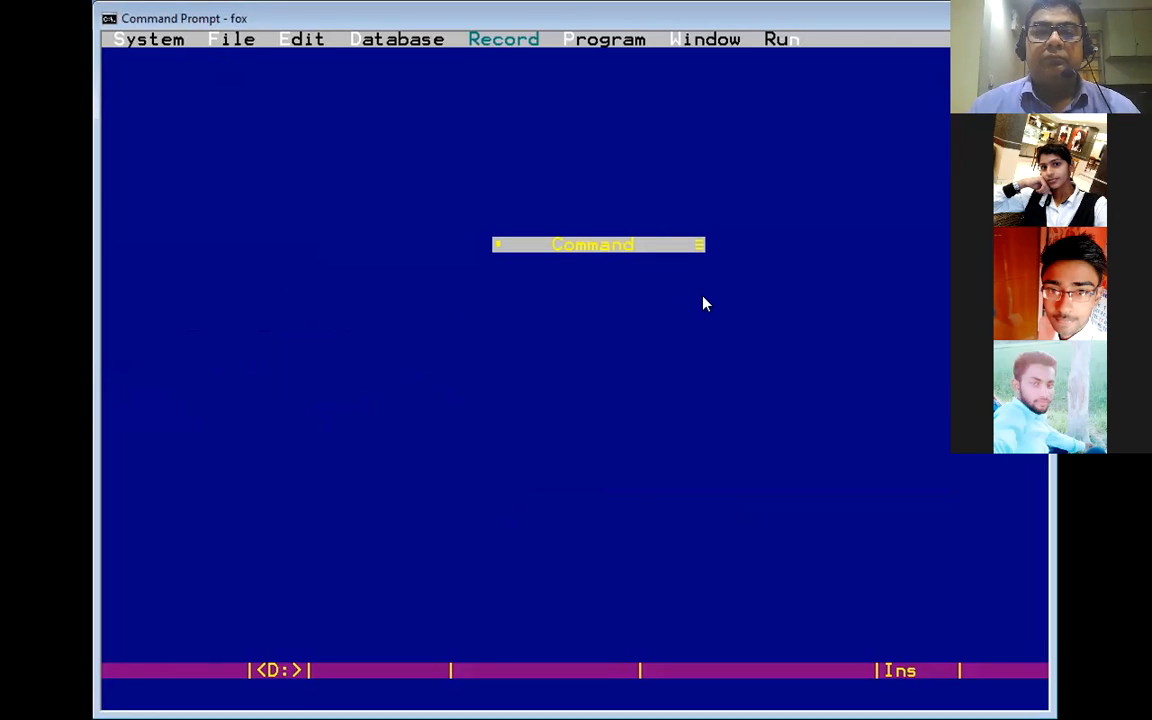
pyautogui.doubleClick(630, 247)
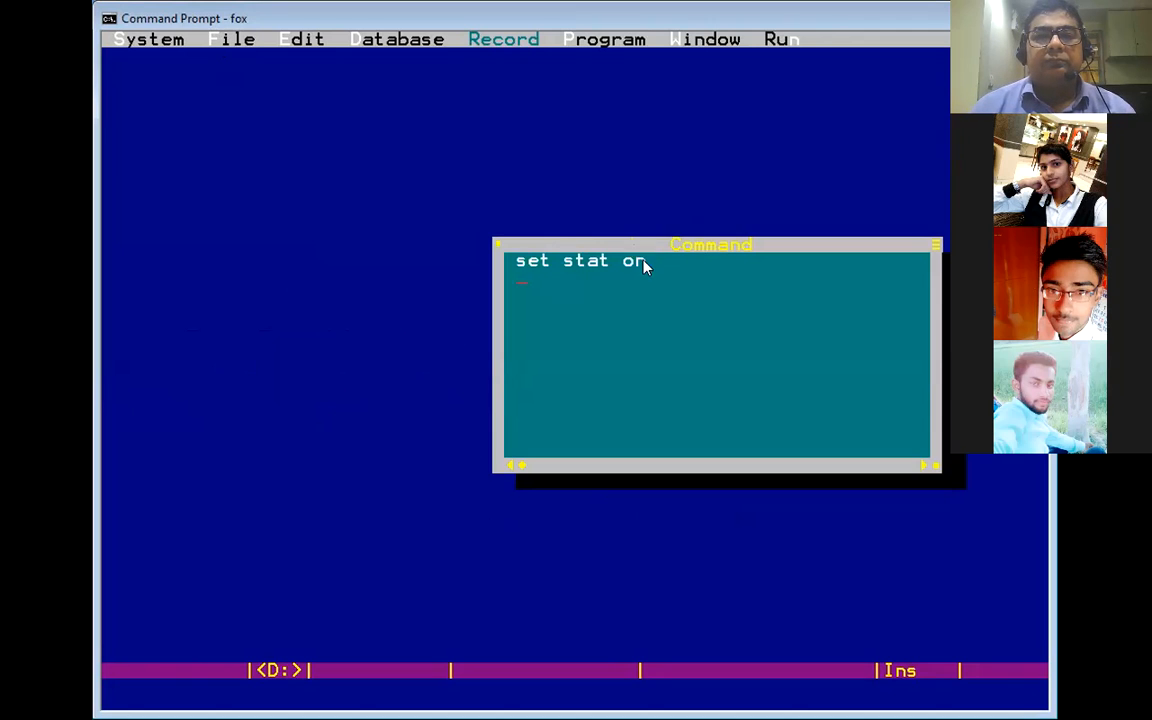
pyautogui.doubleClick(640, 247)
pyautogui.doubleClick(643, 249)
pyautogui.moveTo(643, 249); pyautogui.dragTo(725, 418)
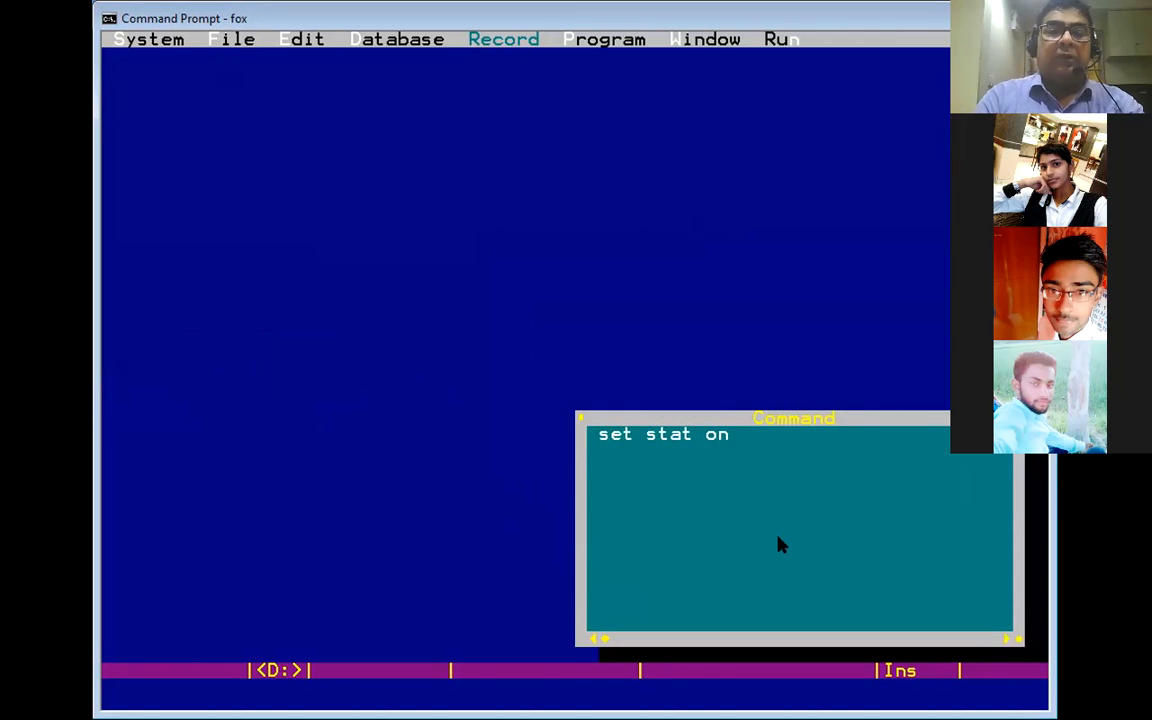
# Select work area 1 and open the emp table in it
pyautogui.write('select')
pyautogui.write(' 1 ')
pyautogui.write('use emp')
pyautogui.press('Return')
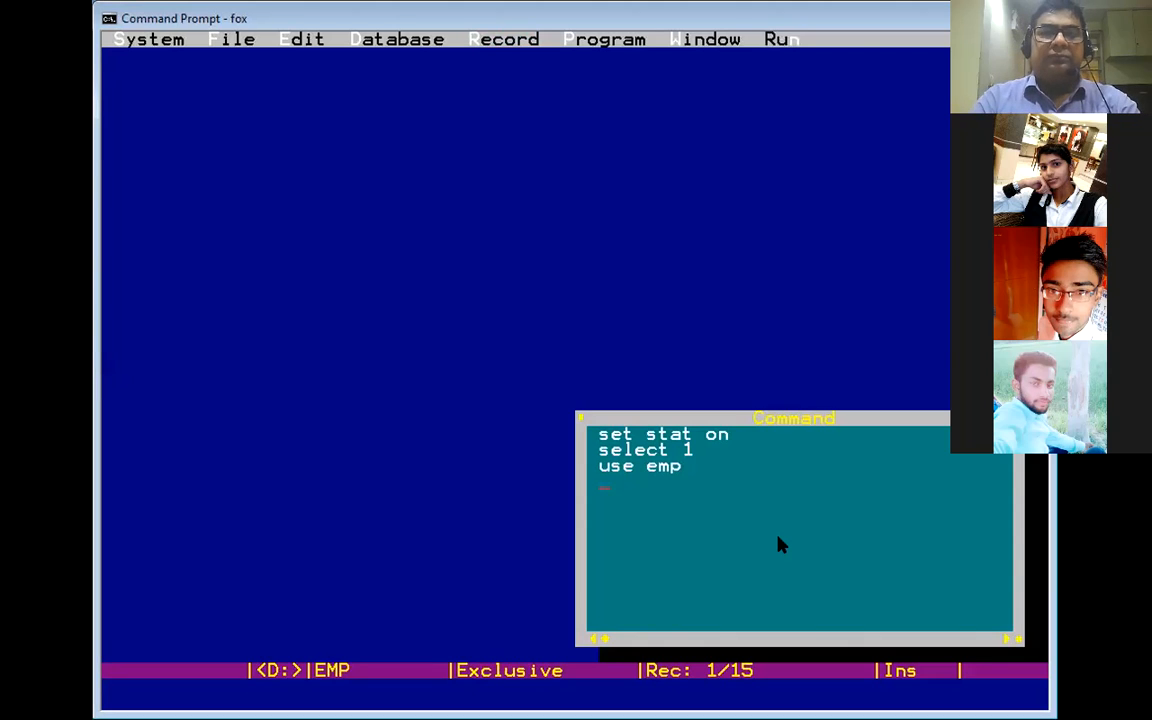
# Select work area 2 and open the deposit table in it
pyautogui.write('select ')
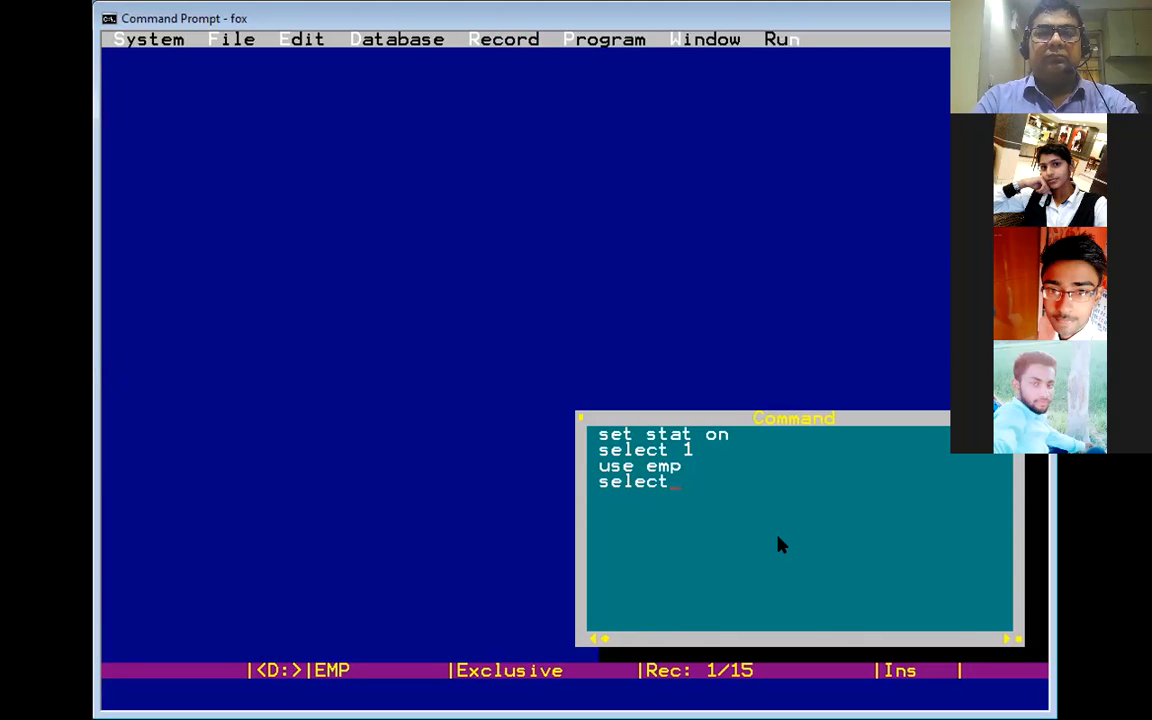
pyautogui.write('2')
pyautogui.press('Return')
pyautogui.write('ue')
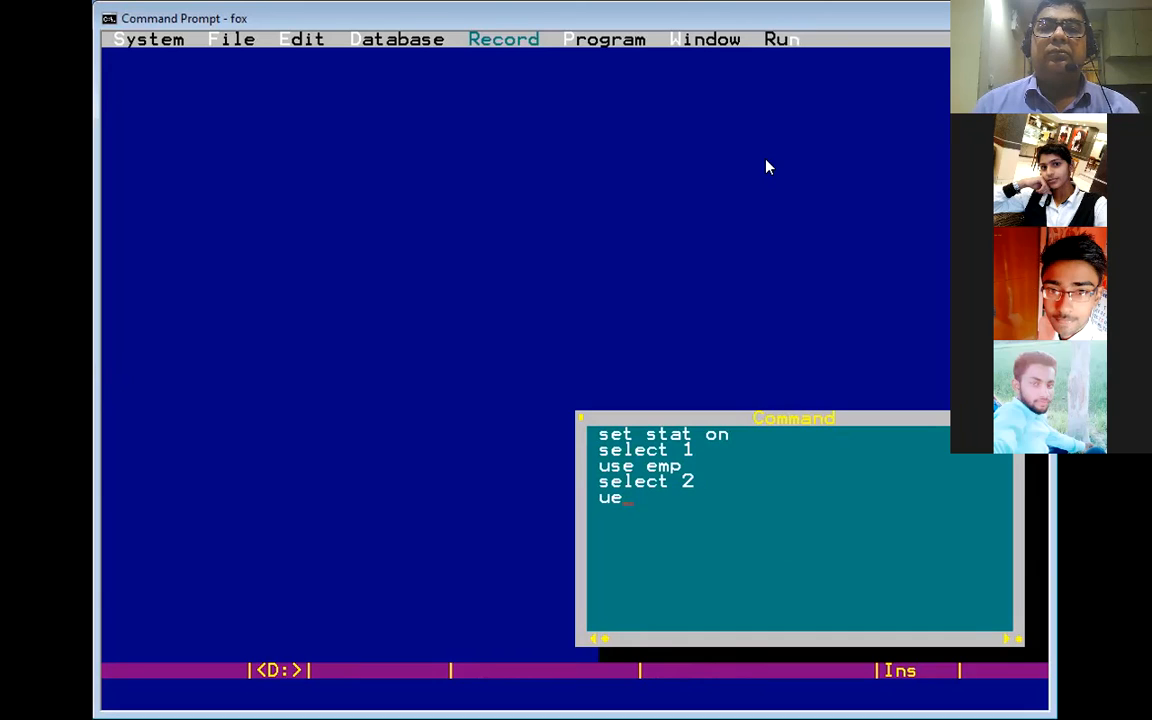
pyautogui.press('BackSpace')
pyautogui.write('se')
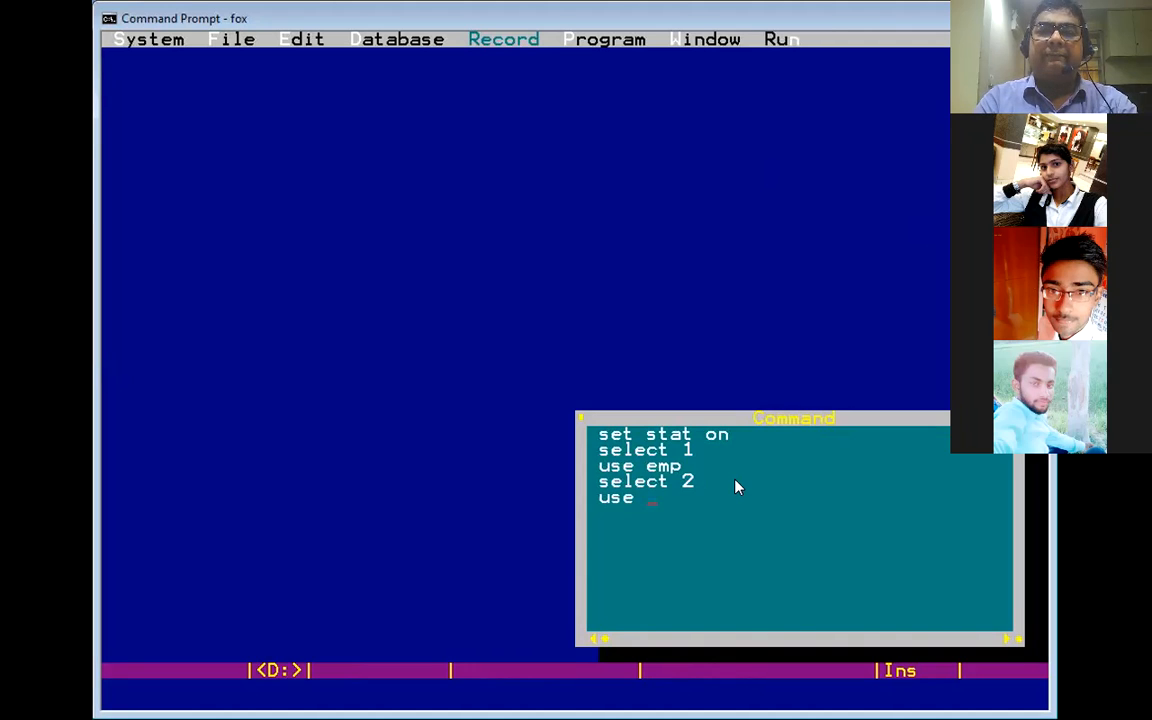
pyautogui.press('BackSpace')
pyautogui.press('BackSpace')
pyautogui.press('BackSpace')
pyautogui.press('BackSpace')
pyautogui.press('BackSpace')
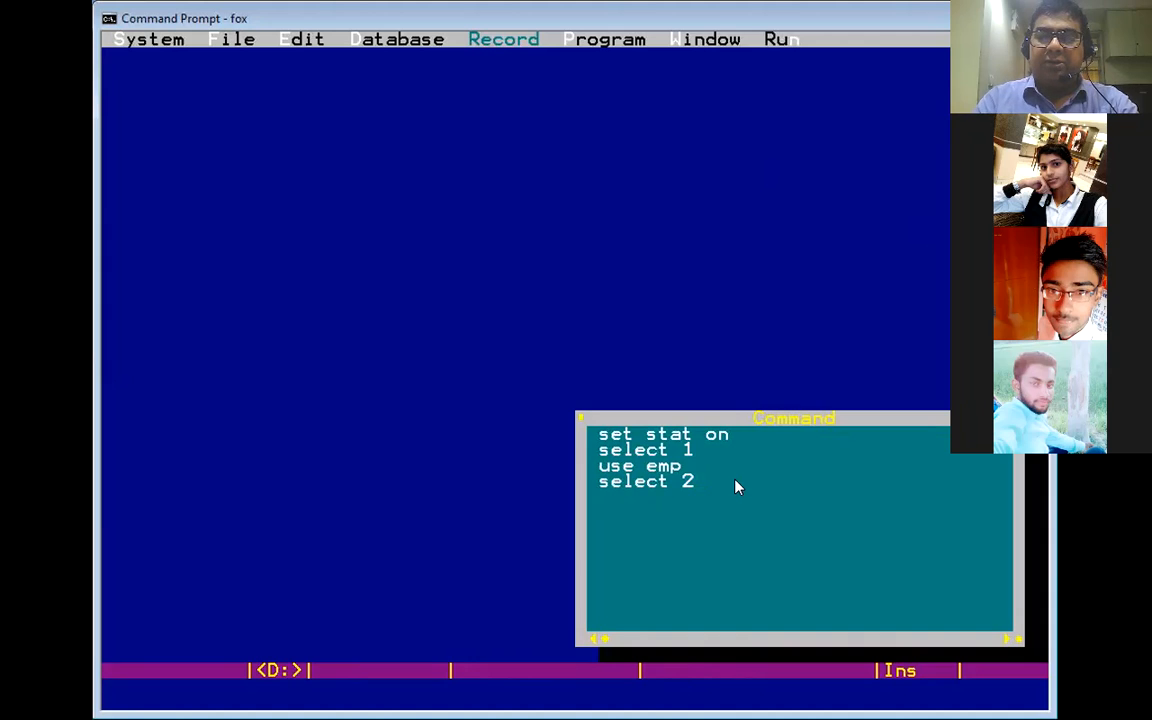
pyautogui.press('Return')
pyautogui.write('use depo')
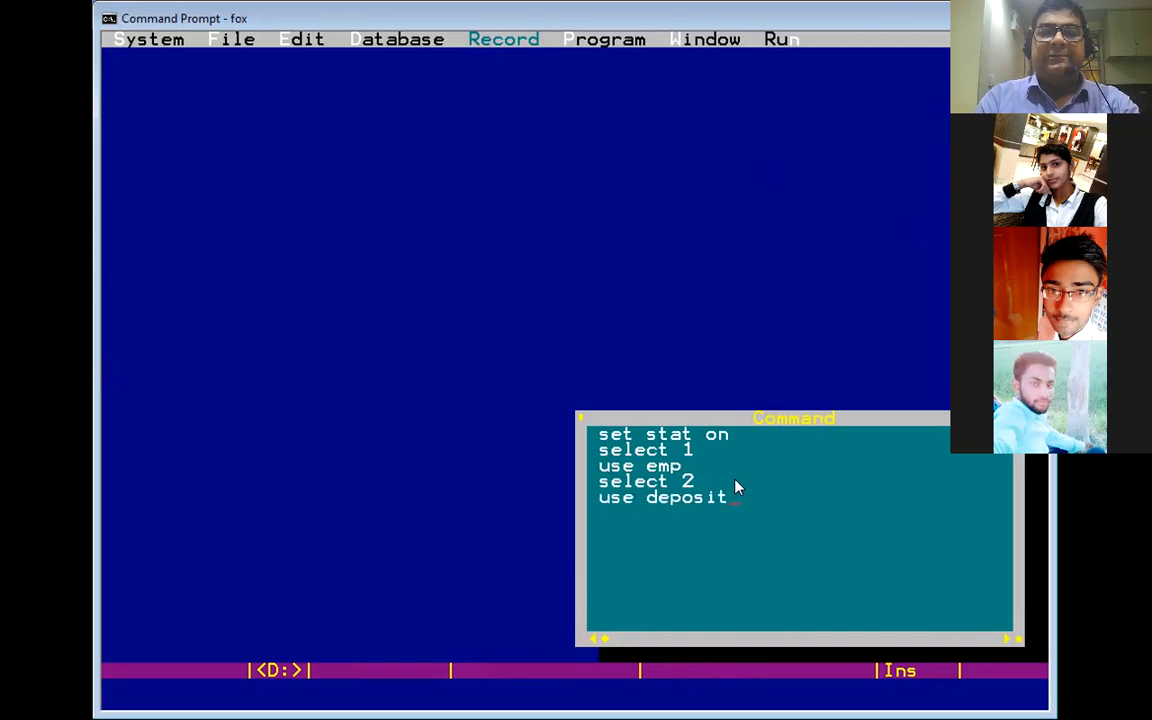
pyautogui.write('sit')
pyautogui.press('Return')
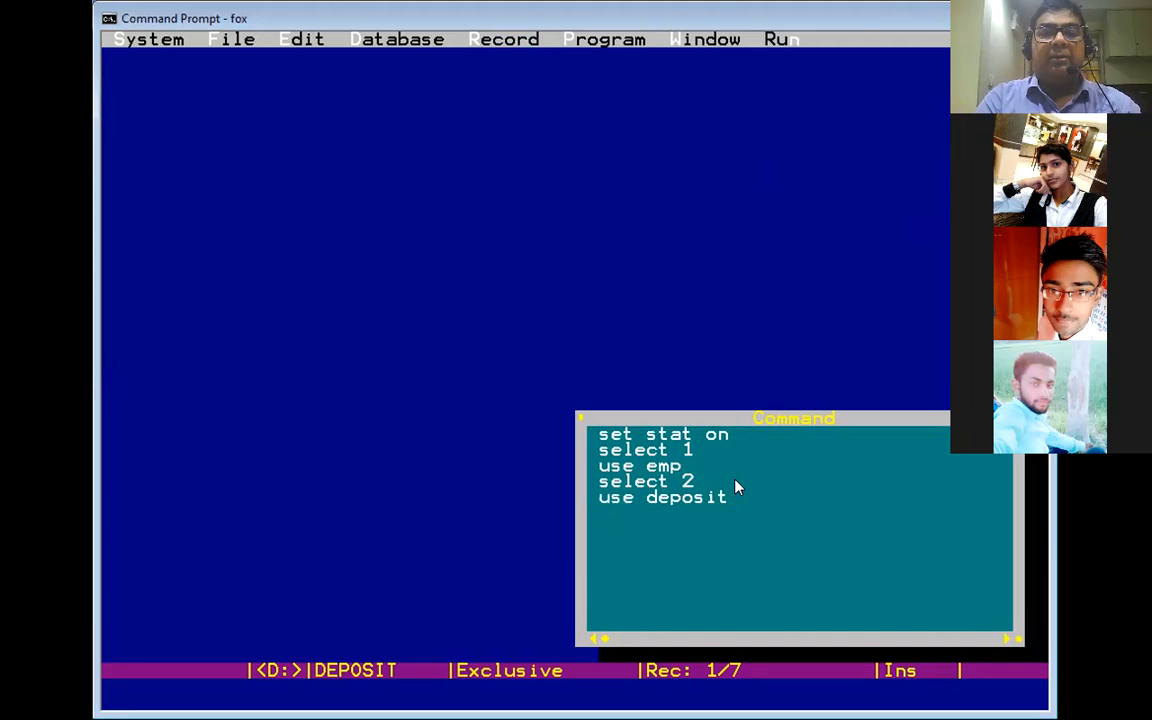
# List the deposit records and index the table on empid with the tag empid, overwriting the existing tag
pyautogui.write('list')
pyautogui.press('Return')
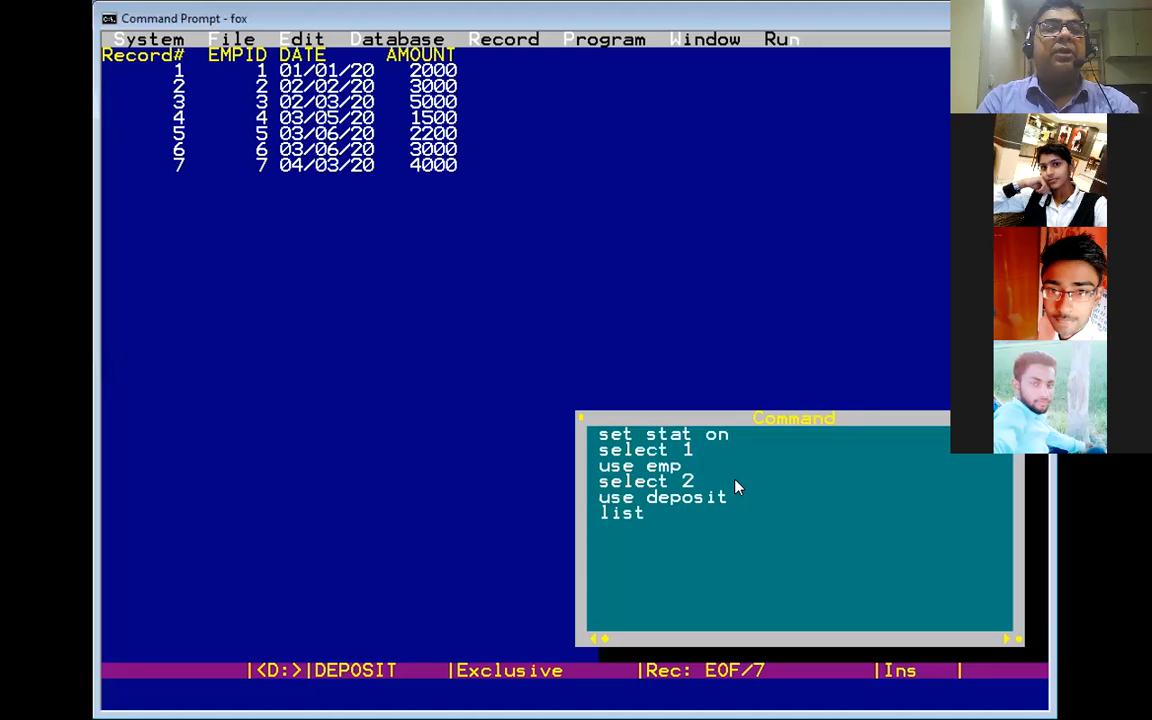
pyautogui.write('index on')
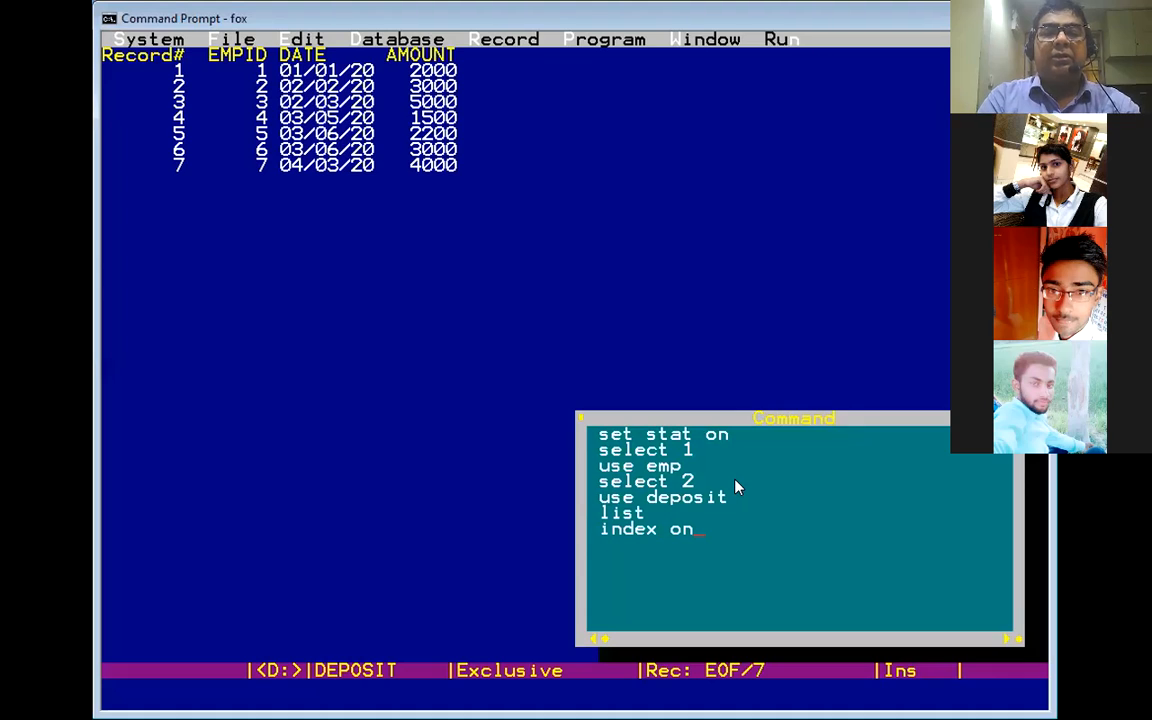
pyautogui.write(' empid ')
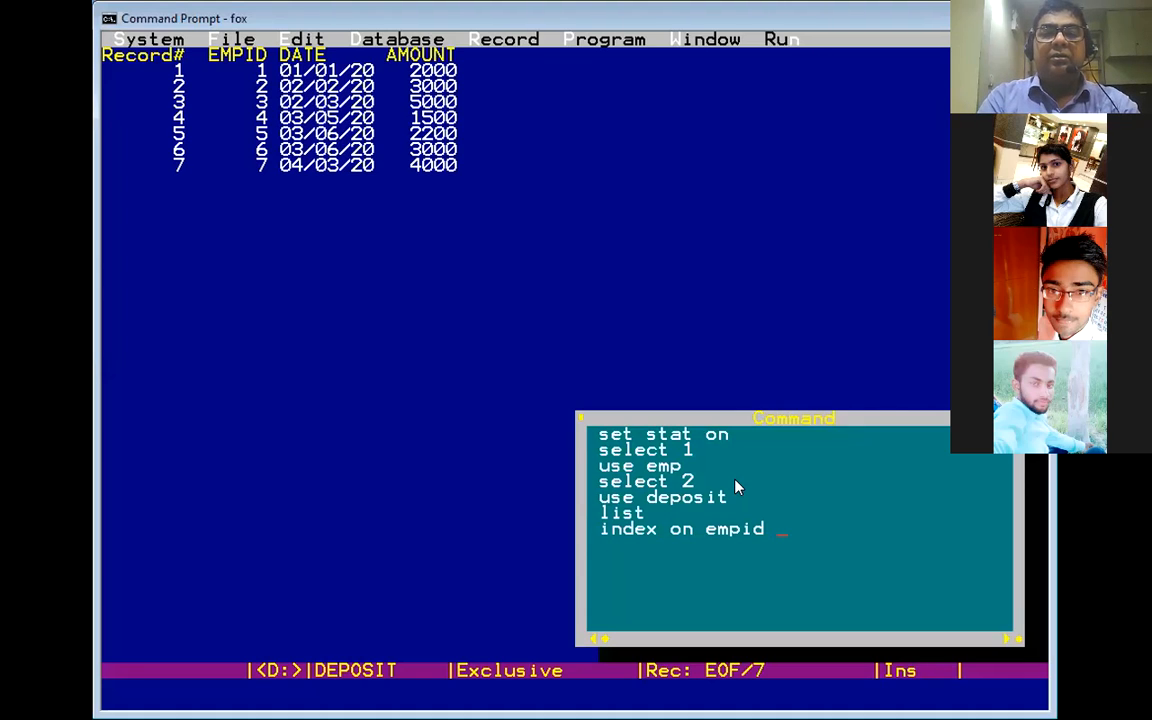
pyautogui.write('tag empid')
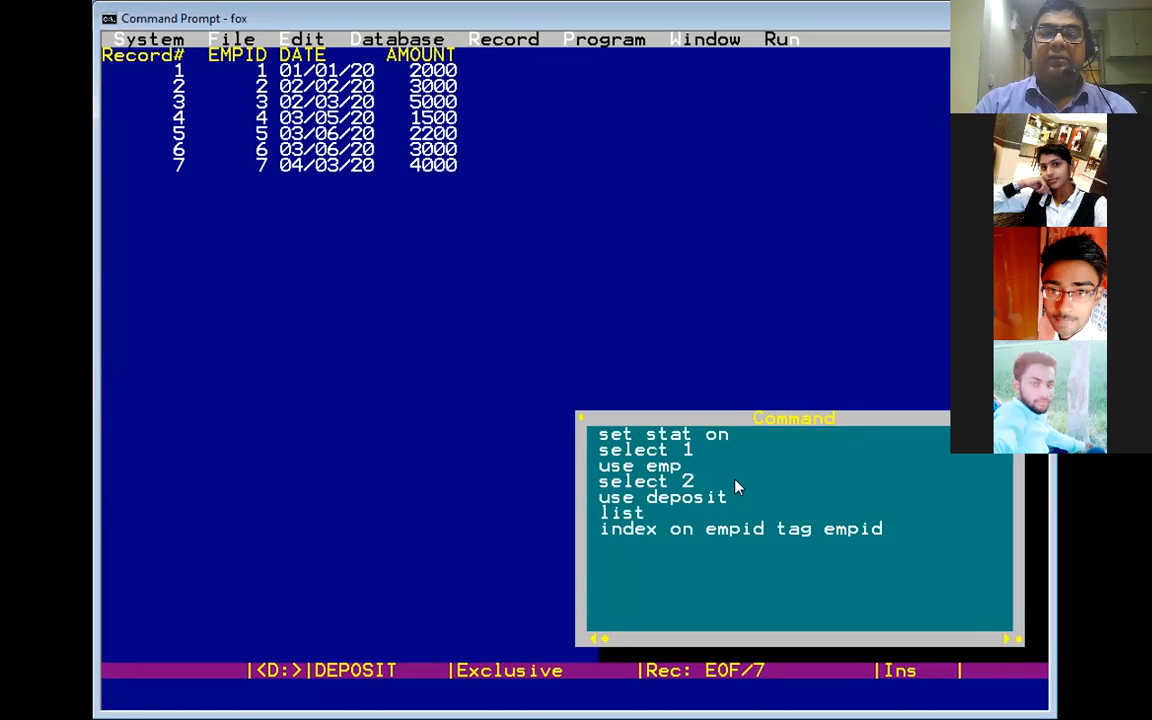
pyautogui.press('Return')
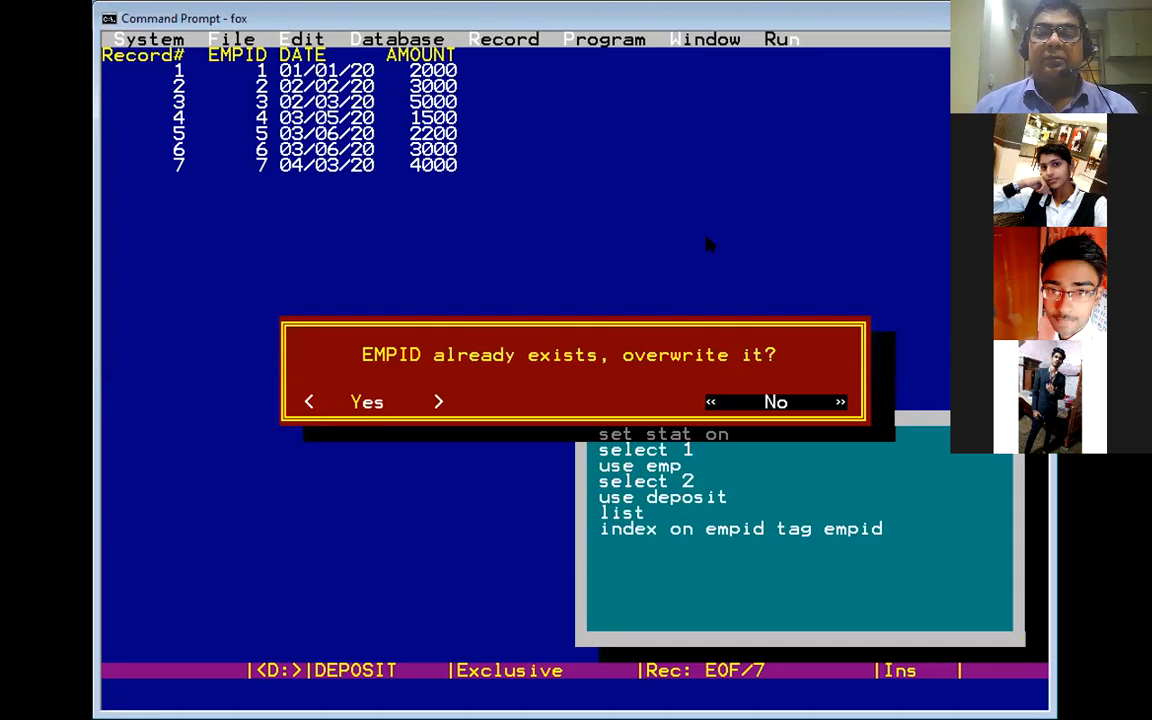
pyautogui.press('y')
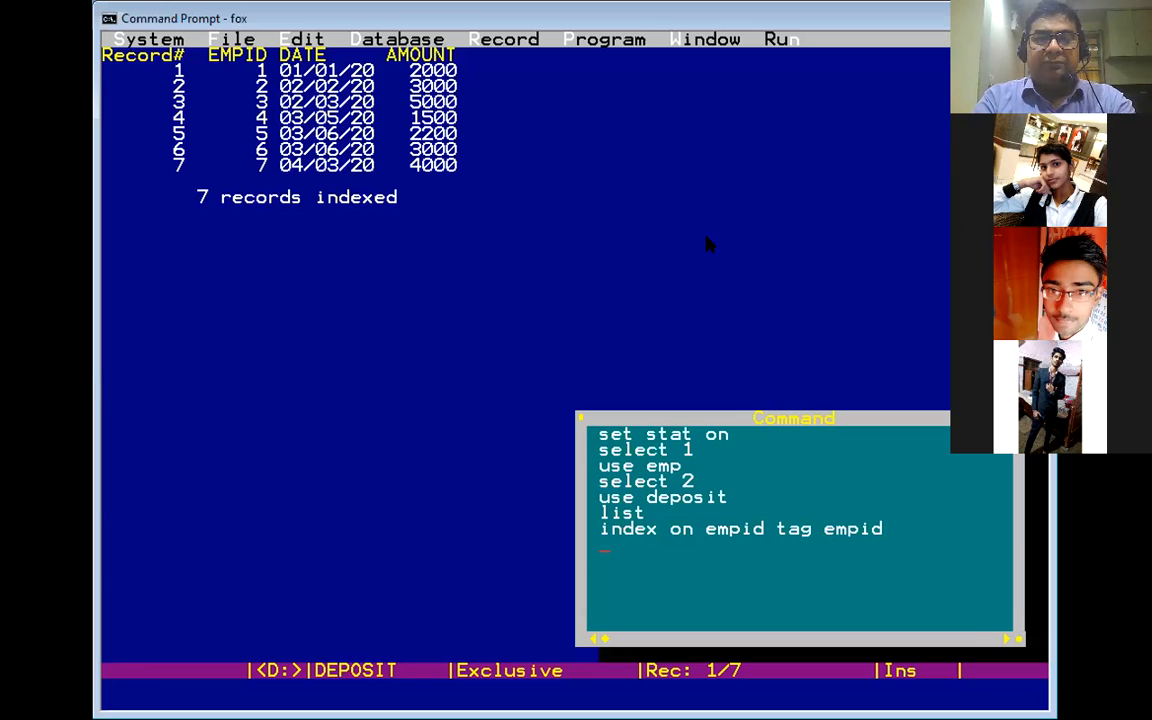
# Return to work area 1 and set a relation on empid into deposit
pyautogui.write('select')
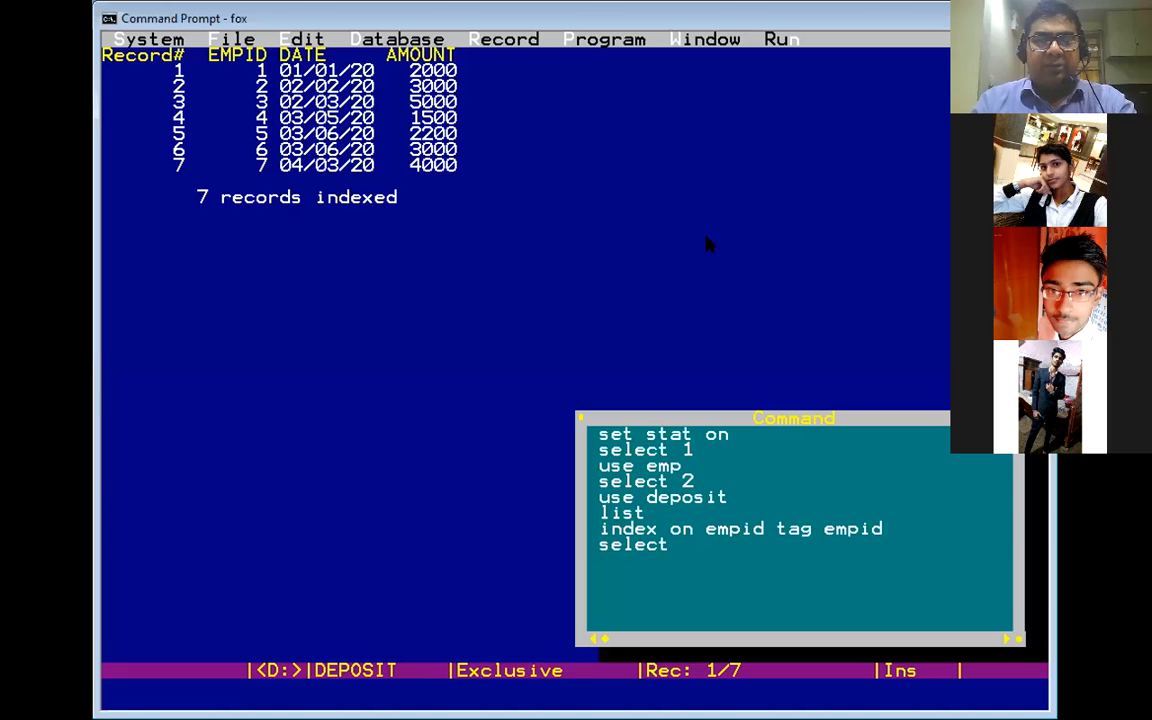
pyautogui.write(' 1')
pyautogui.press('Return')
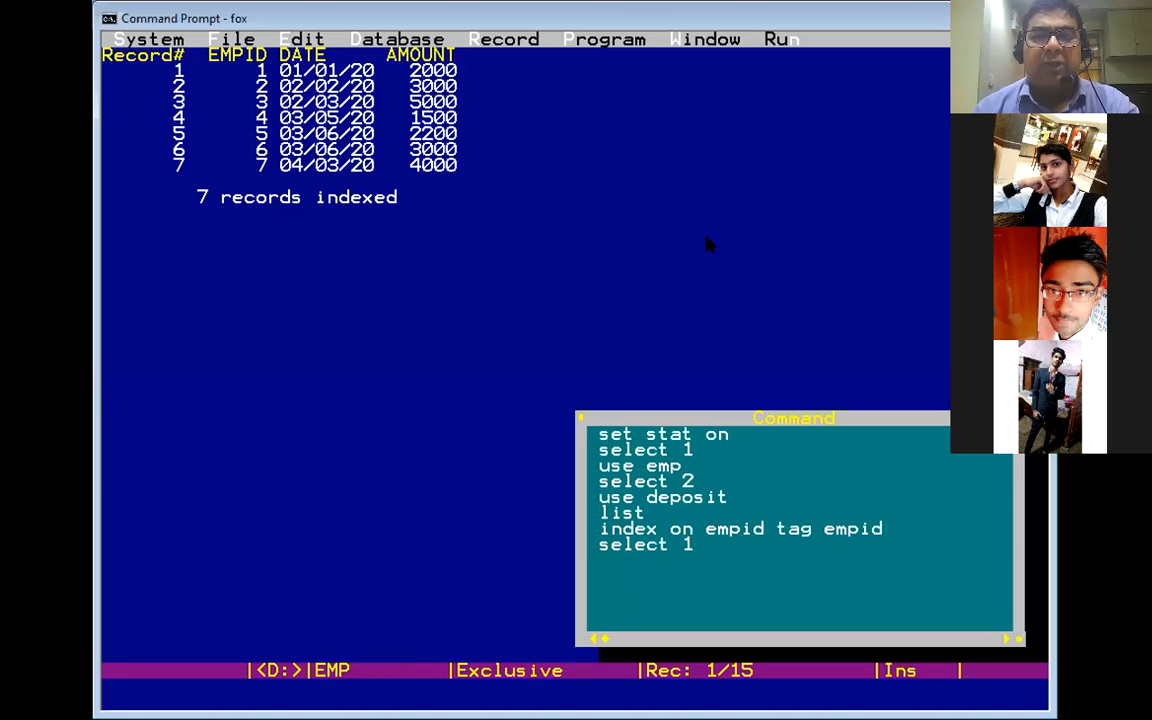
pyautogui.write('set ret')
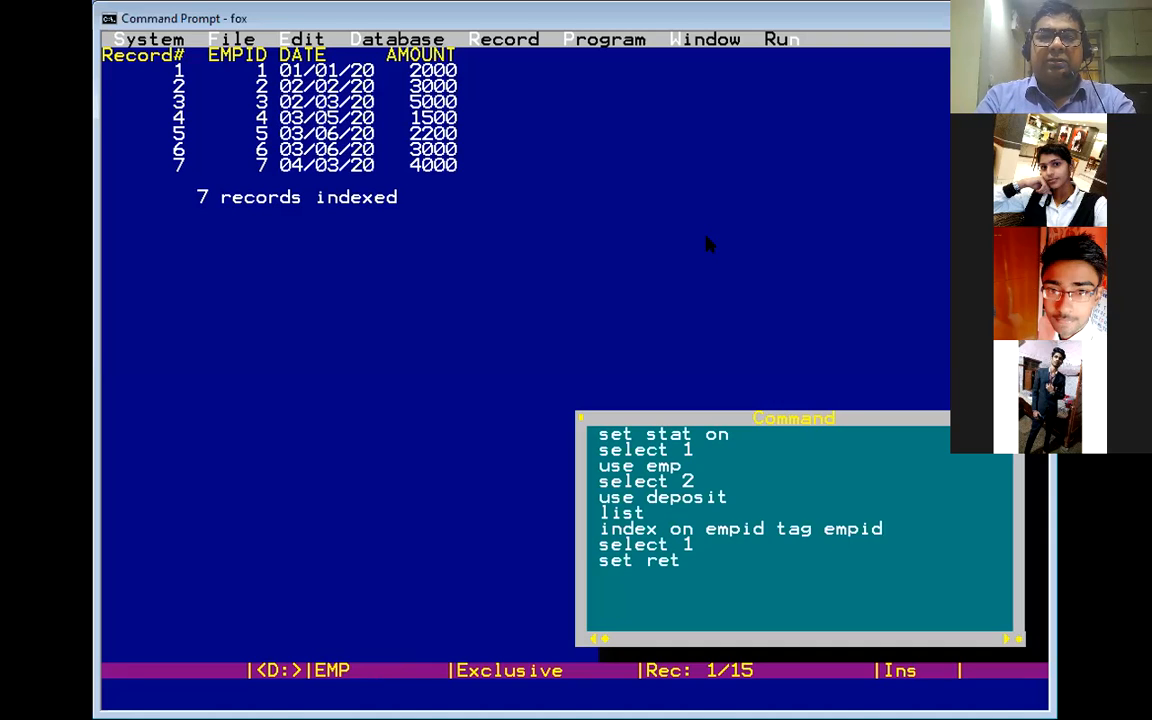
pyautogui.press('BackSpace')
pyautogui.write('lation ')
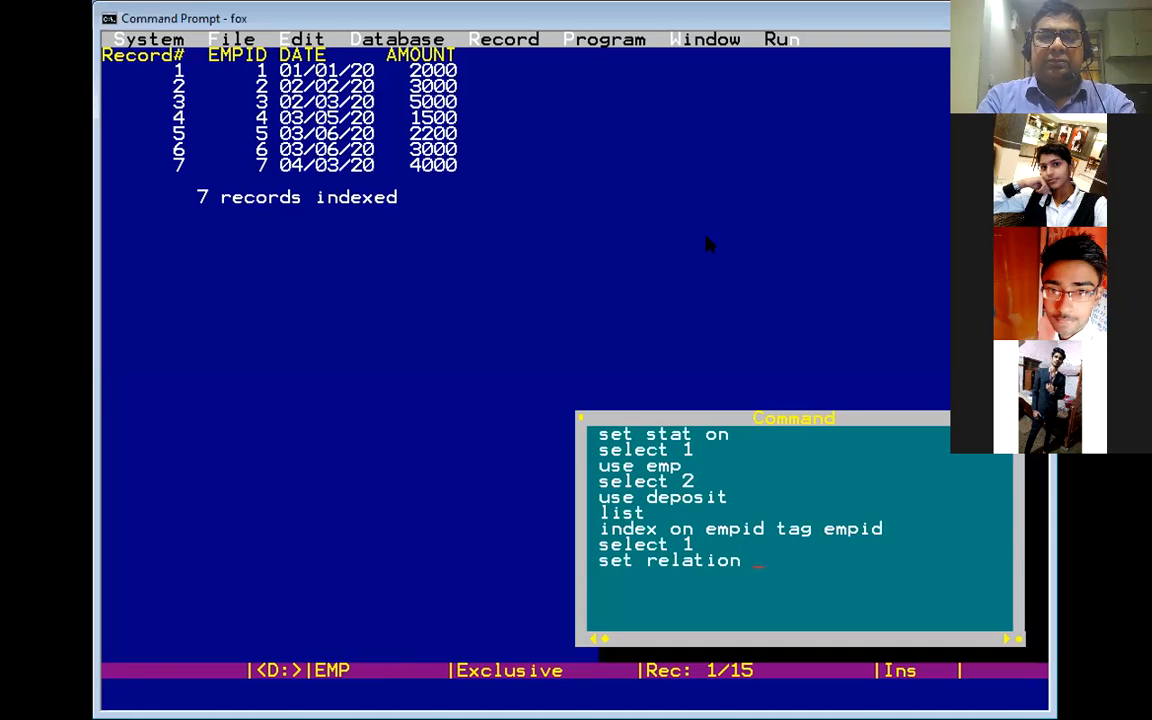
pyautogui.write('to')
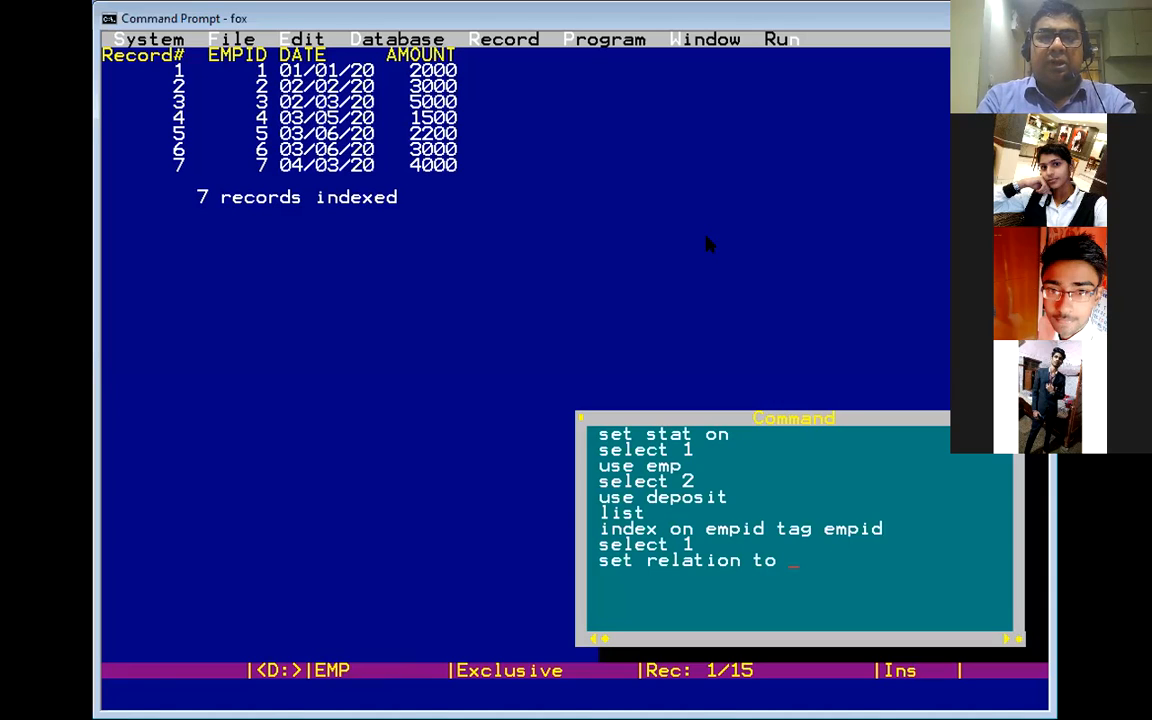
pyautogui.write(' empid')
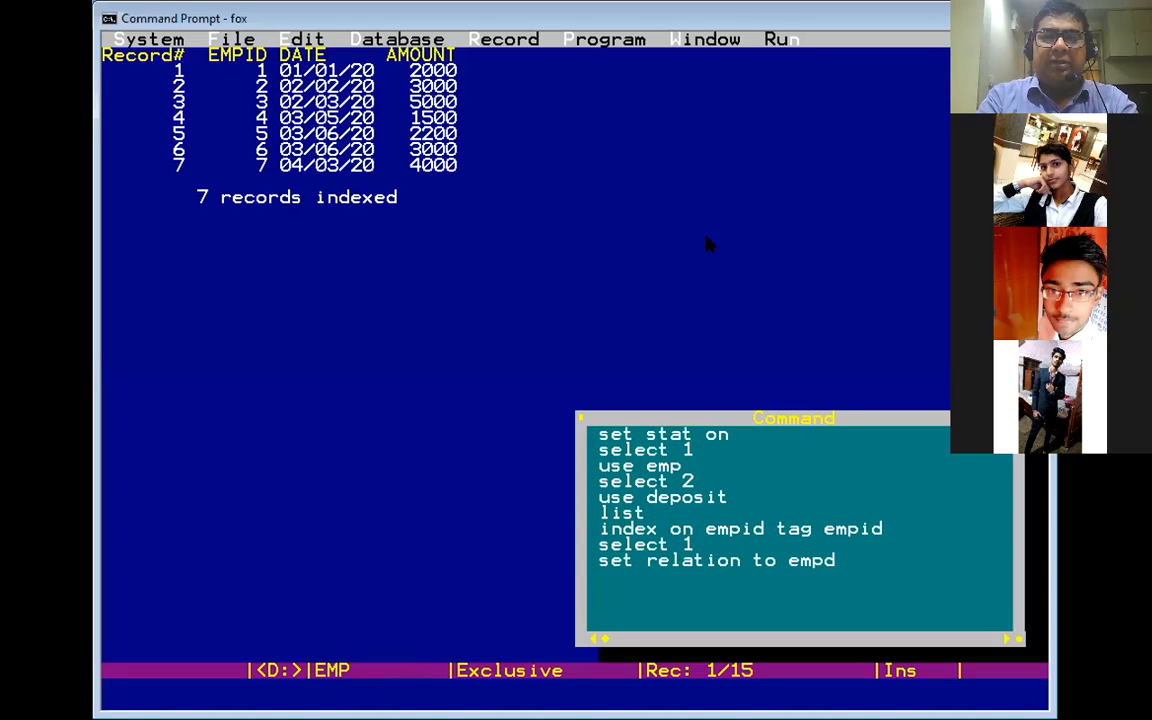
pyautogui.write(' inot')
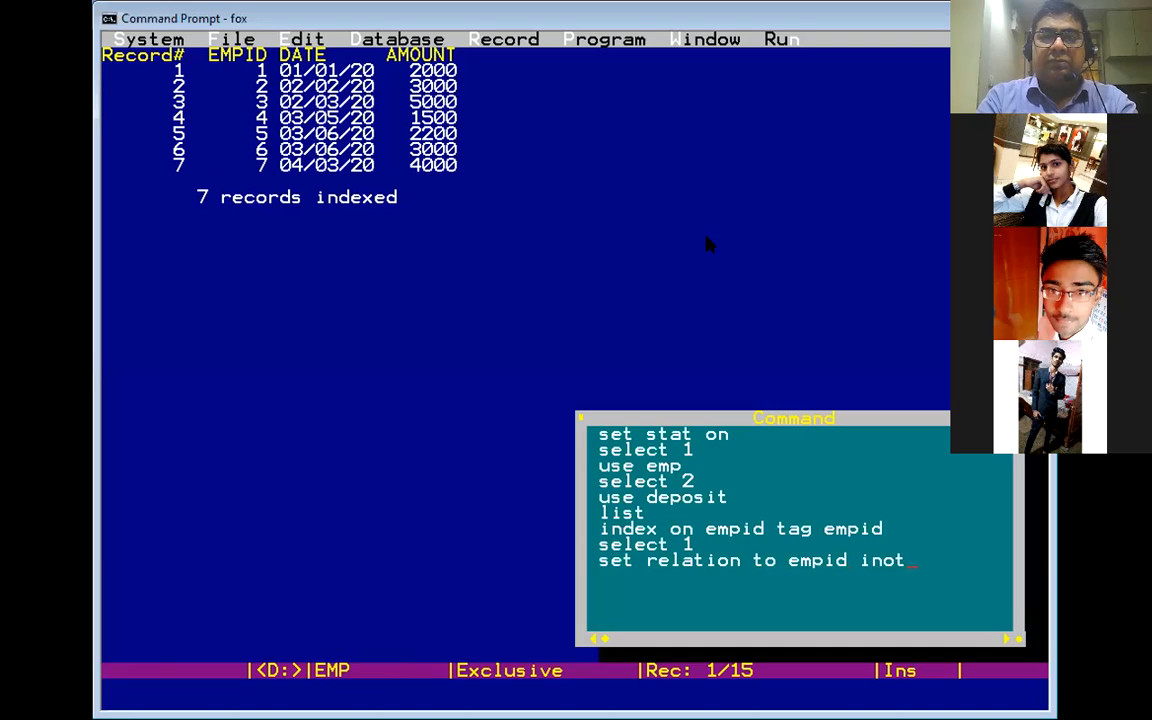
pyautogui.press('BackSpace')
pyautogui.press('BackSpace')
pyautogui.write('to deposit')
pyautogui.press('Return')
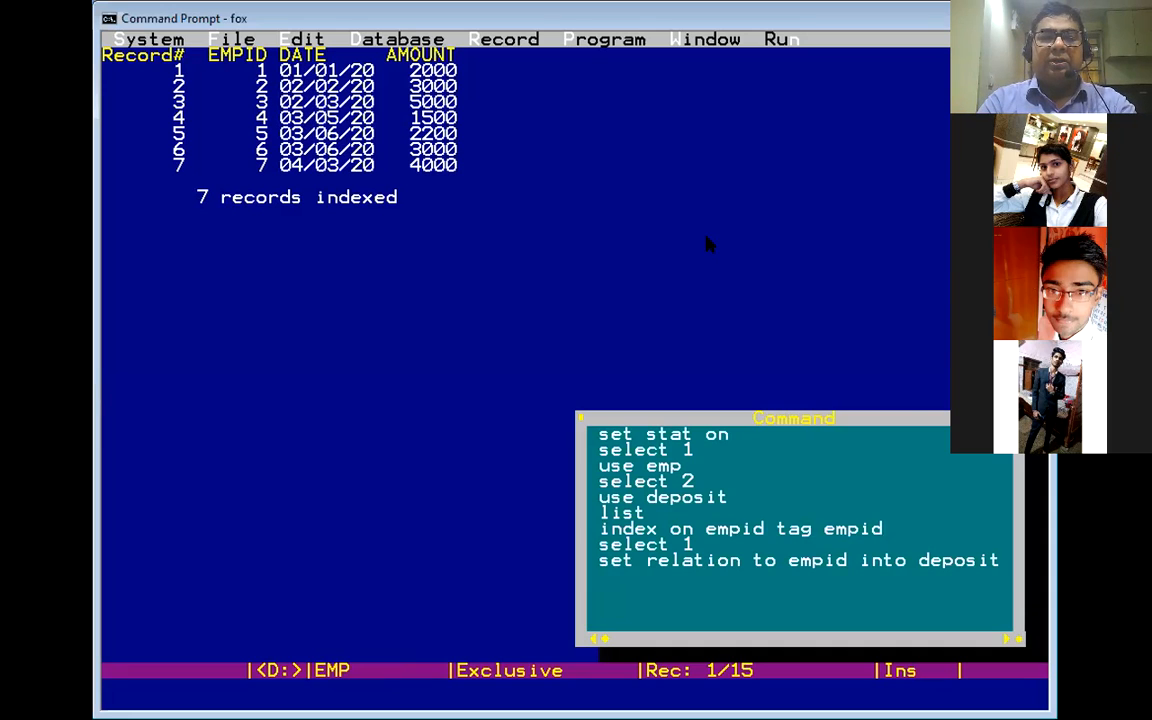
# Clear the listed records and indexing output from the screen
pyautogui.write('clearr')
pyautogui.press('Return')
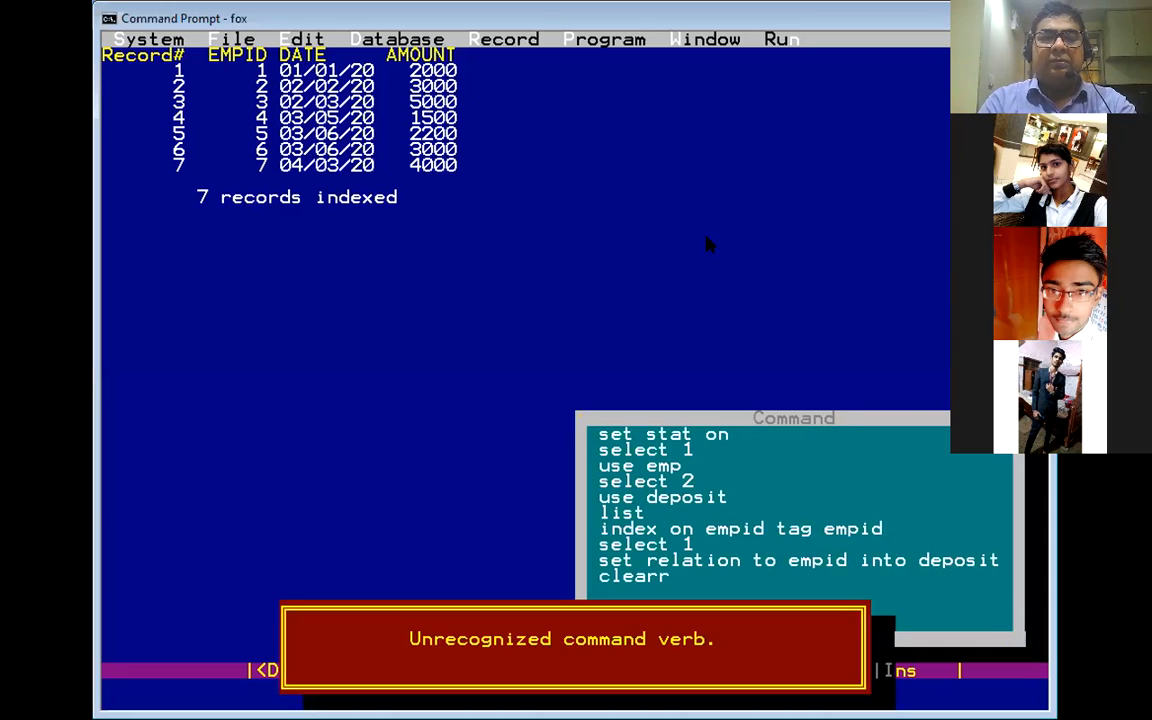
pyautogui.write('clear')
pyautogui.press('Return')
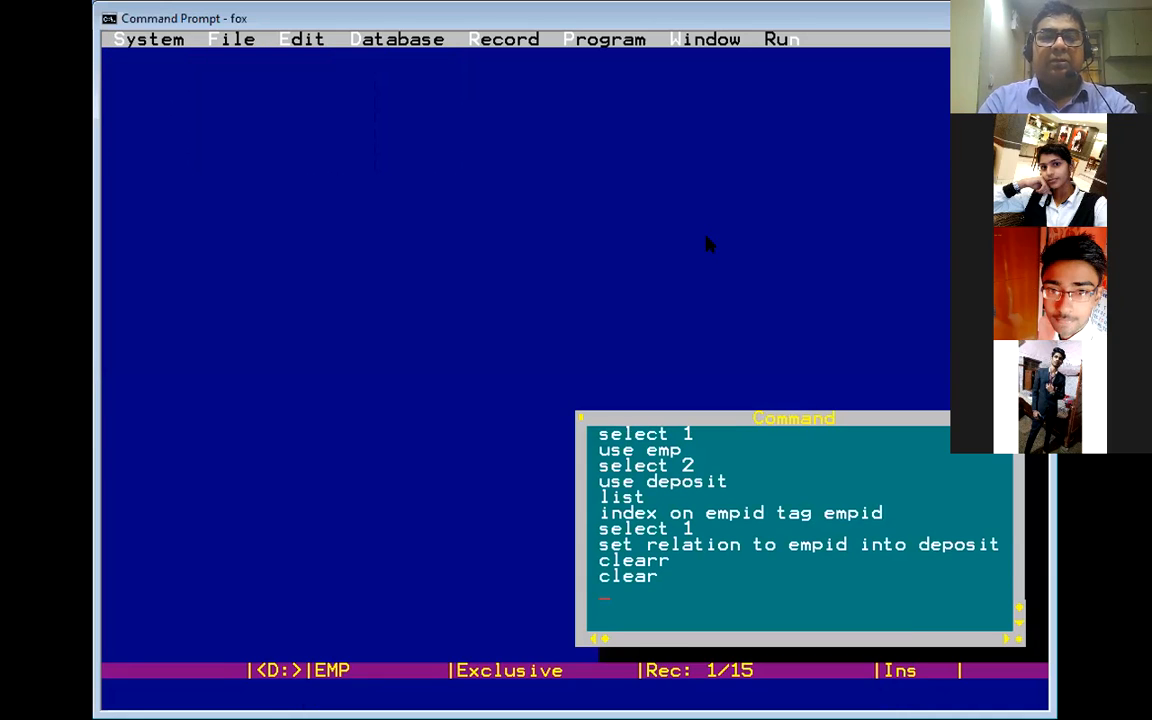
# Select work area 1 and browse the emp table with the nowait option
pyautogui.write('se')
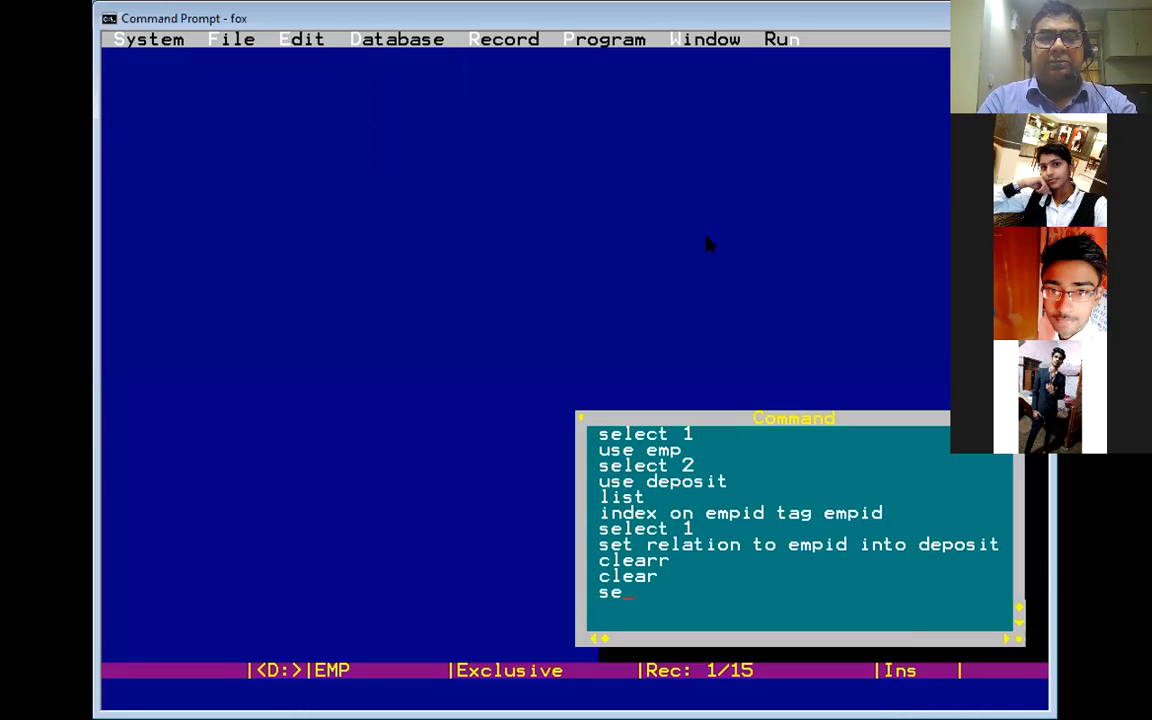
pyautogui.write('lect')
pyautogui.write('1')
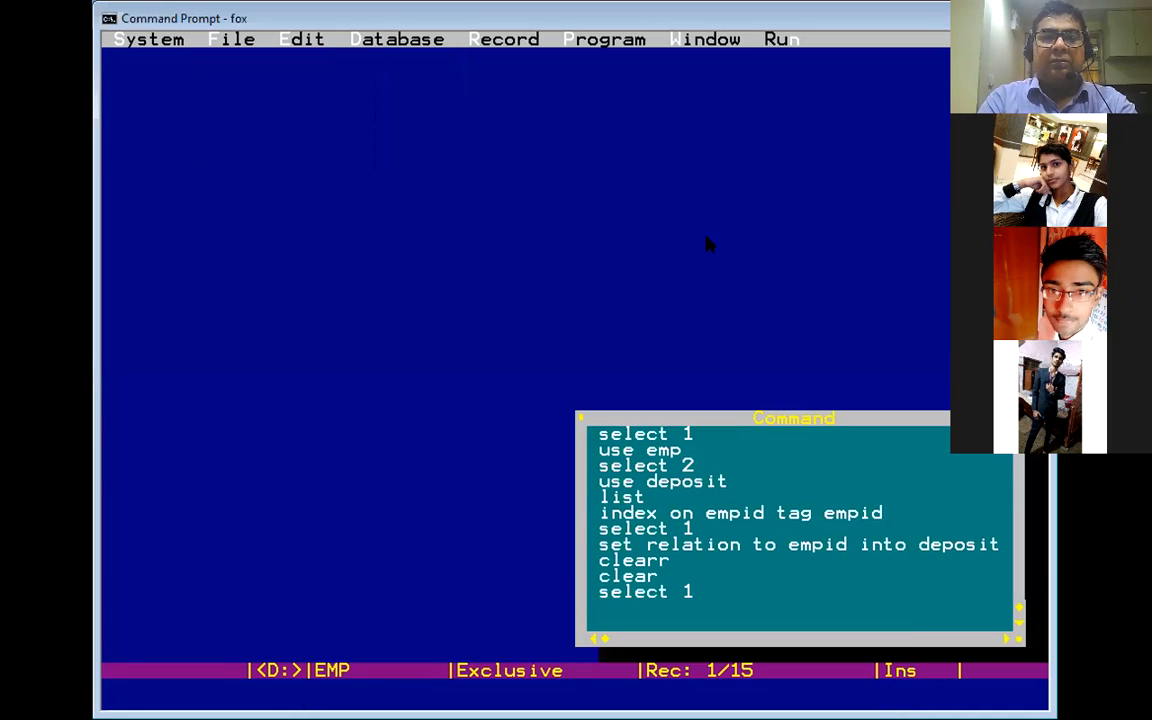
pyautogui.press('Return')
pyautogui.write('brow')
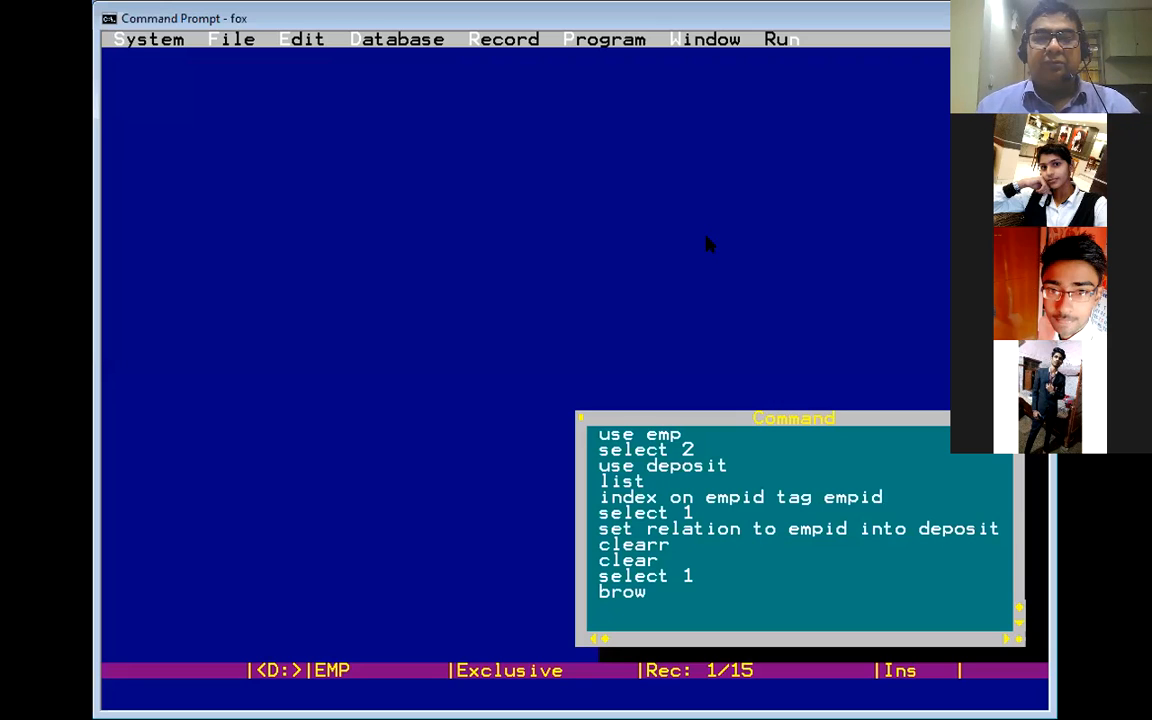
pyautogui.write(' n')
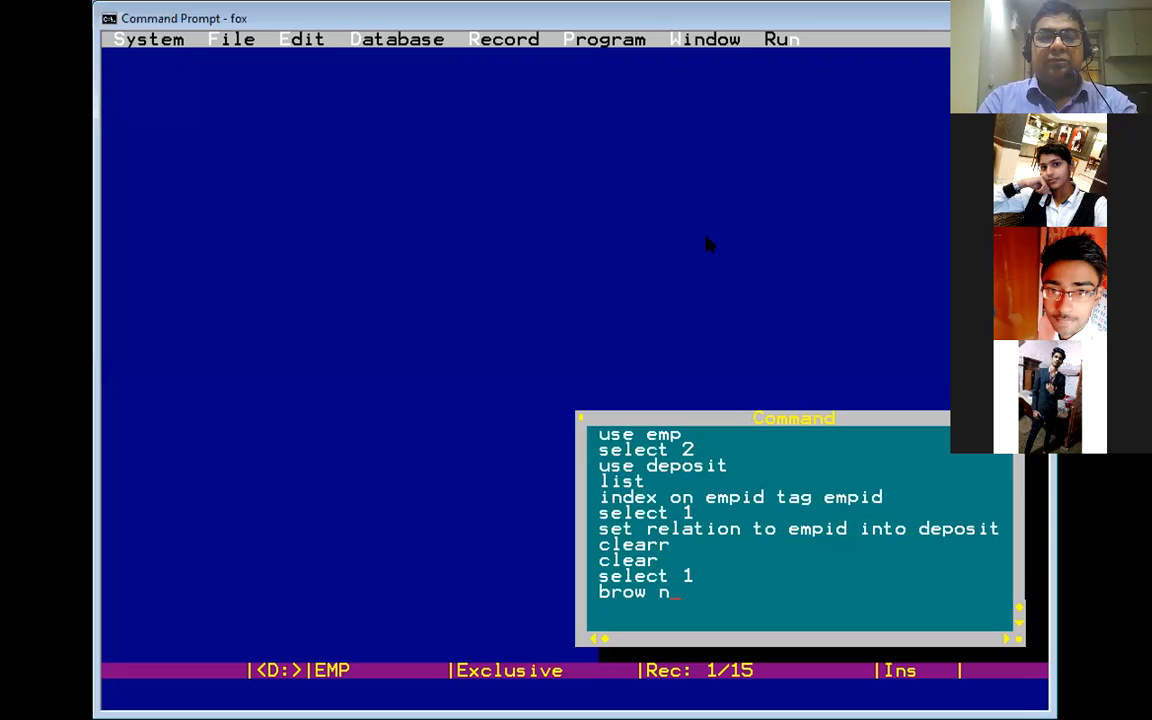
pyautogui.write('owait')
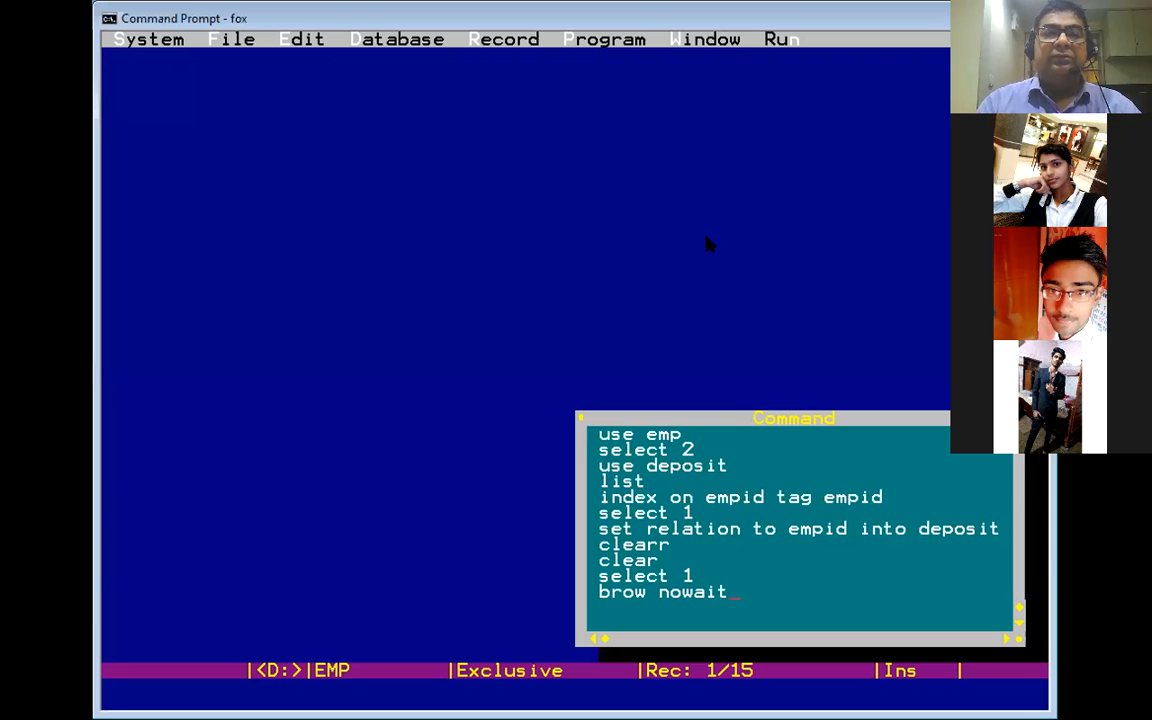
pyautogui.press('Return')
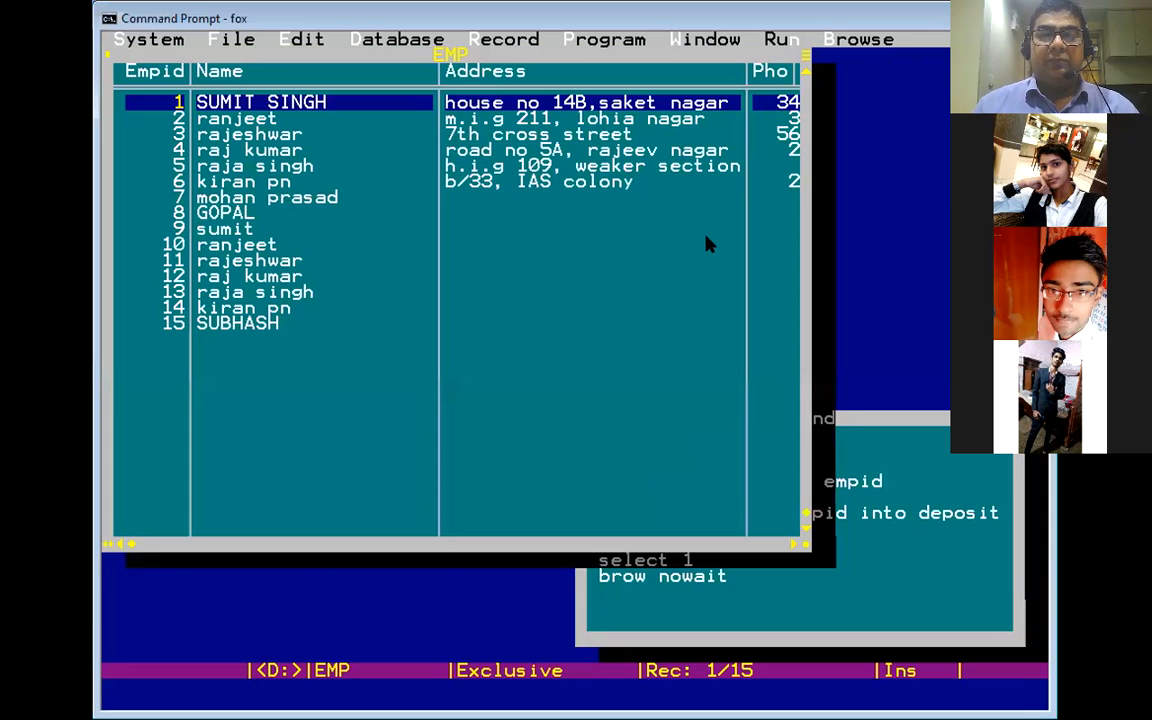
# Select work area 2 and browse the deposit table with the nowait option
pyautogui.click(633, 607)
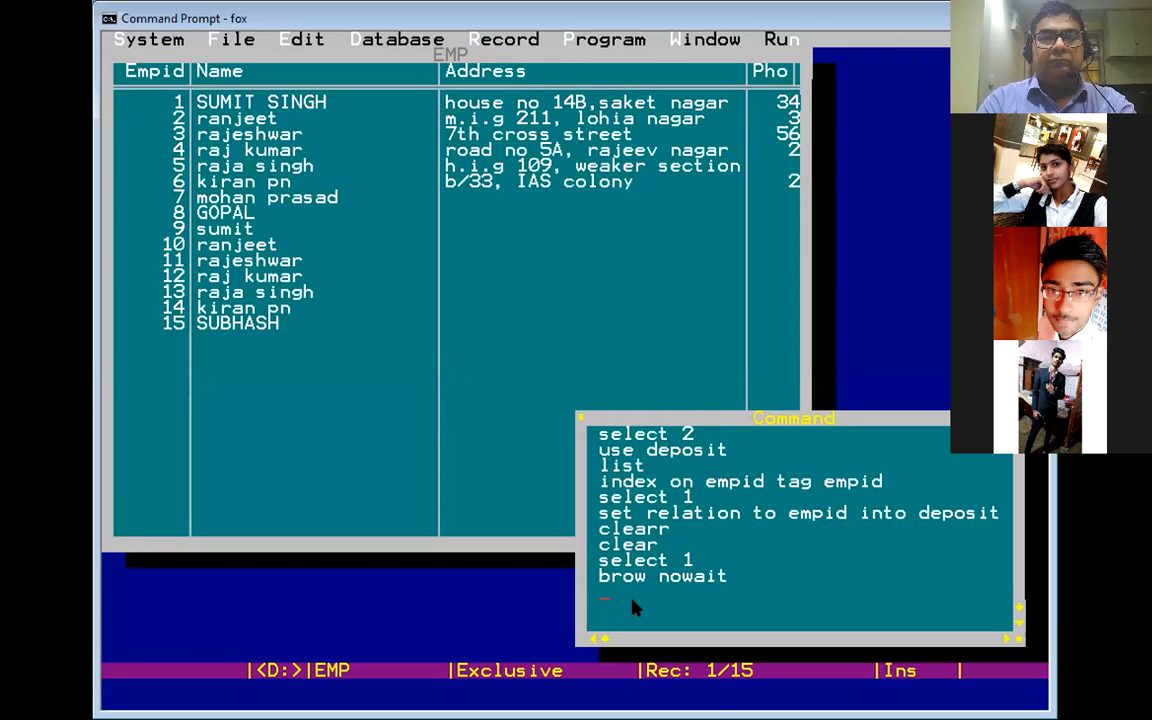
pyautogui.write('select 2')
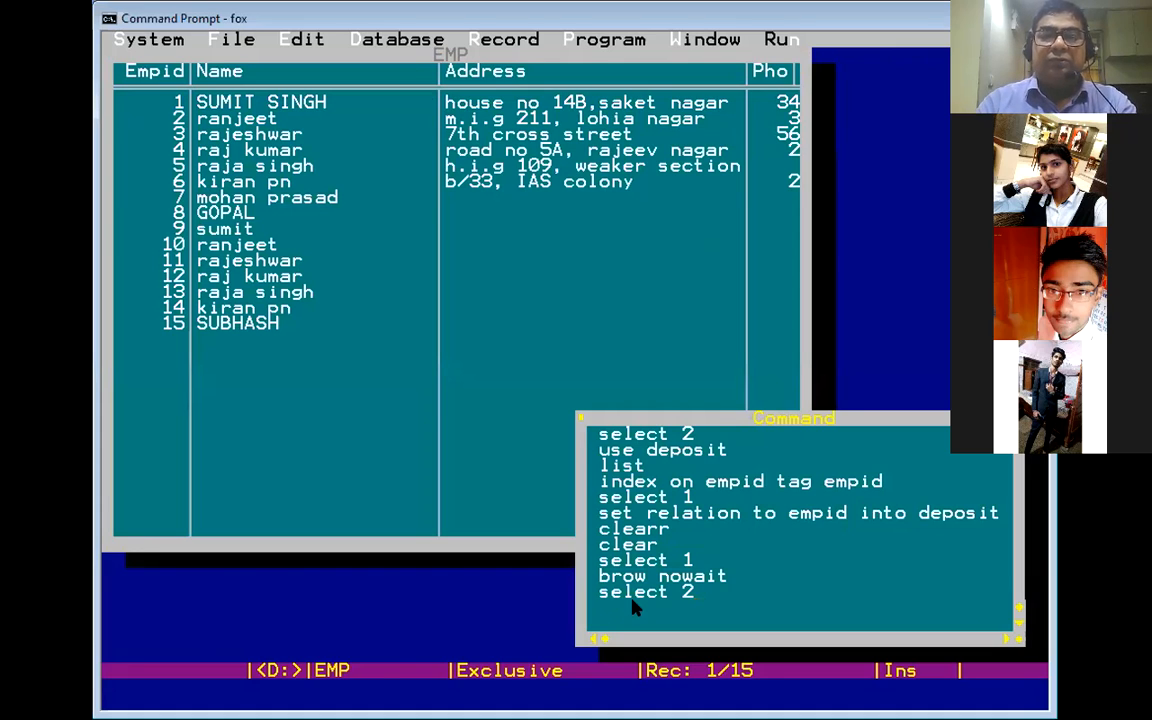
pyautogui.press('Return')
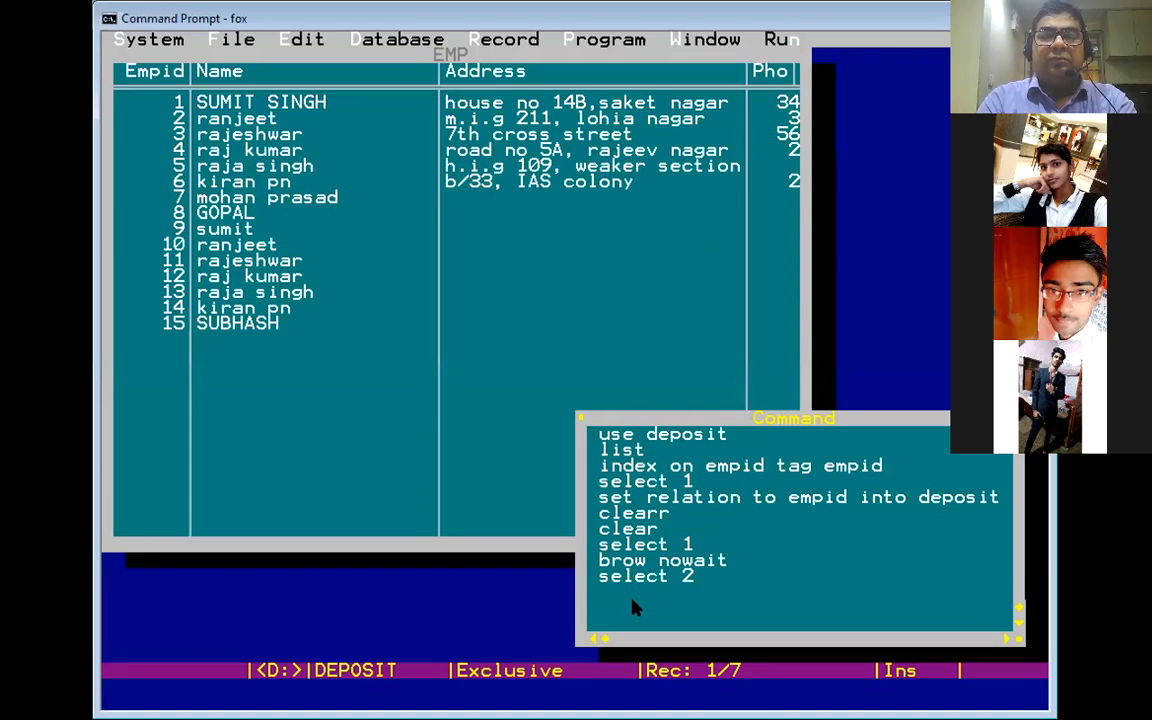
pyautogui.write('brow nowait')
pyautogui.press('Return')
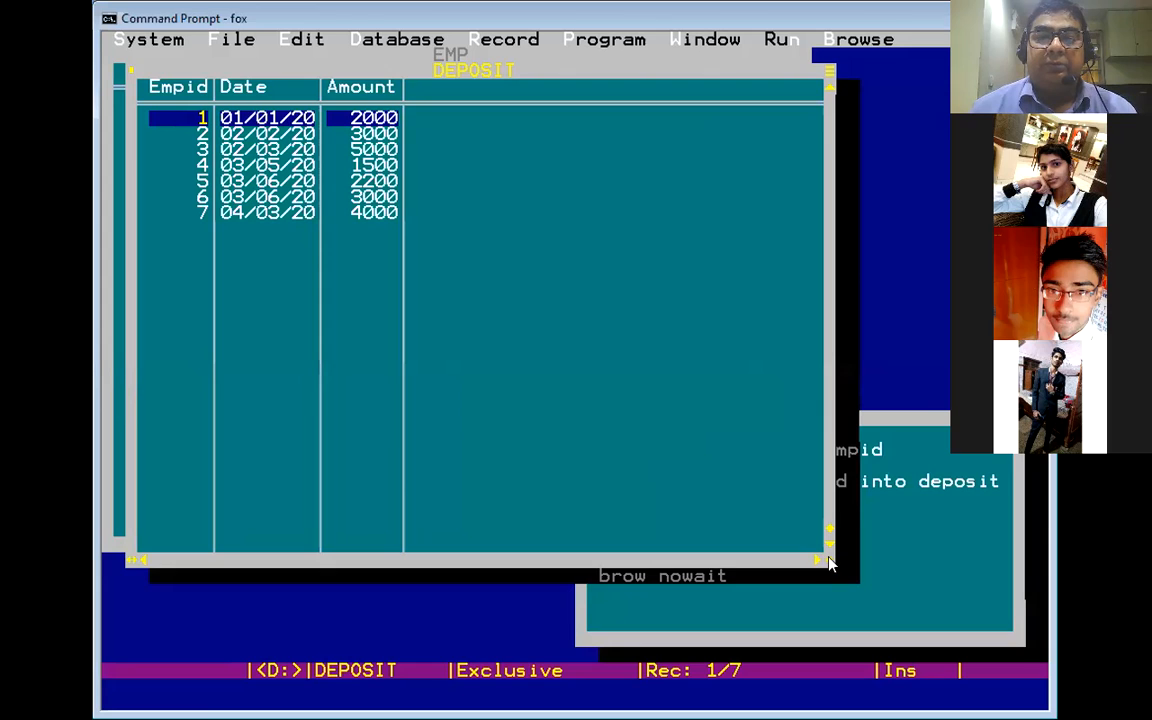
# Shrink the deposit browse window, minimize it and restore it
pyautogui.moveTo(829, 564); pyautogui.dragTo(636, 253)
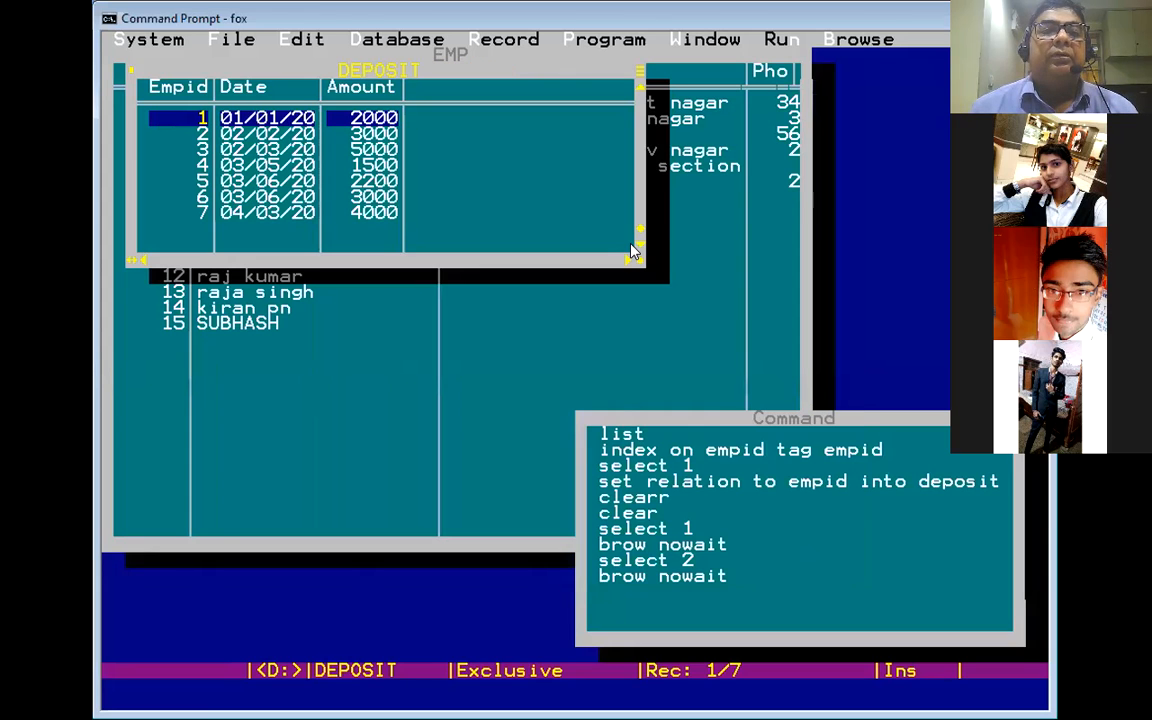
pyautogui.hotkey('ctrl', 'F9')
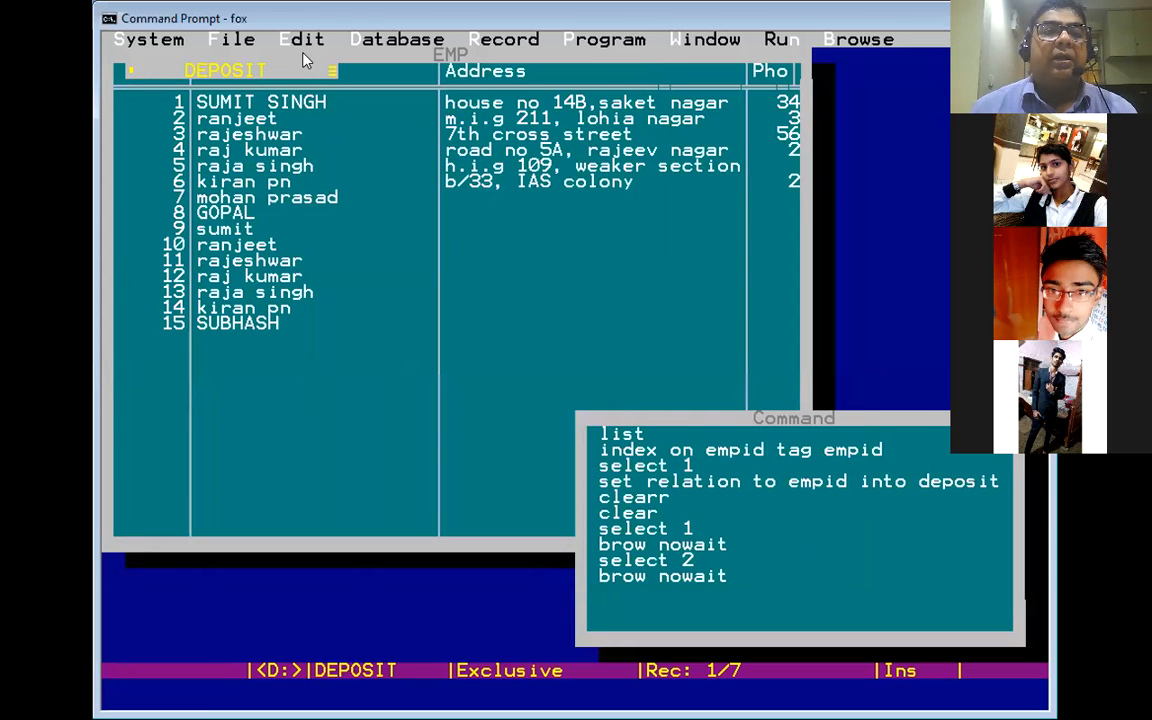
pyautogui.doubleClick(283, 75)
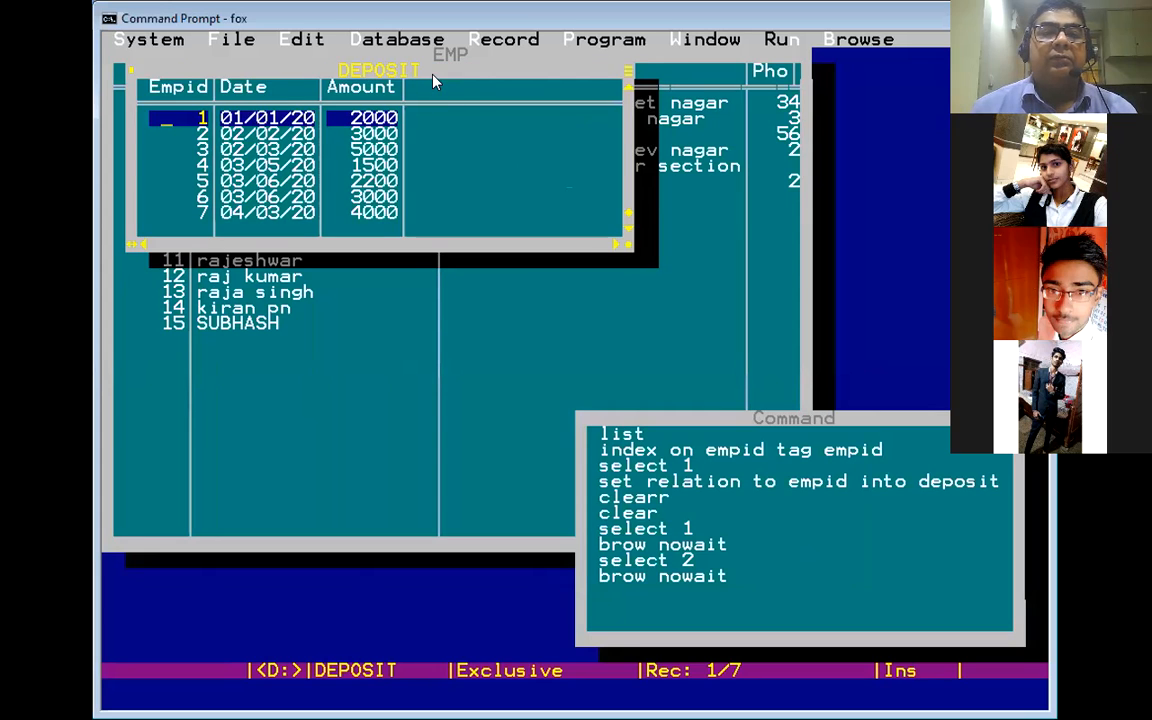
# Bring the emp browse window forward, narrow its Name column and shrink the window
pyautogui.click(635, 319)
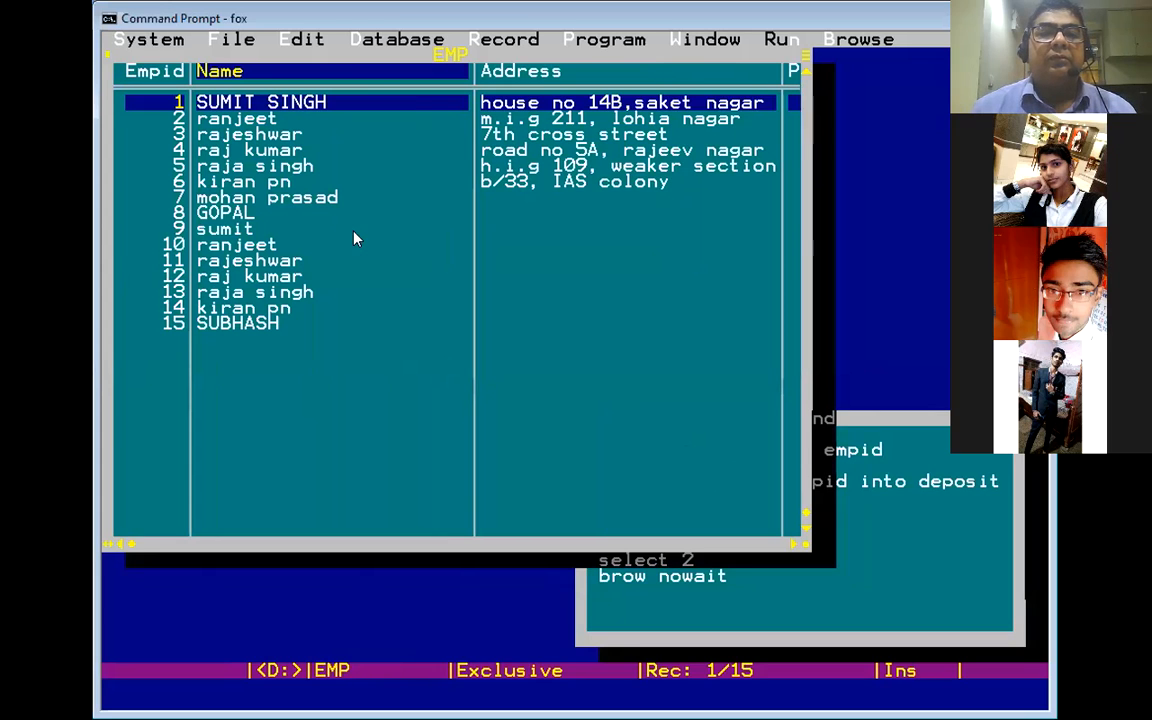
pyautogui.moveTo(474, 71); pyautogui.dragTo(357, 71)
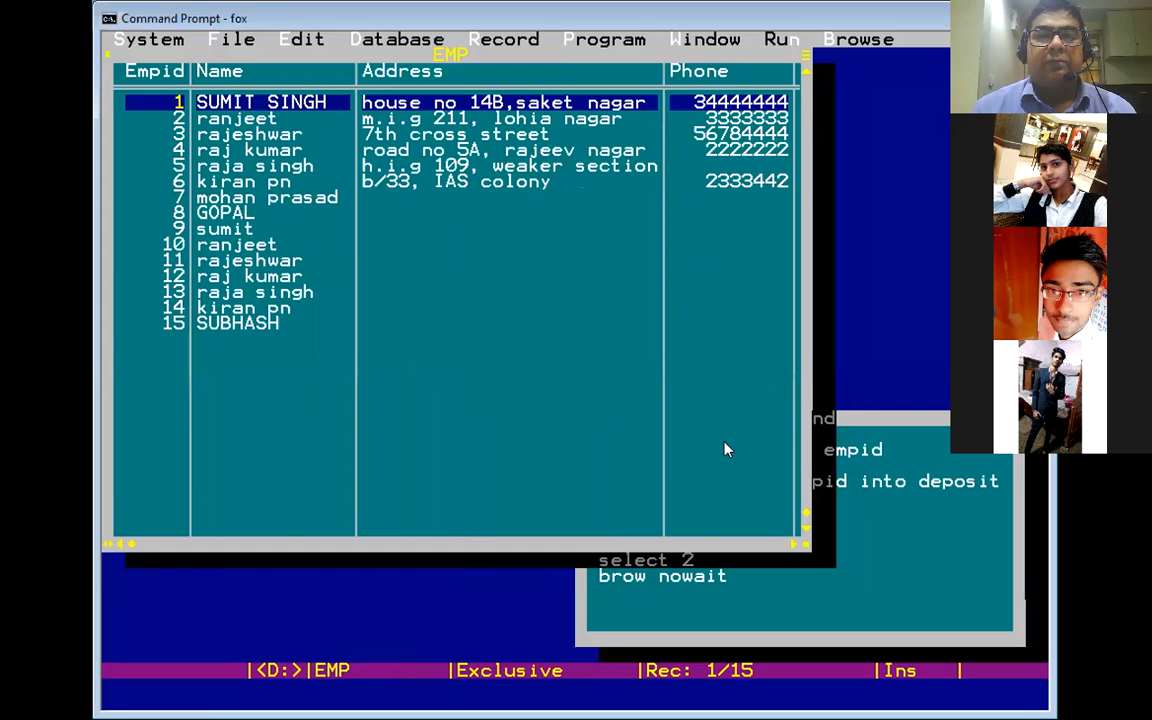
pyautogui.moveTo(800, 545); pyautogui.dragTo(620, 312)
# Run the earlier brow nowait command again for the emp table
pyautogui.click(764, 625)
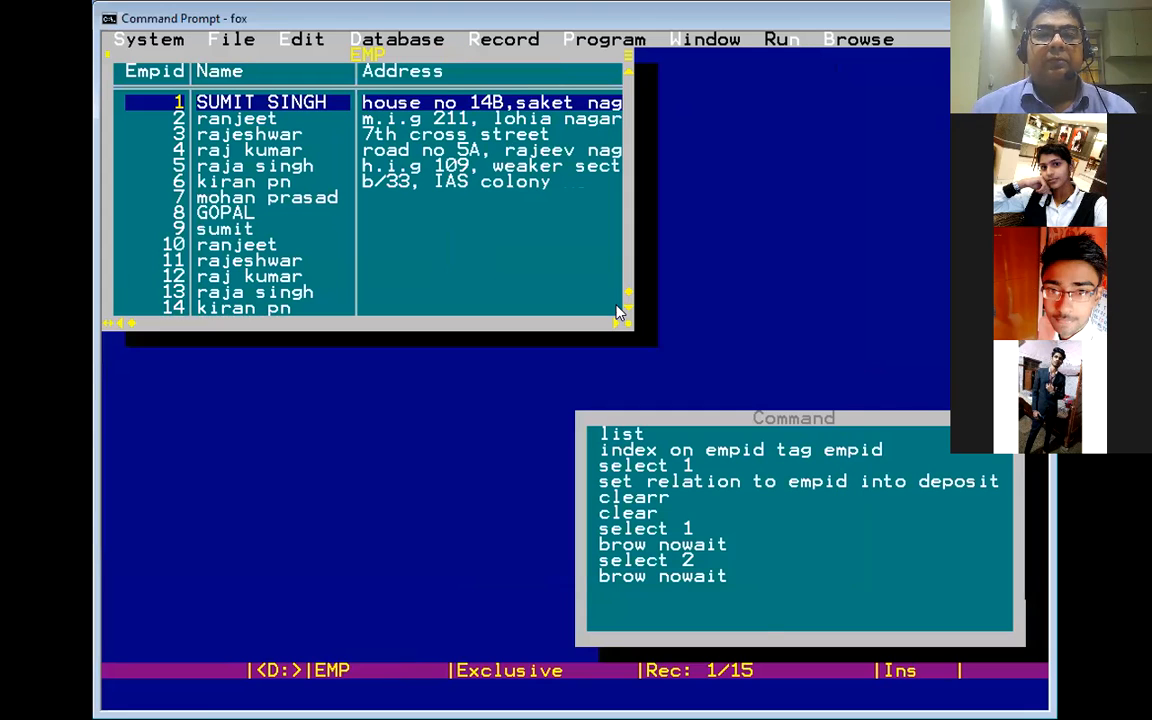
pyautogui.click(764, 584)
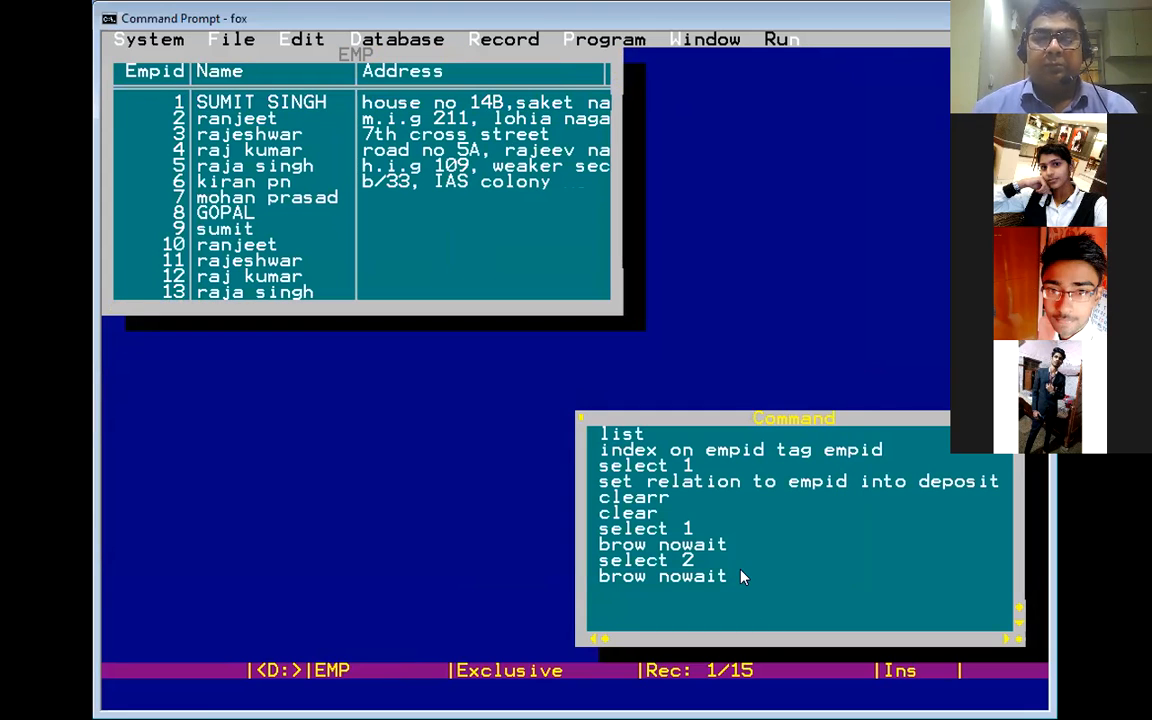
pyautogui.press('Return')
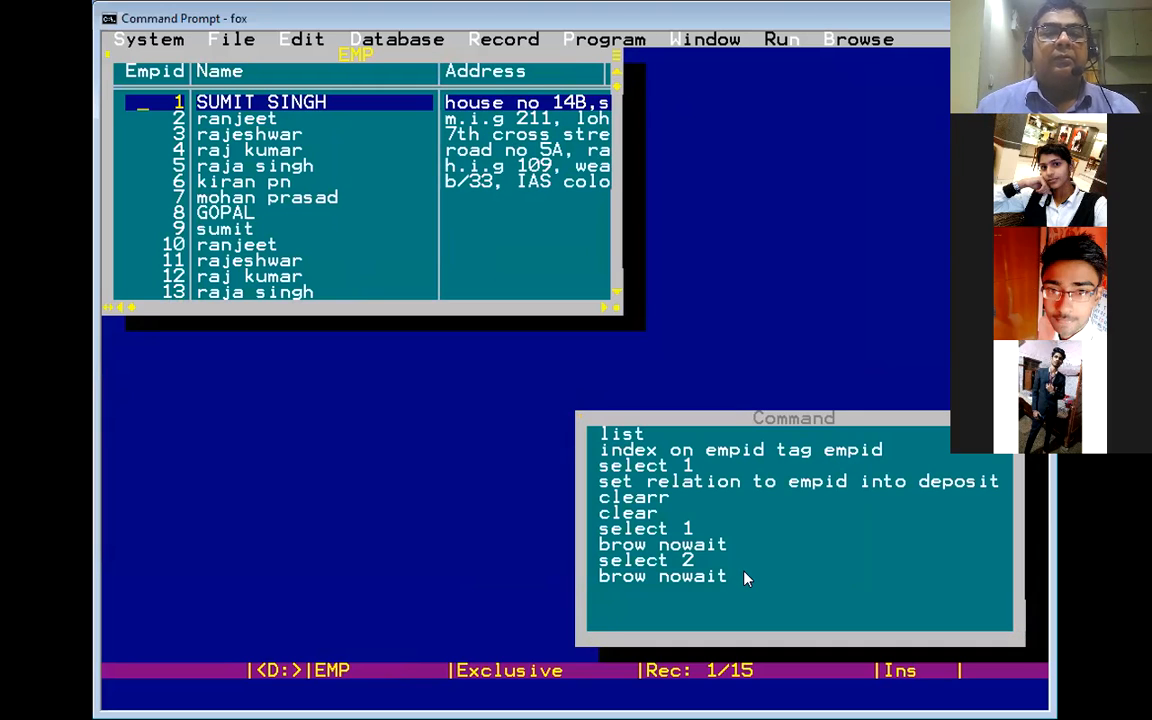
# Return to the emp browse window and maximize it
pyautogui.doubleClick(743, 549)
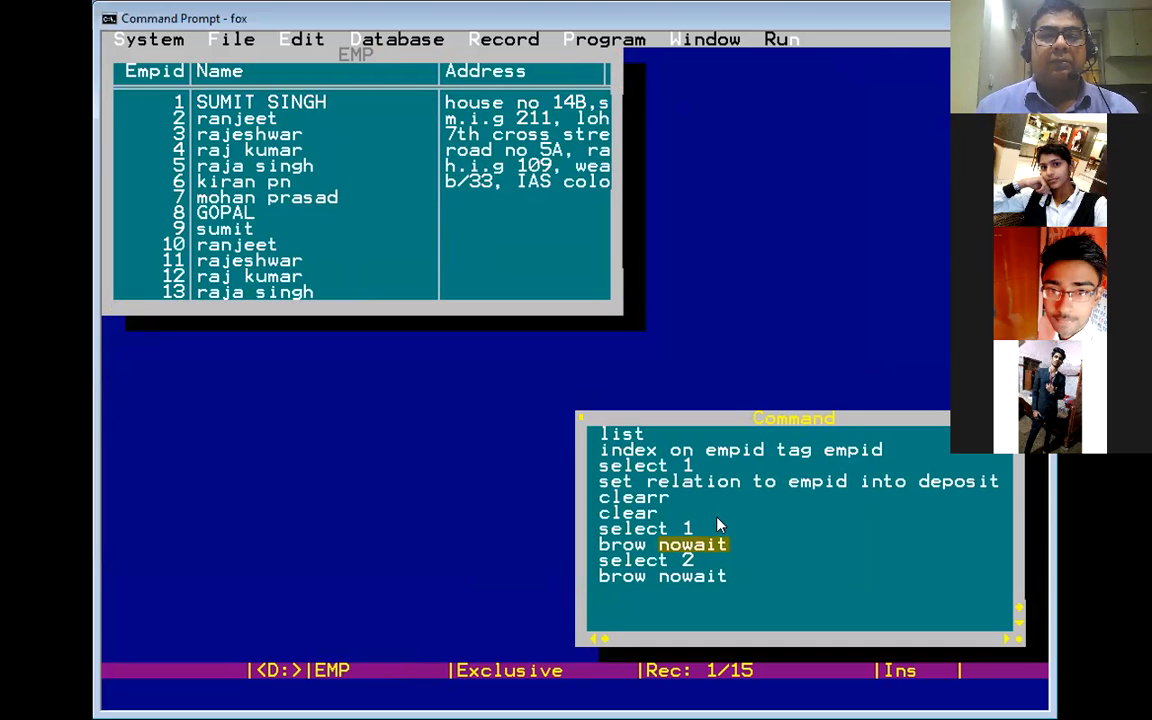
pyautogui.tripleClick(750, 524)
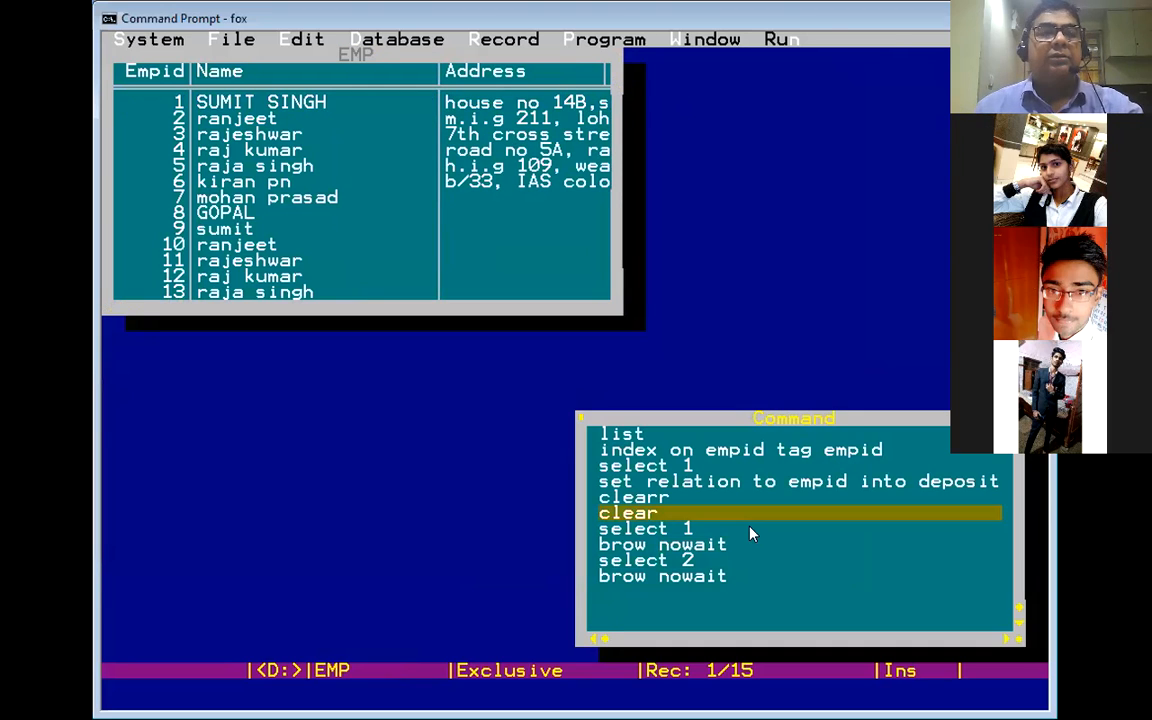
pyautogui.hotkey('alt', 'e')
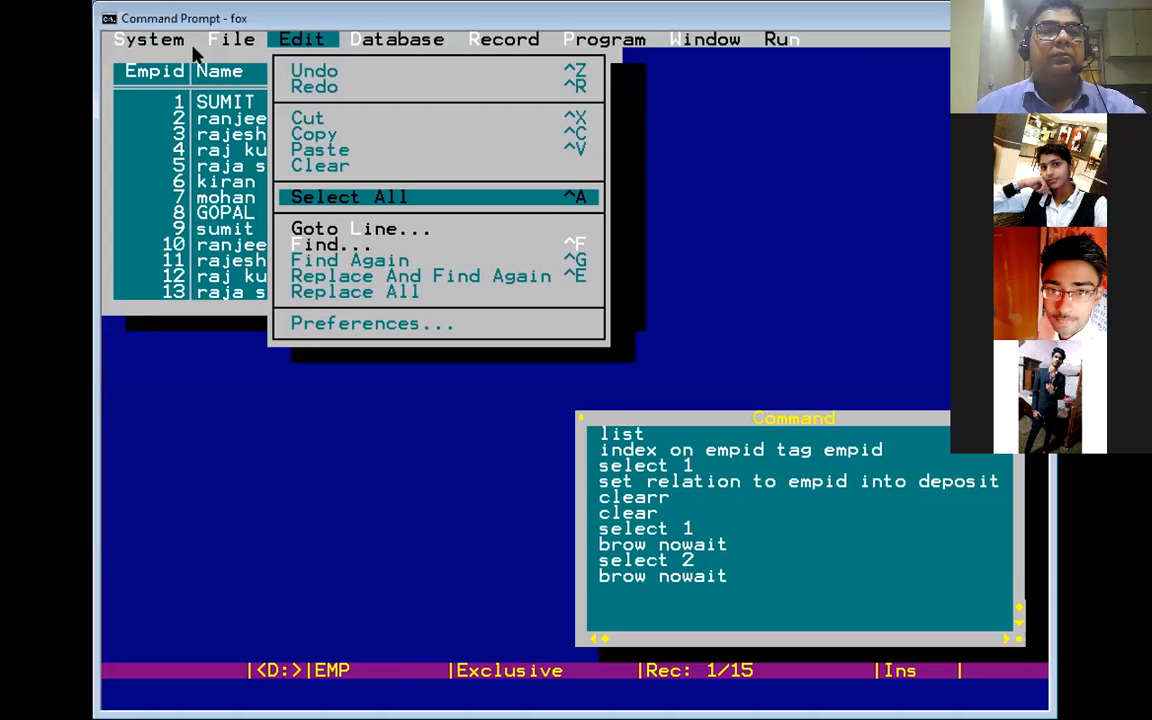
pyautogui.click(643, 60)
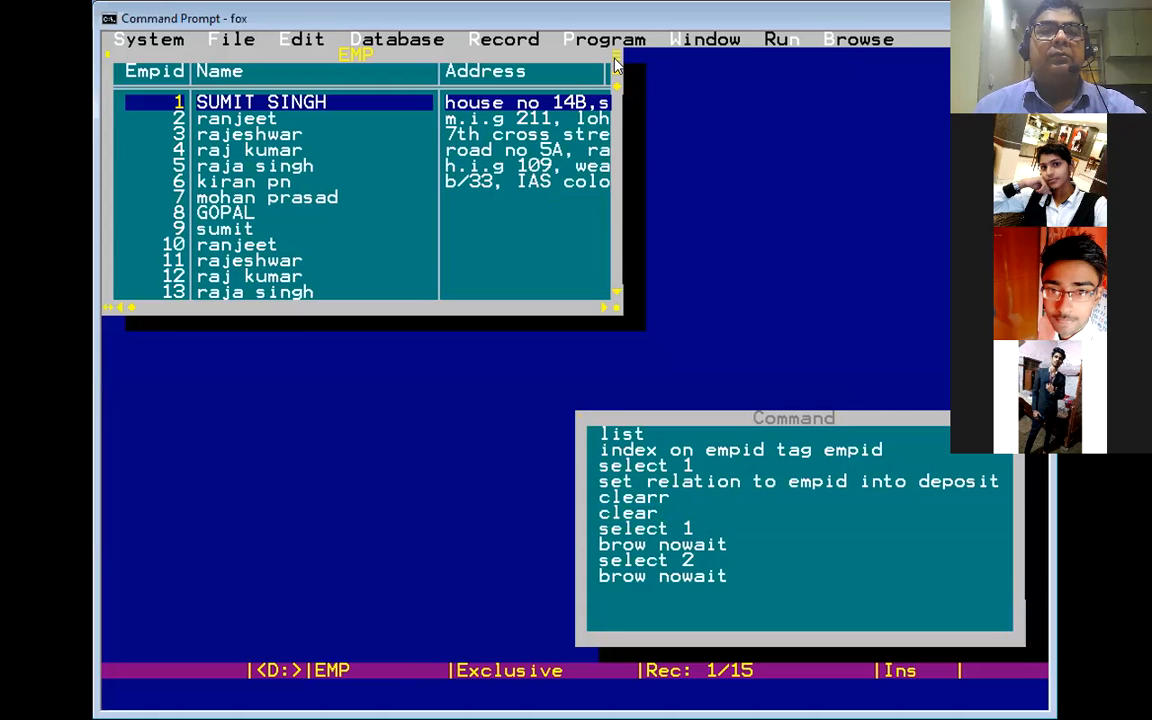
pyautogui.click(615, 58)
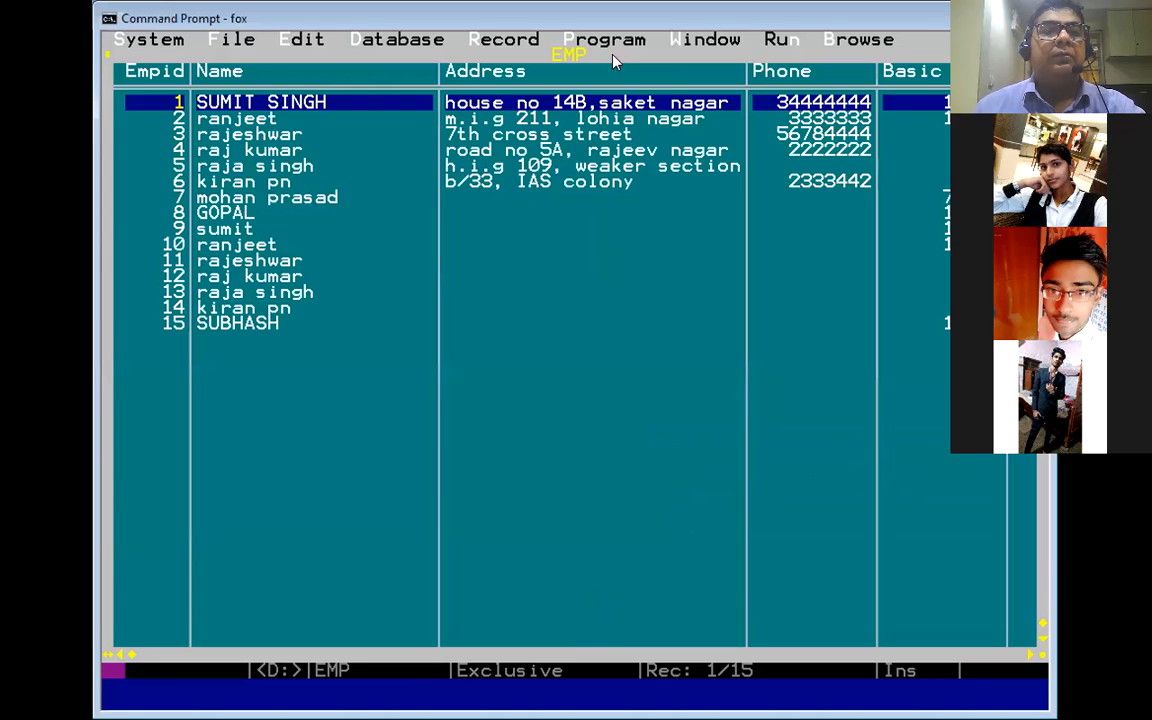
# Close the emp browse window and the minimized deposit browse window
pyautogui.press('Escape')
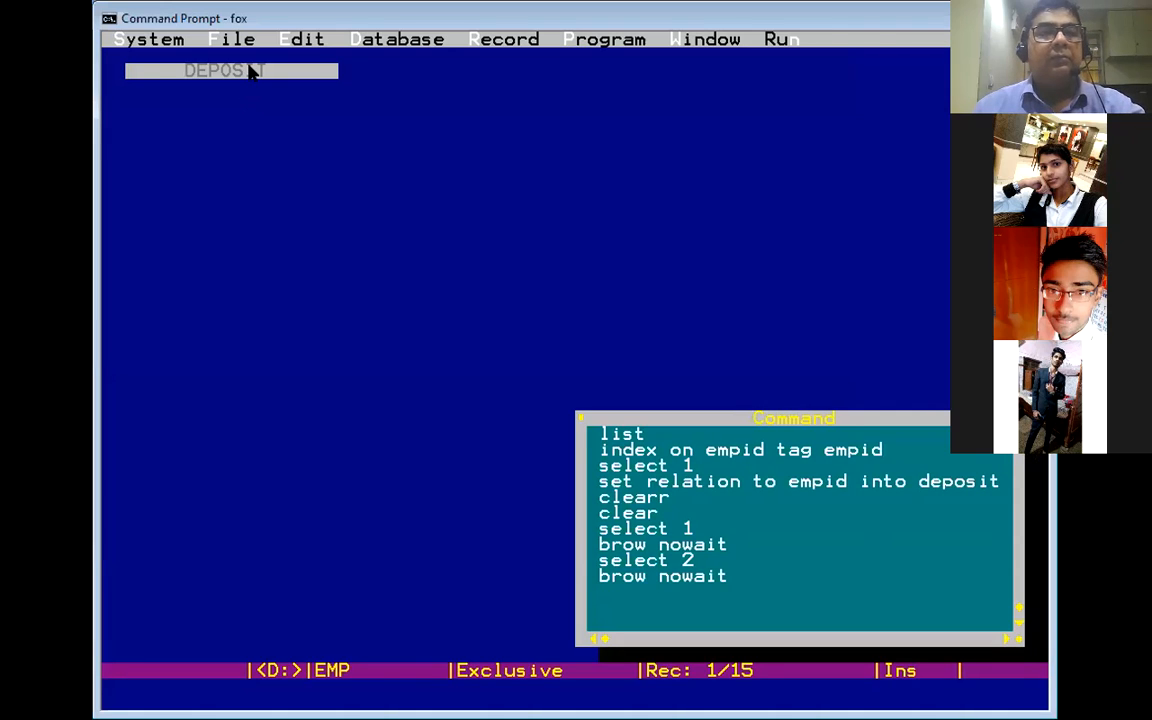
pyautogui.doubleClick(252, 72)
pyautogui.press('Escape')
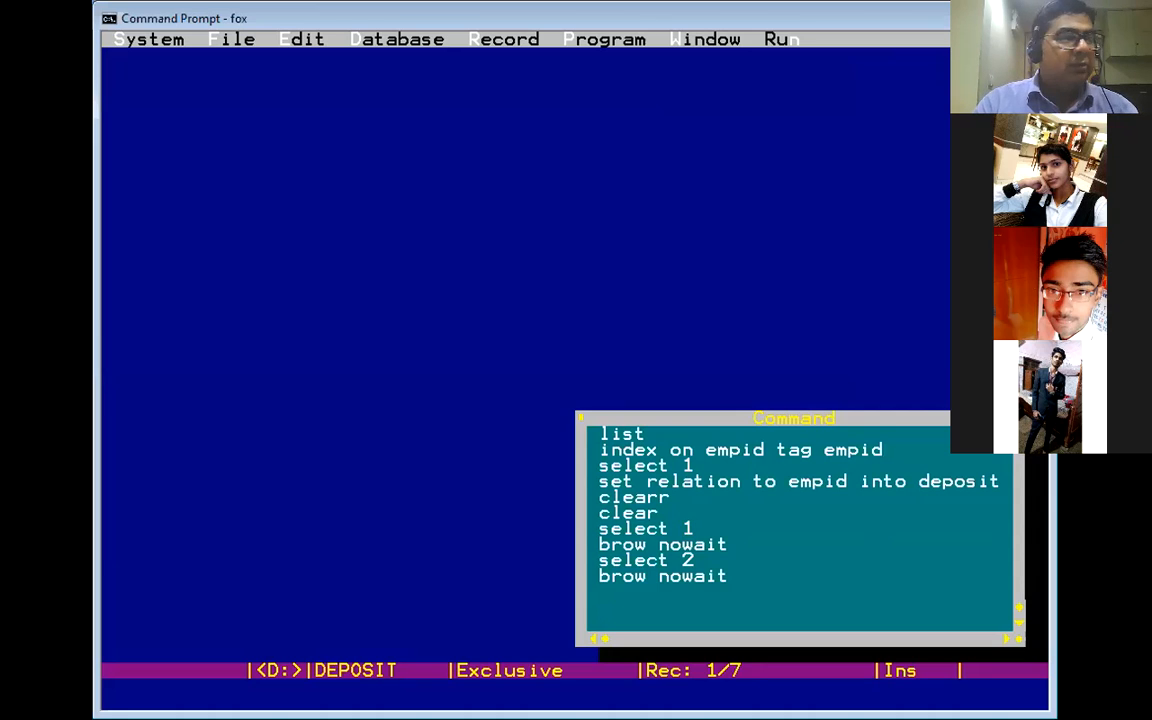
# Rerun select 1 and brow nowait to browse the emp table in work area 1
pyautogui.press('Return')
pyautogui.click(602, 560)
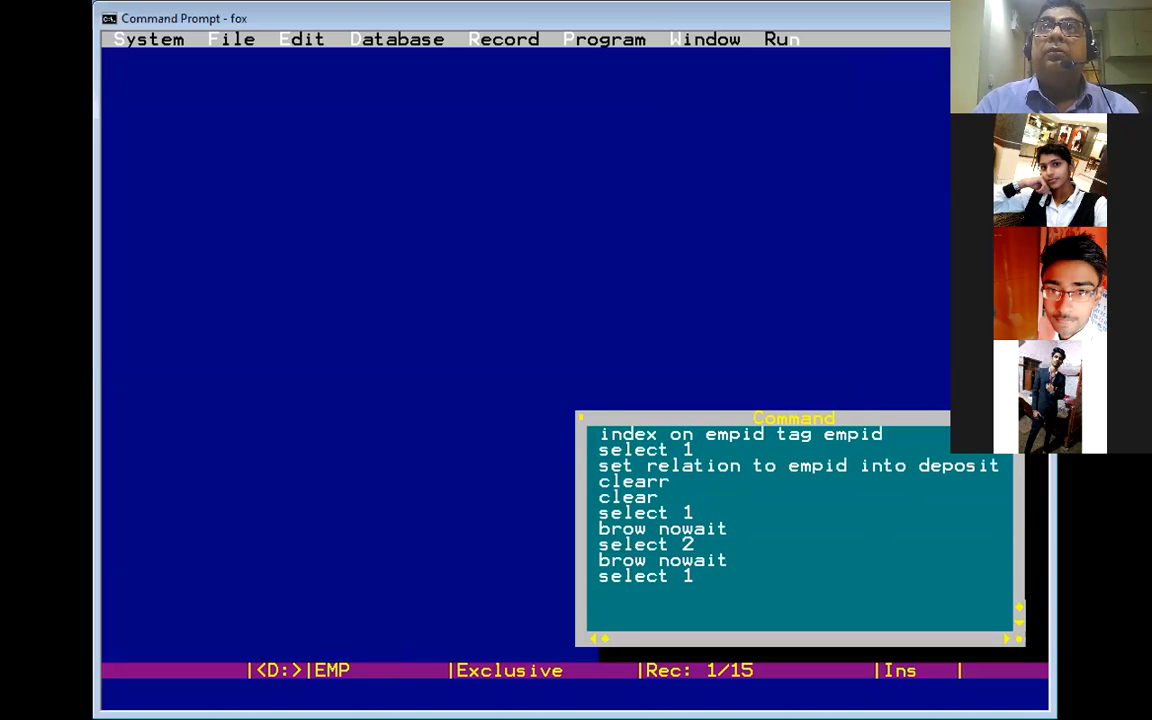
pyautogui.press('Return')
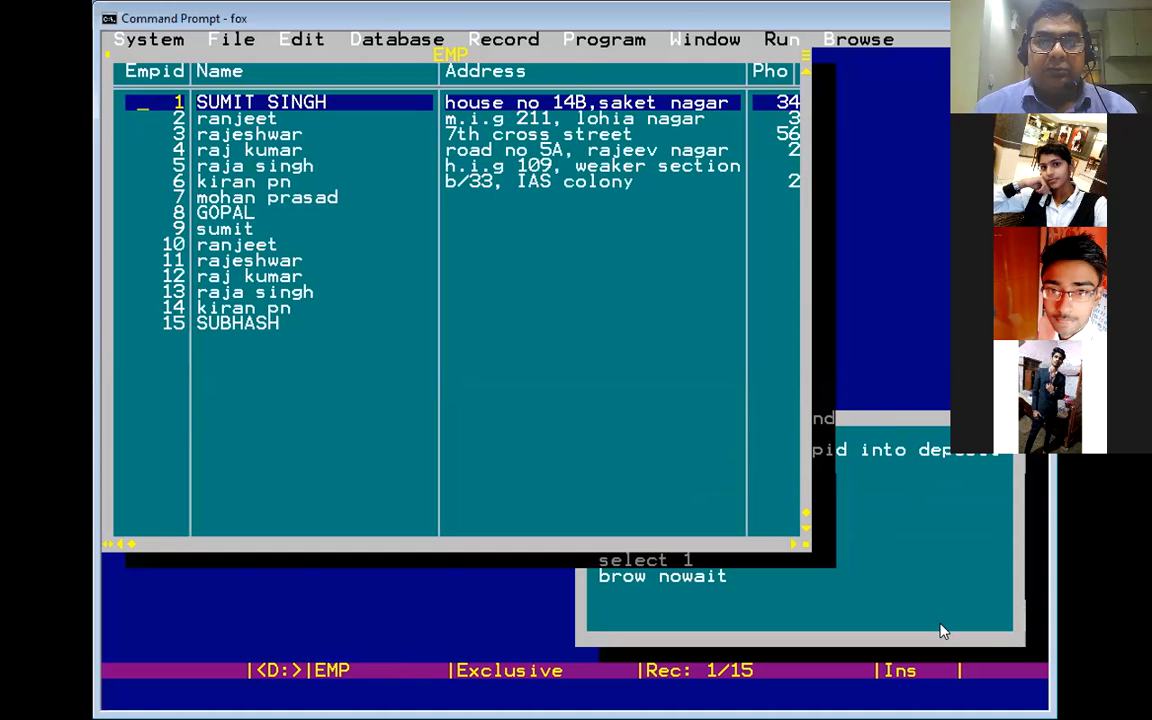
# Rerun select 2 and brow nowait to browse the deposit table in work area 2
pyautogui.click(725, 535)
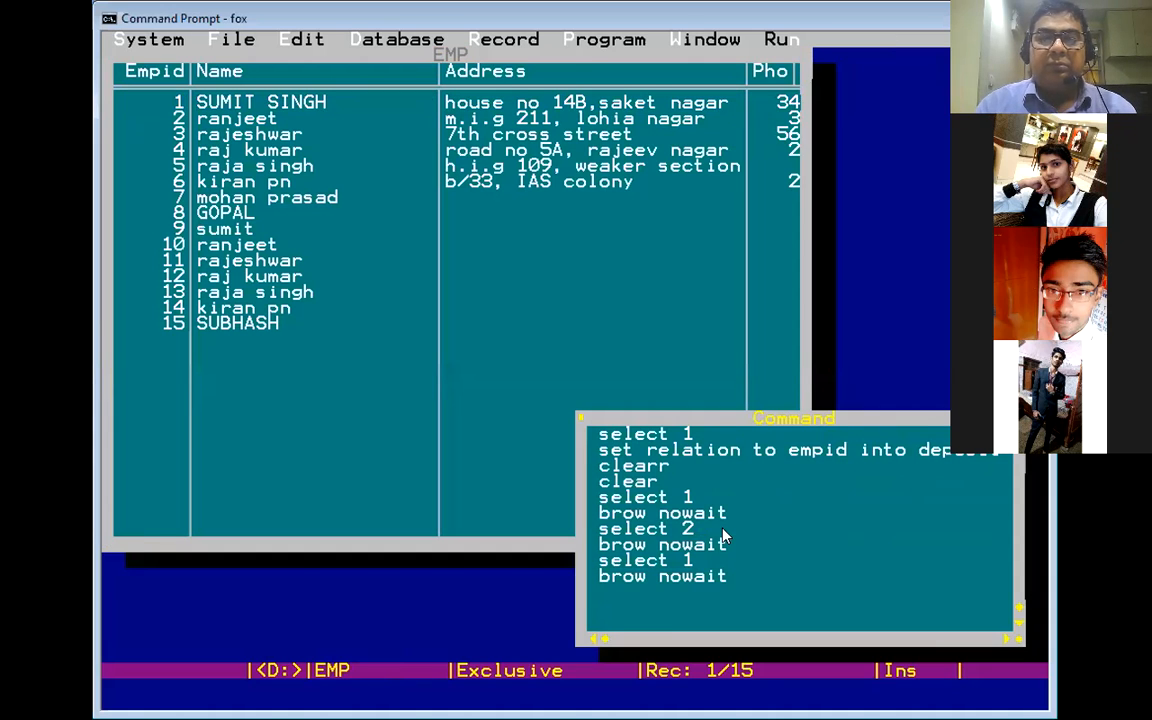
pyautogui.press('Return')
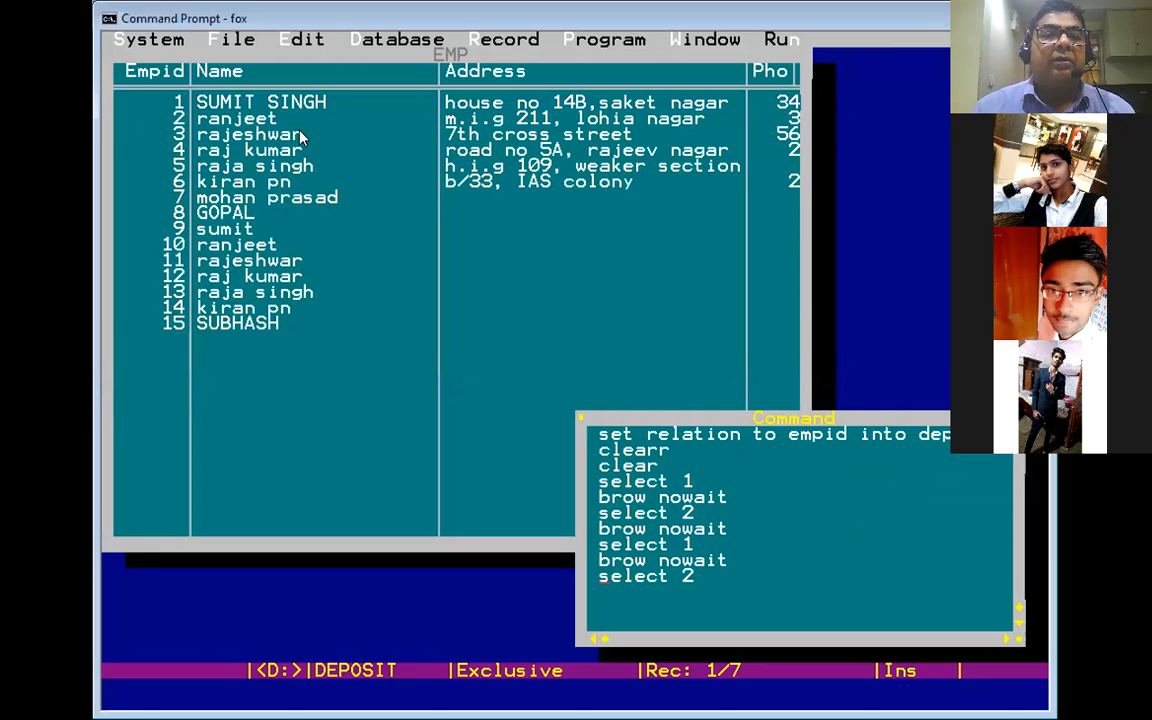
pyautogui.press('Up')
pyautogui.press('Up')
pyautogui.press('Return')
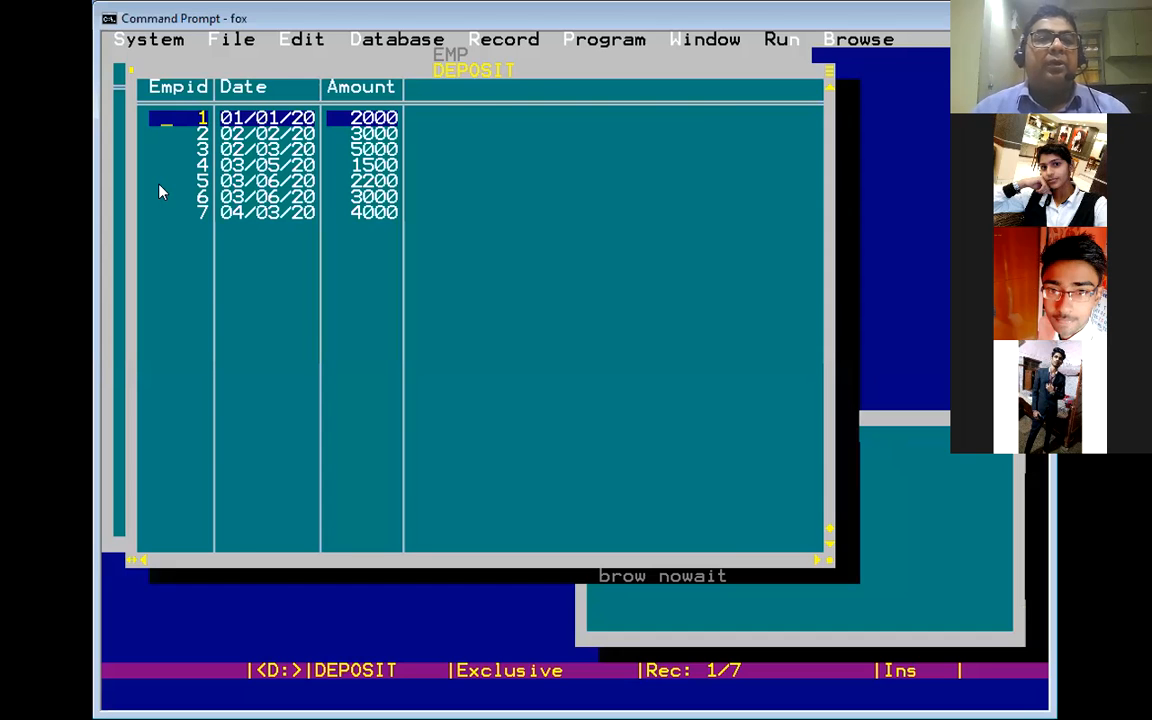
# Shrink the emp browse window and move the deposit browse window below it so both tables can be viewed together
pyautogui.hotkey('ctrl', 'F1')
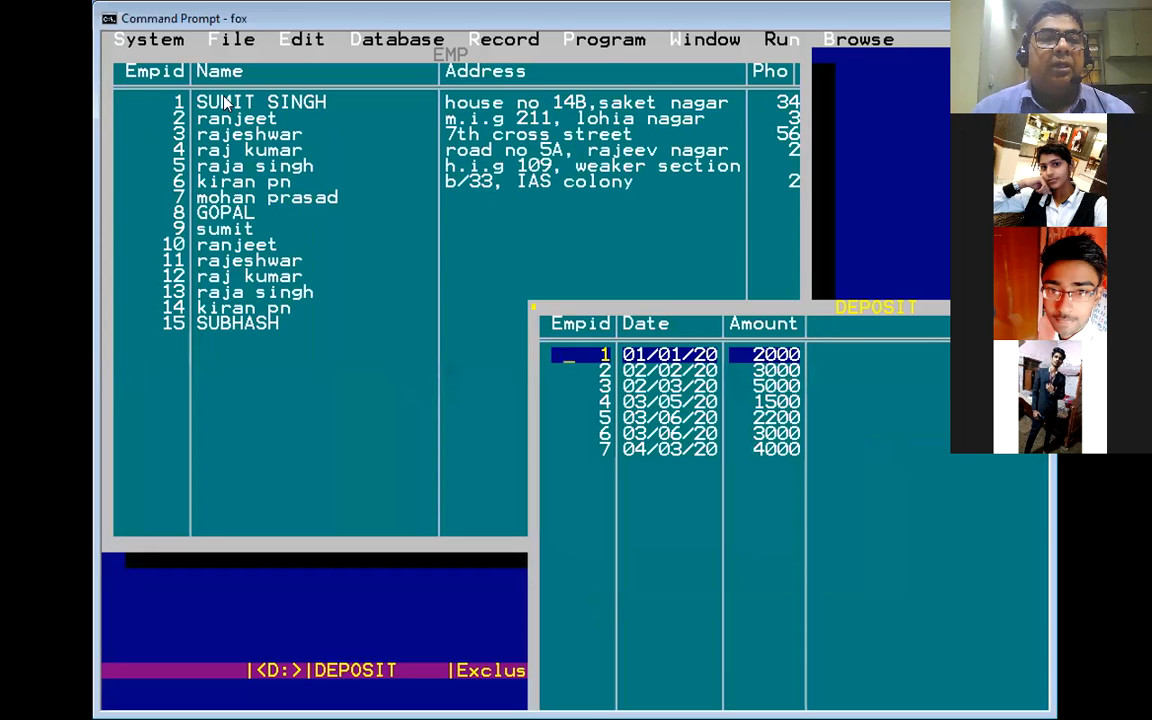
pyautogui.click(224, 97)
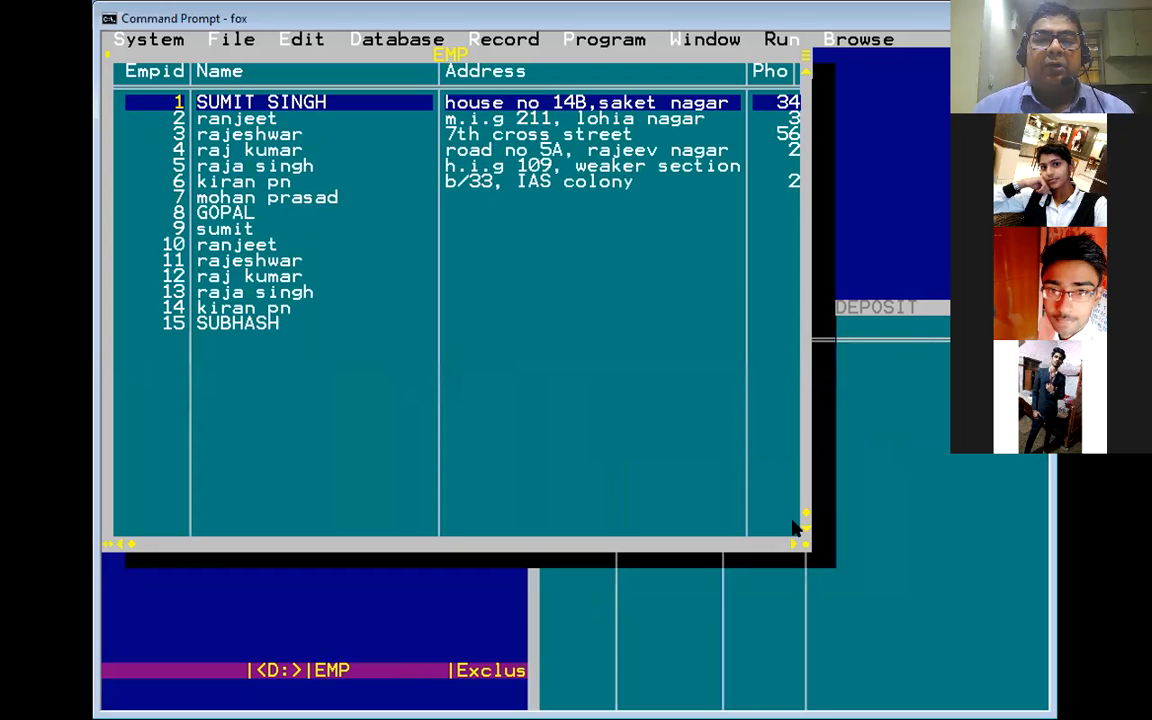
pyautogui.moveTo(795, 528); pyautogui.dragTo(724, 397)
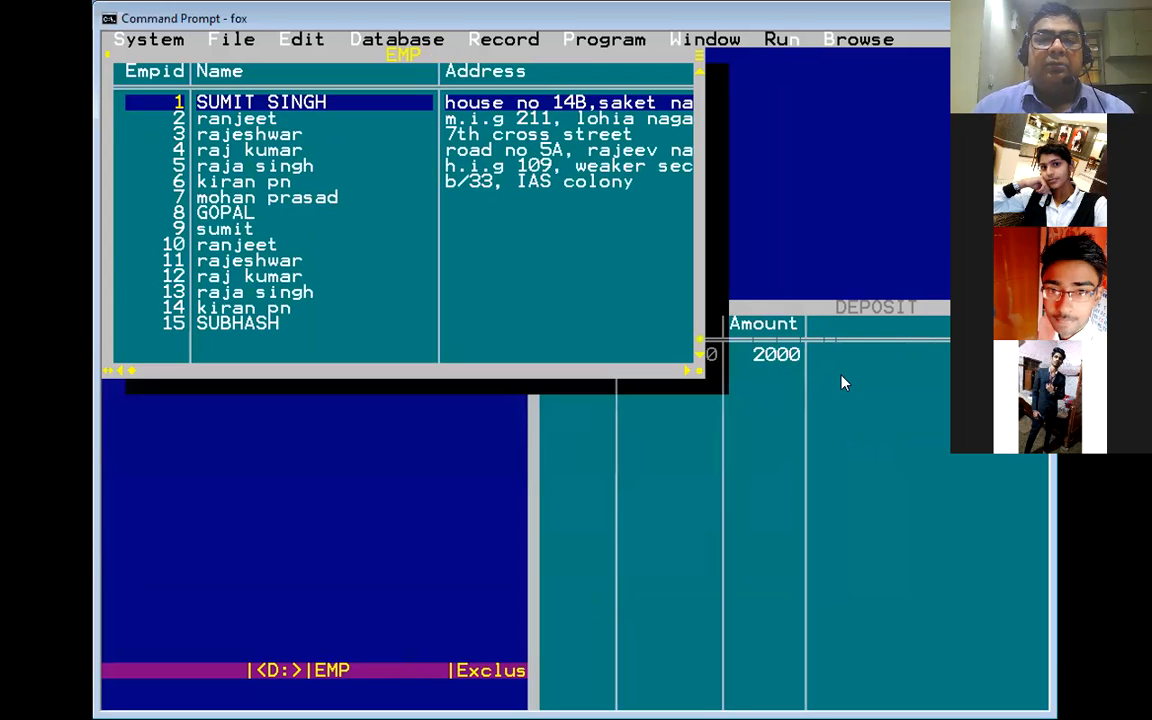
pyautogui.click(787, 361)
pyautogui.doubleClick(570, 309)
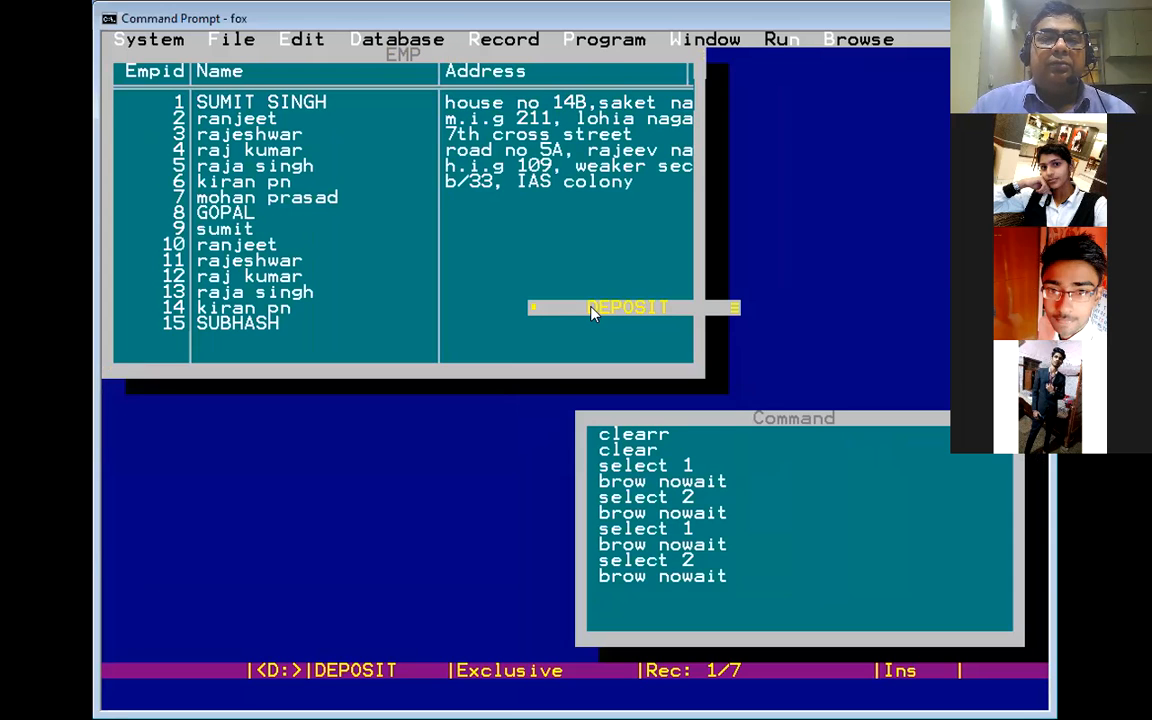
pyautogui.doubleClick(593, 310)
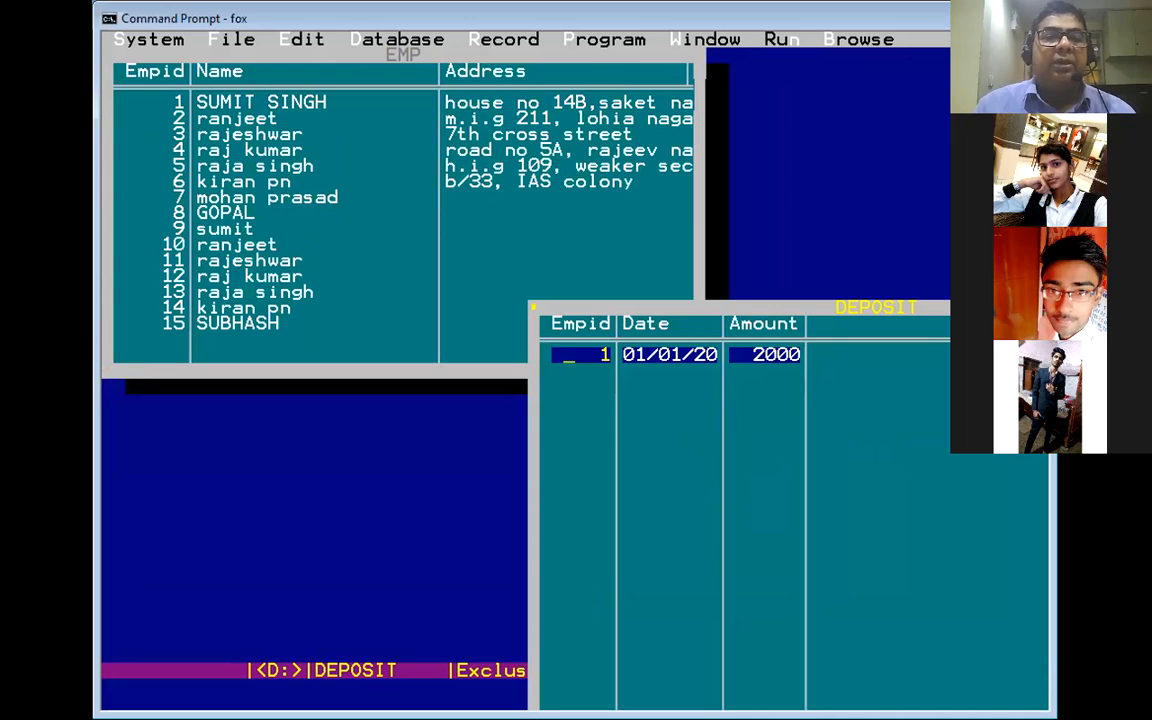
pyautogui.moveTo(828, 308); pyautogui.dragTo(843, 437)
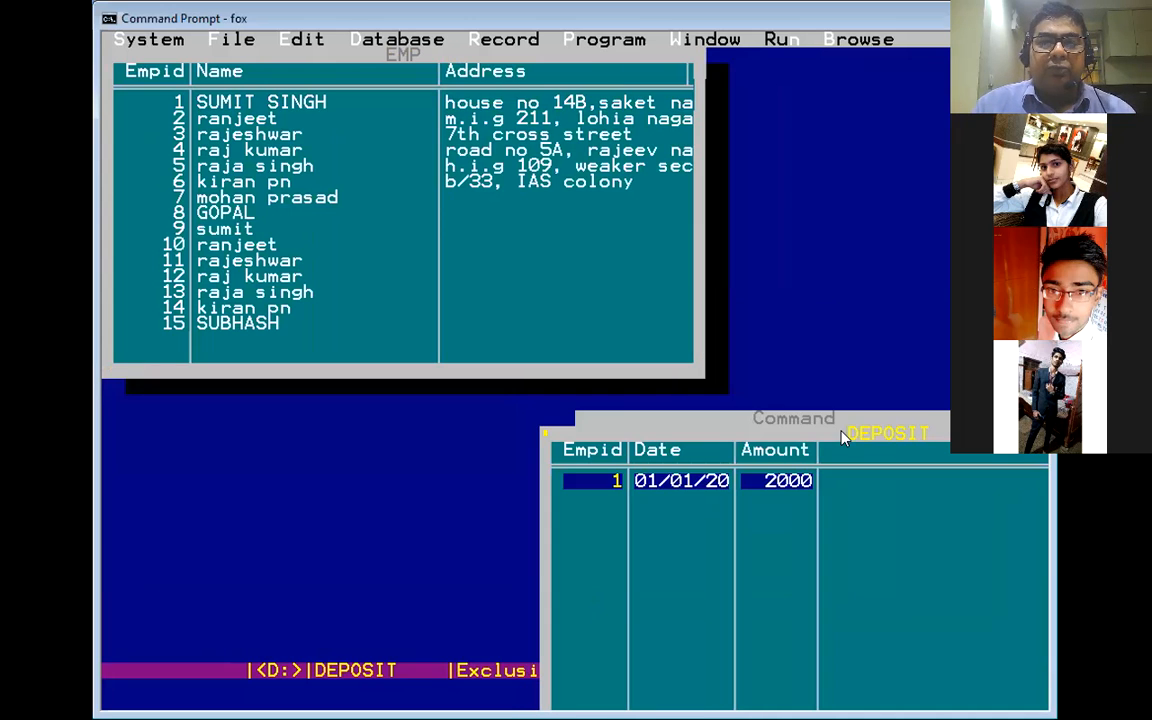
# Move among the first six emp records and examine the related deposit record for each selected empid
pyautogui.click(212, 104)
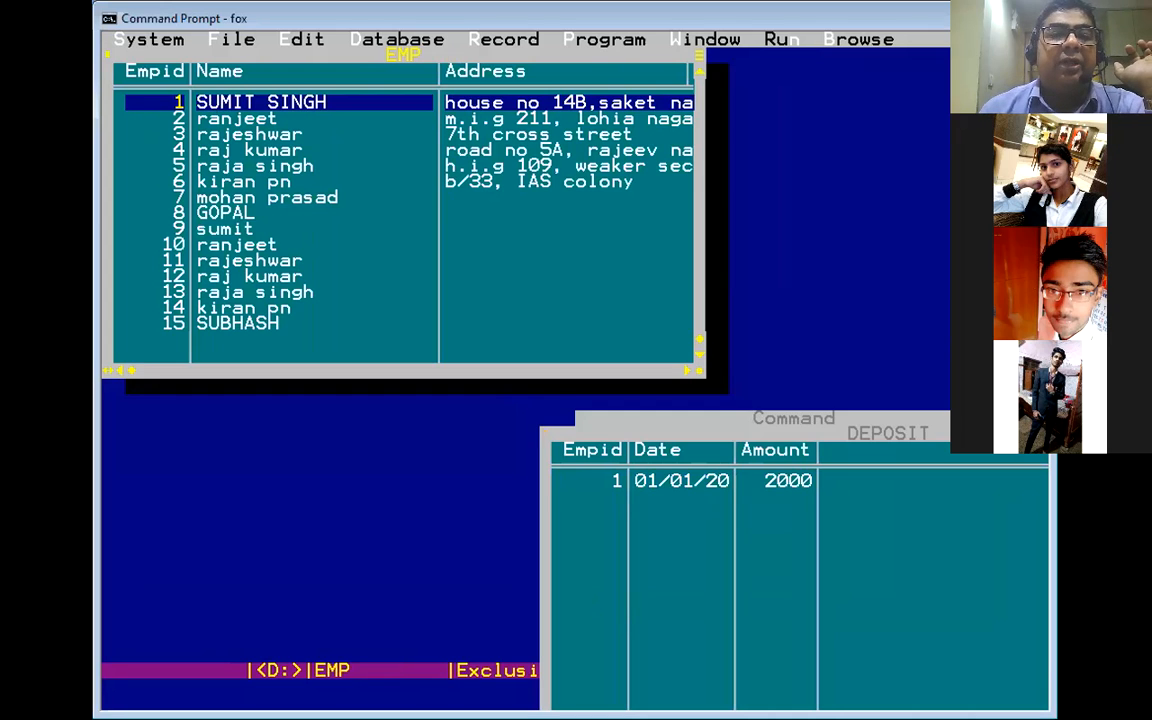
pyautogui.click(236, 118)
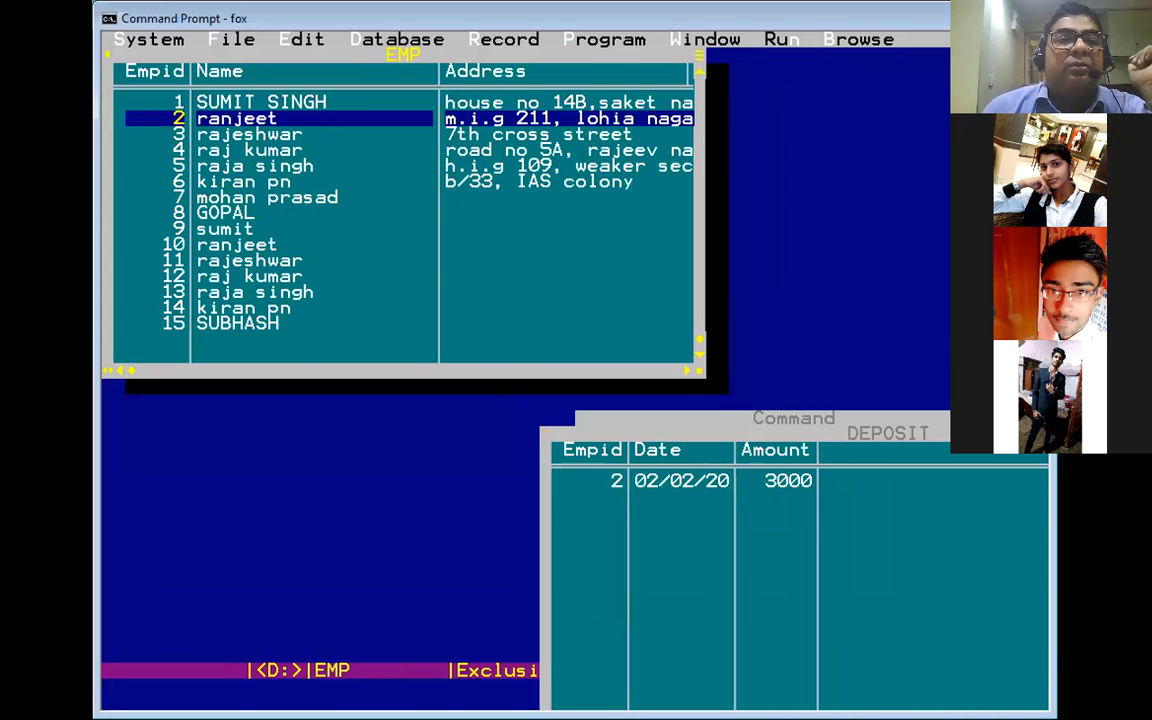
pyautogui.press('Down')
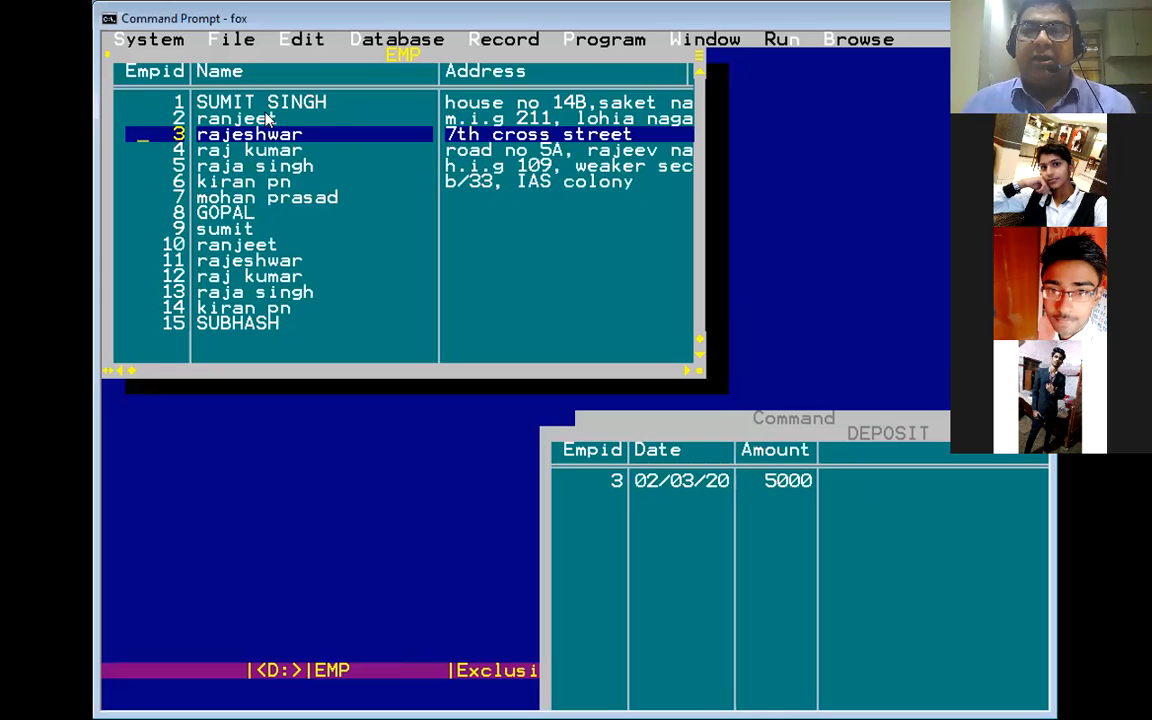
pyautogui.click(200, 113)
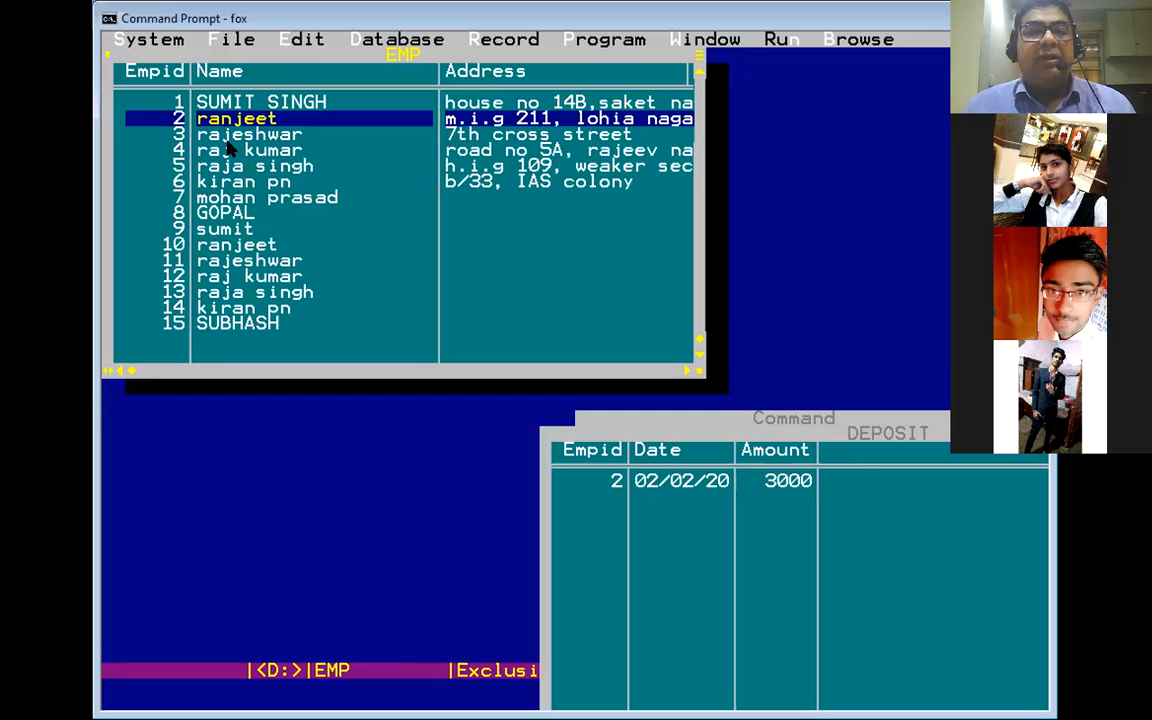
pyautogui.click(228, 148)
pyautogui.click(230, 182)
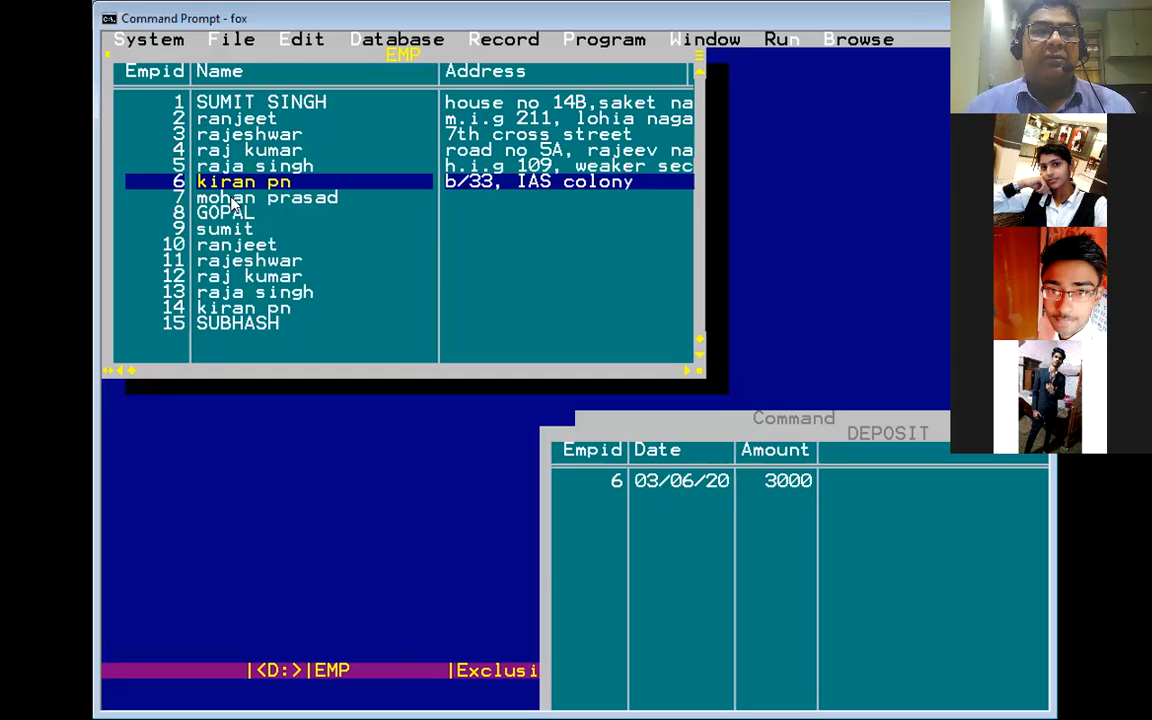
# Move up and down through the emp records with empid 1 to 7 and examine the linked deposit record for each
pyautogui.click(231, 201)
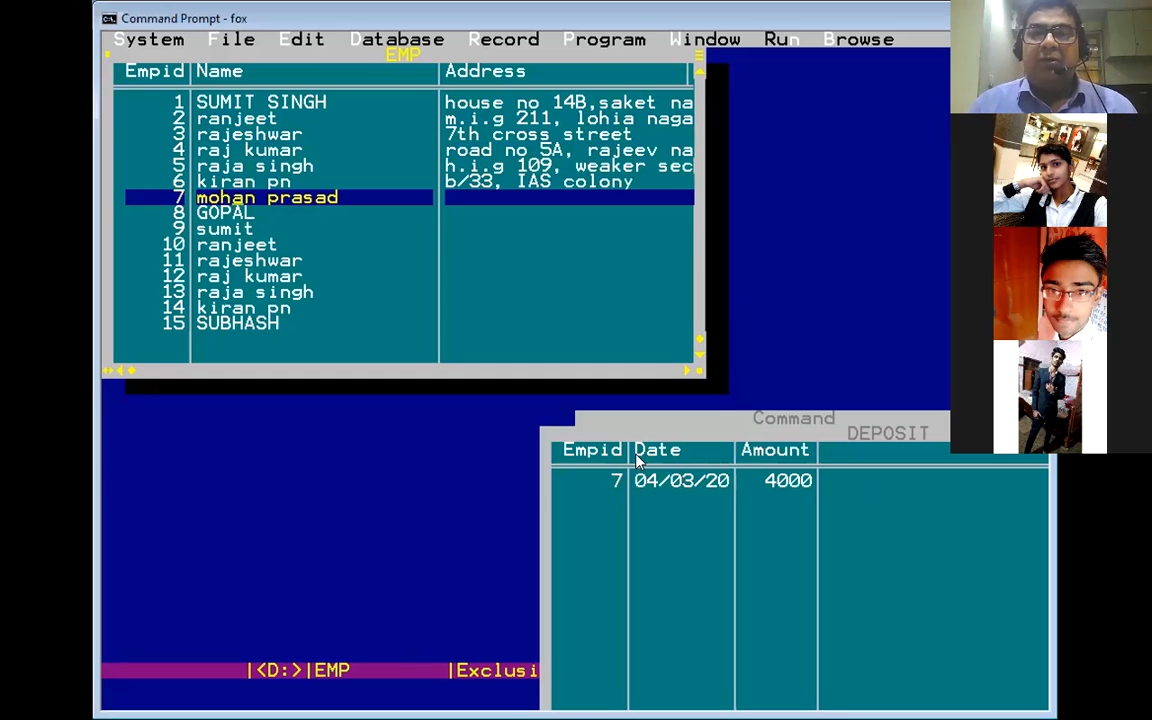
pyautogui.press('Return')
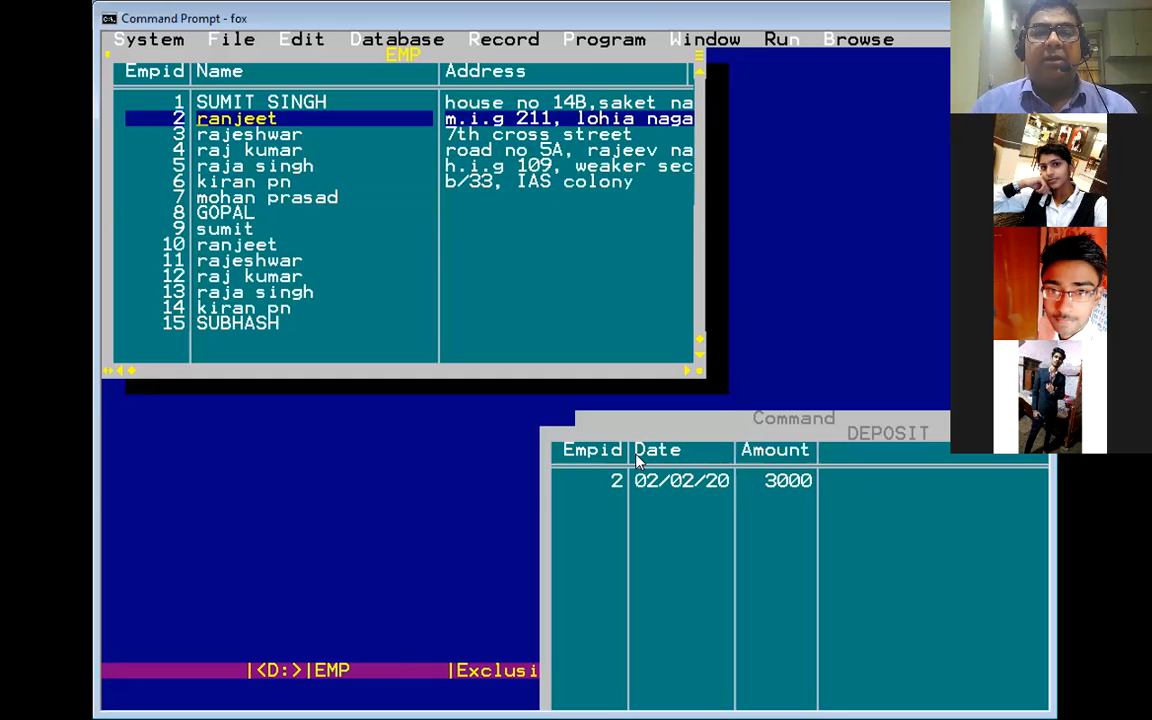
pyautogui.press('Down')
pyautogui.press('Down')
pyautogui.press('Down')
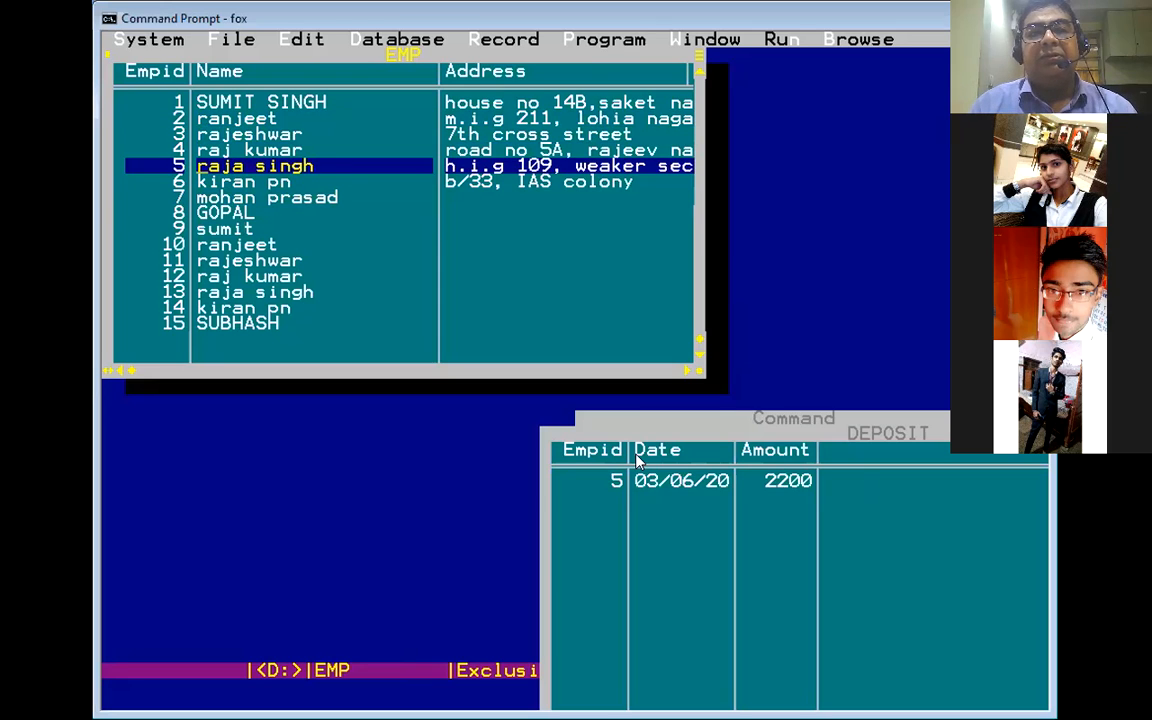
pyautogui.press('Up')
pyautogui.press('Up')
pyautogui.press('Up')
pyautogui.press('Up')
pyautogui.press('Down')
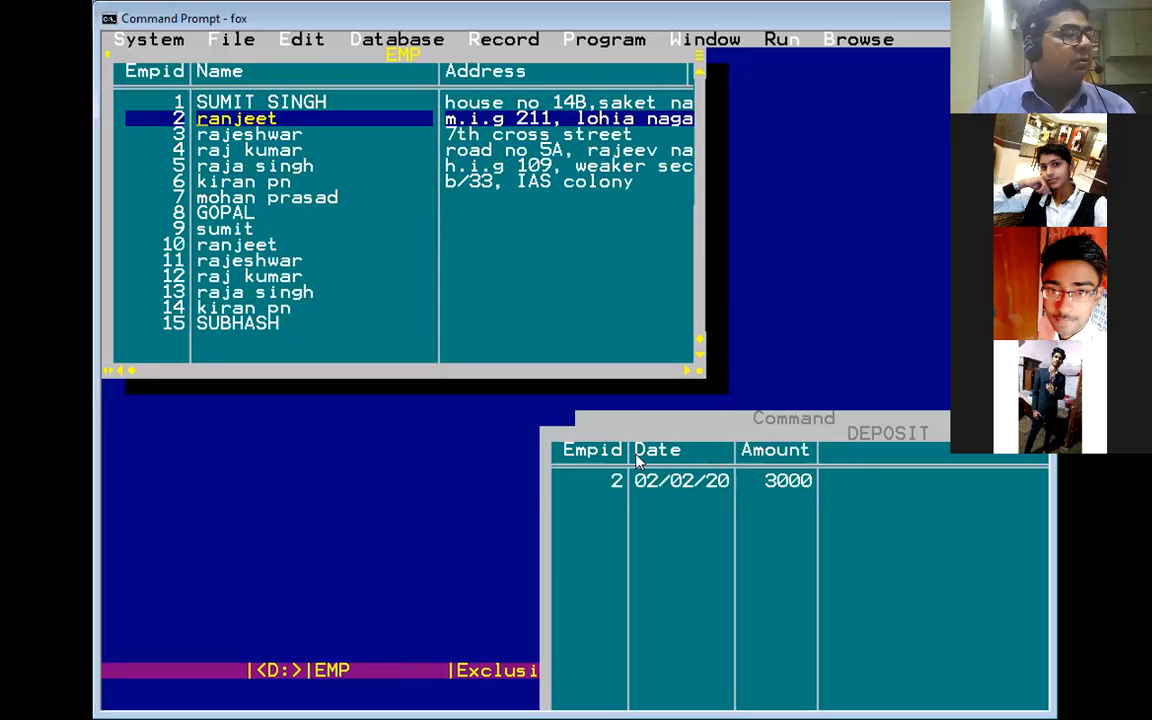
pyautogui.press('Down')
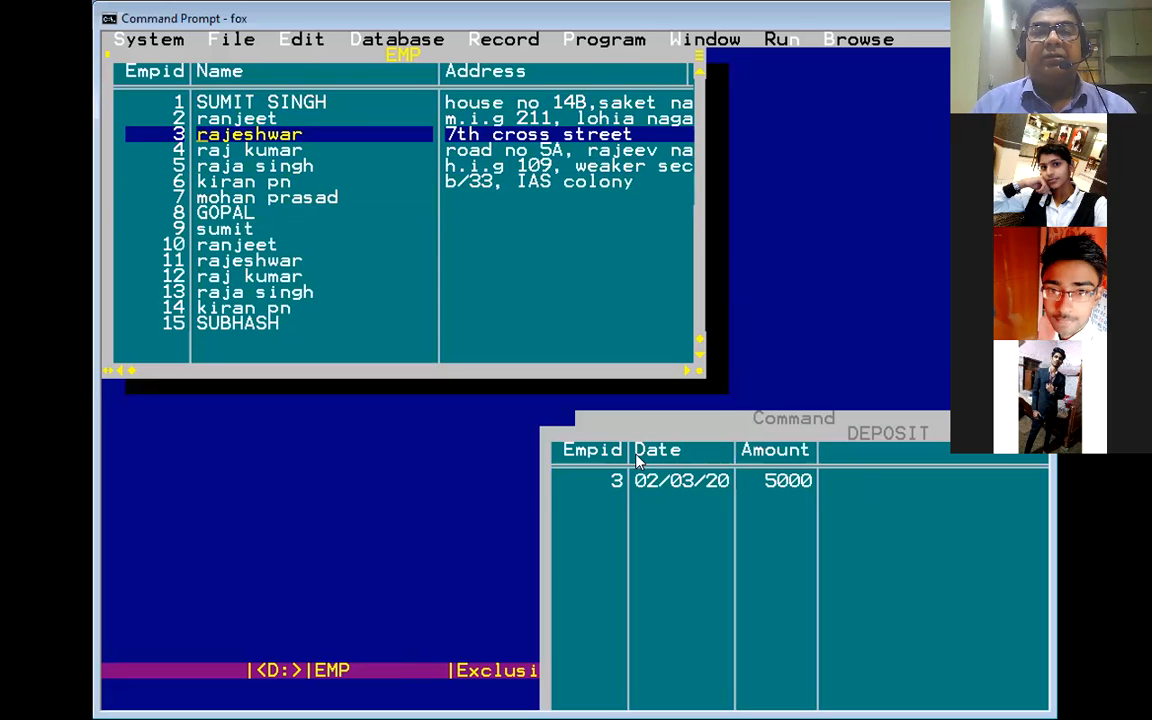
pyautogui.press('Up')
pyautogui.press('Up')
pyautogui.press('Down')
pyautogui.press('Down')
pyautogui.press('Down')
pyautogui.press('Down')
pyautogui.press('Down')
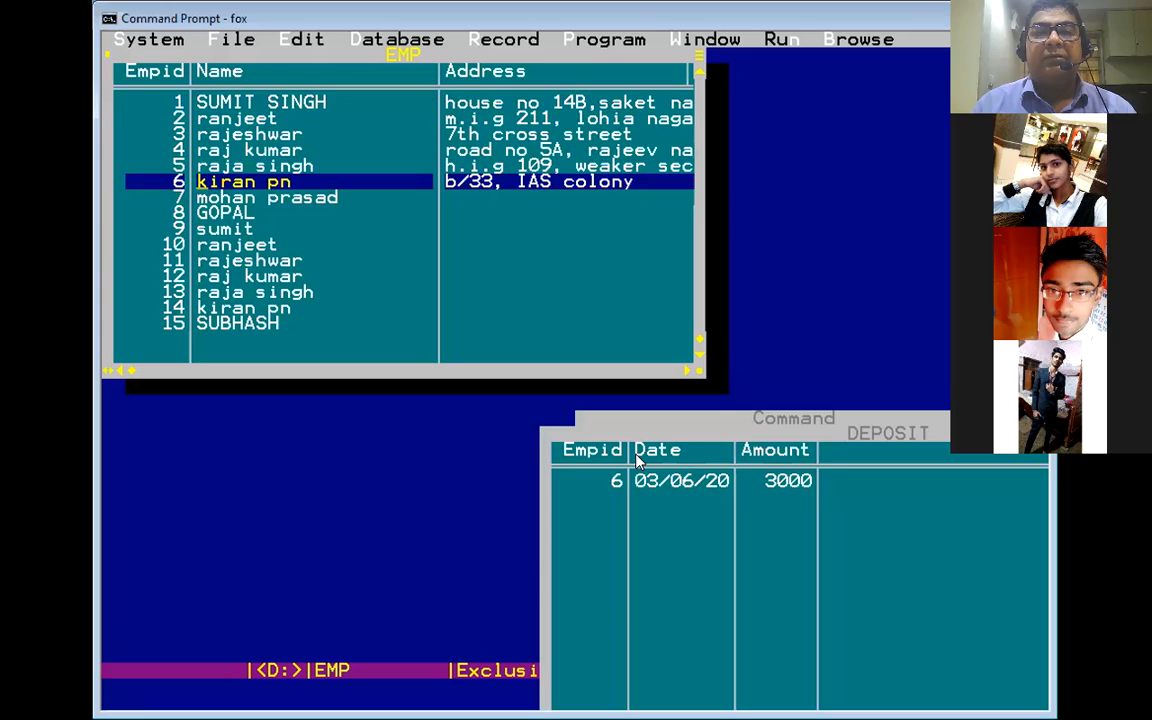
pyautogui.press('Up')
pyautogui.press('Up')
pyautogui.press('Up')
pyautogui.press('Up')
pyautogui.press('Up')
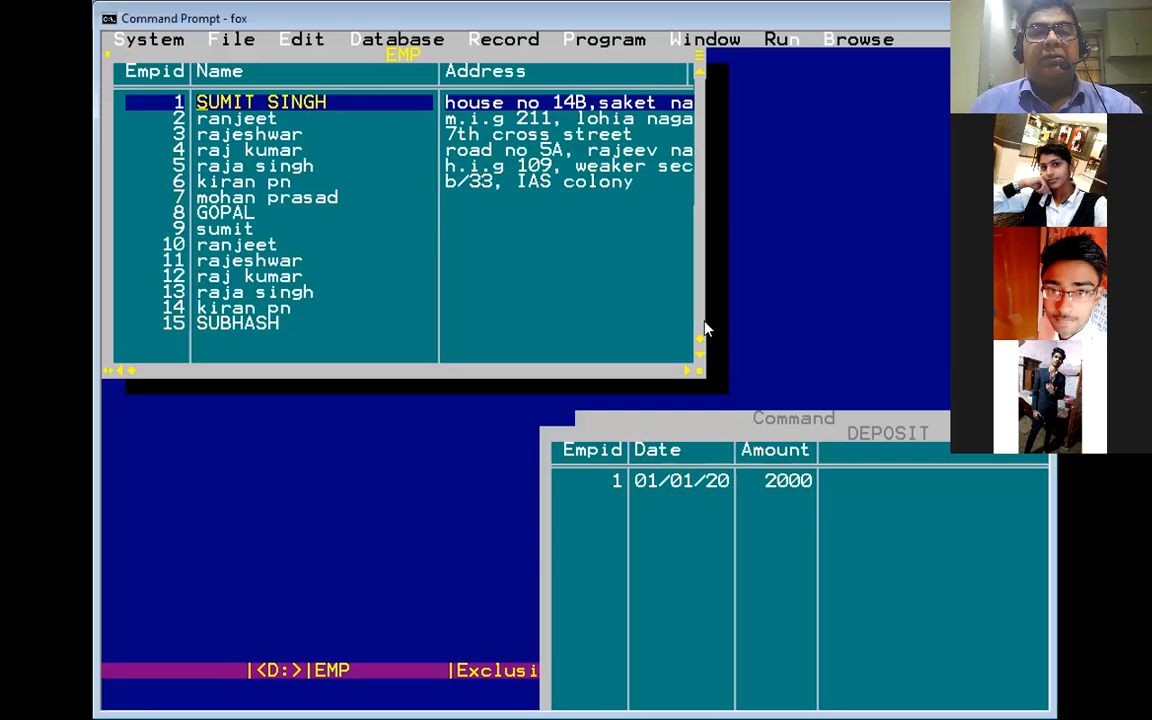
# Close the emp and deposit browse windows and run display memory, paging through the whole listing of memory variables
pyautogui.press('Escape')
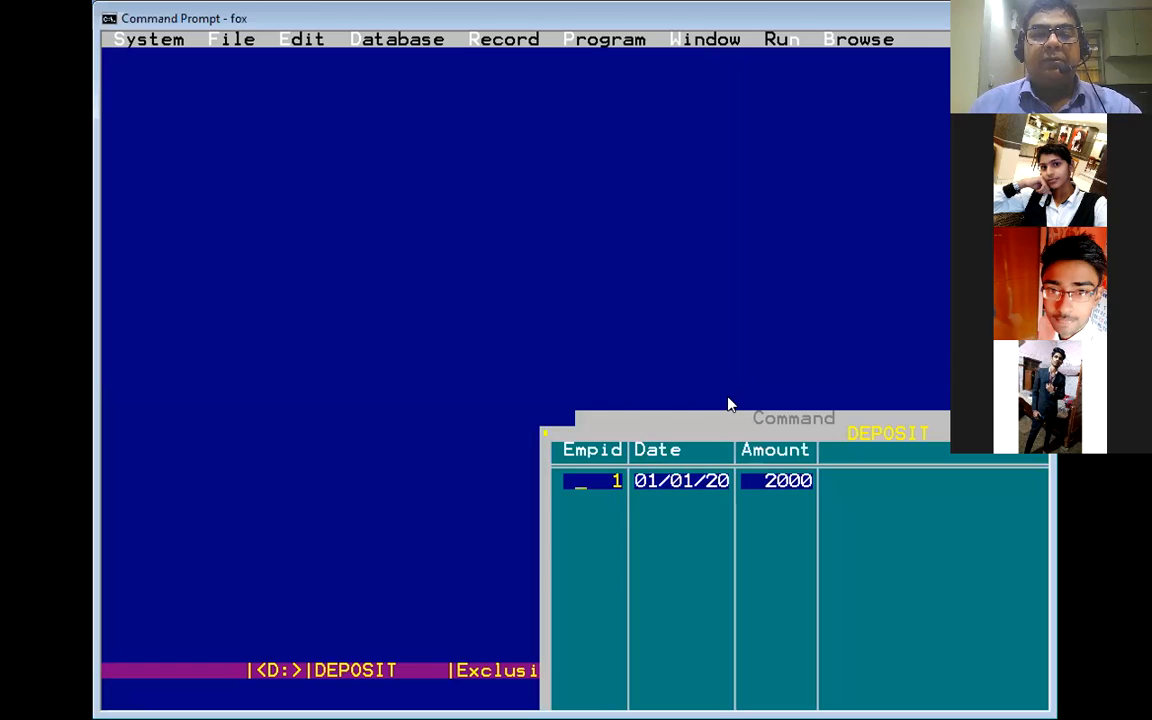
pyautogui.press('Escape')
pyautogui.write('de')
pyautogui.write('spl')
pyautogui.write('a')
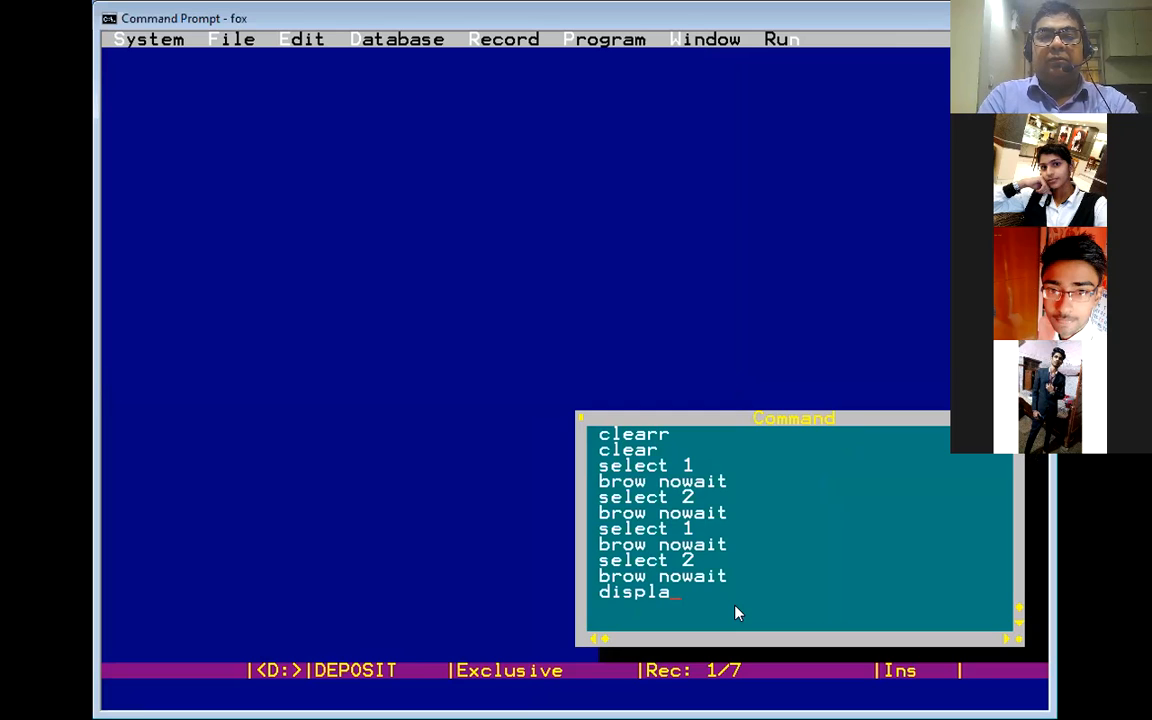
pyautogui.write('y memory')
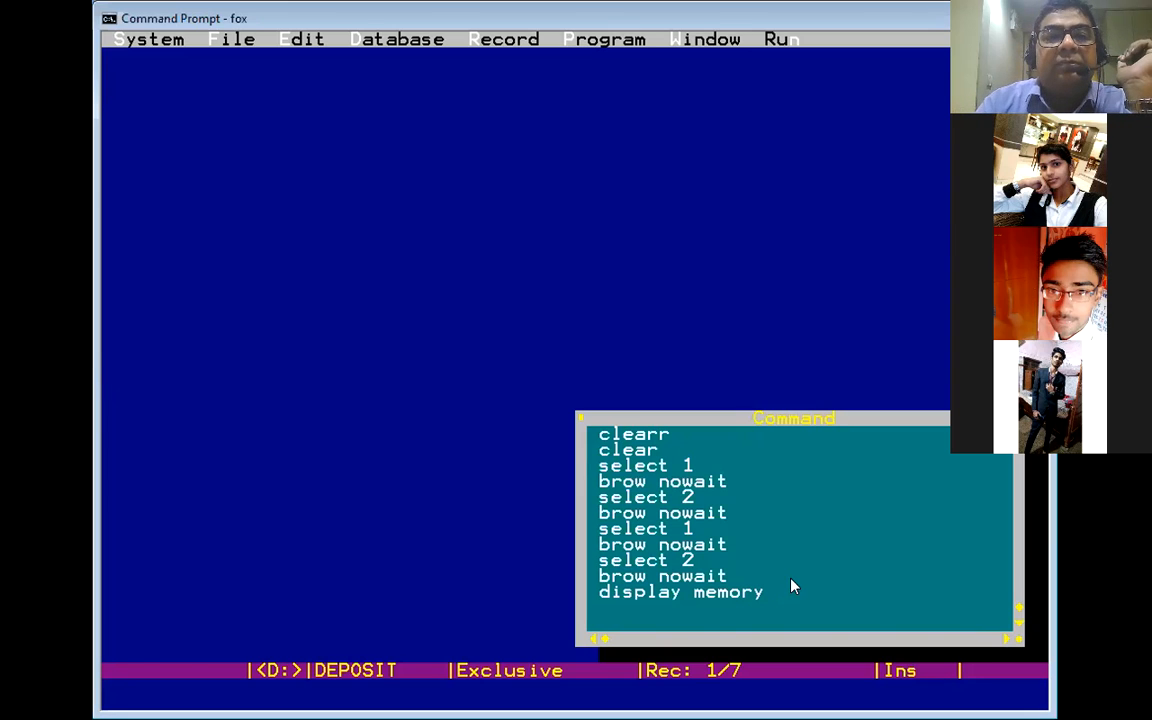
pyautogui.press('Return')
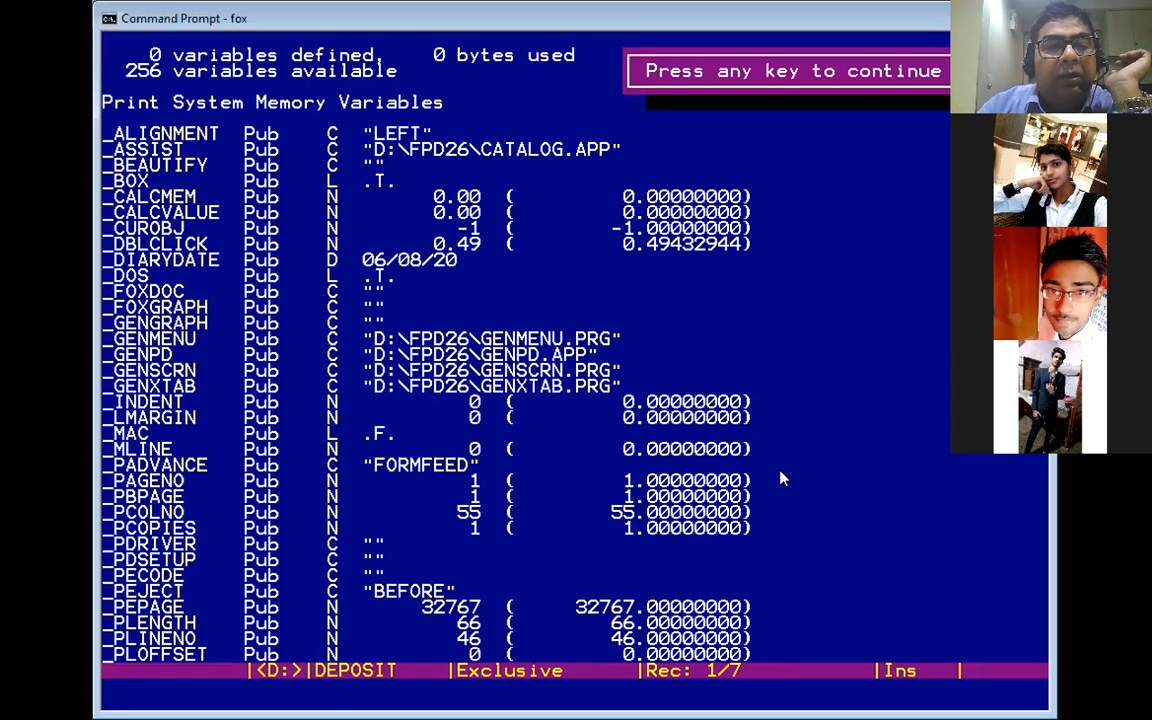
pyautogui.press('Return')
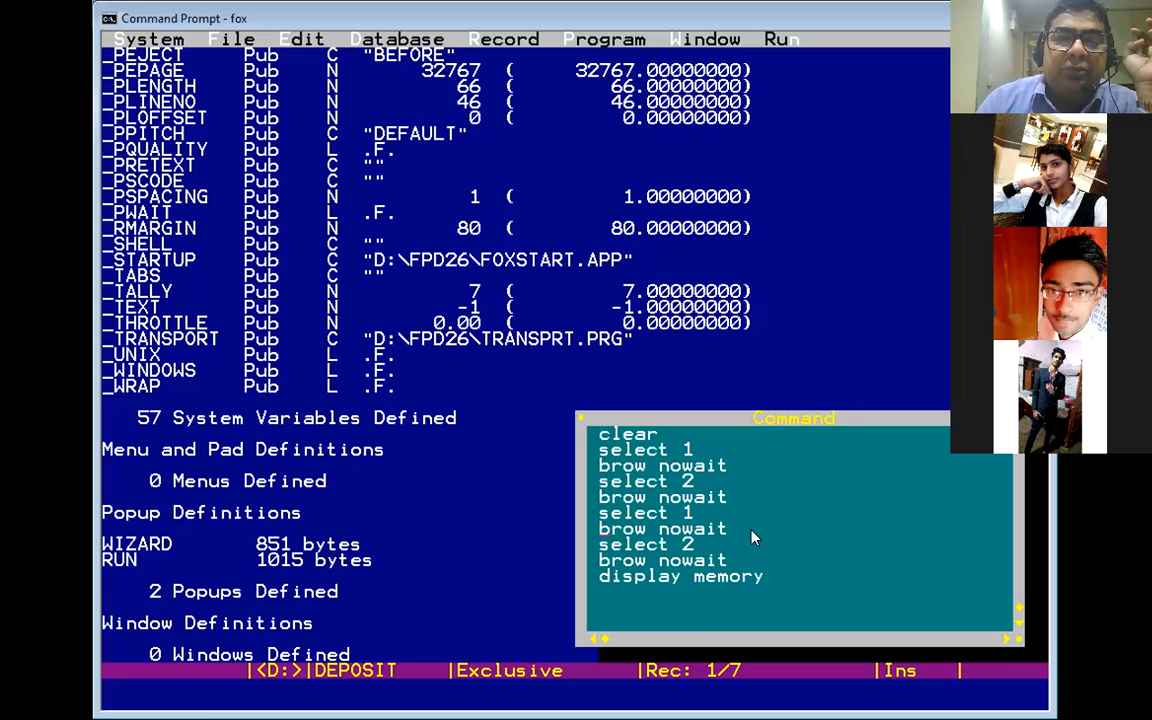
# Review the earlier relation commands and run display status to examine the open work areas, index tags and relation
pyautogui.scroll(1, 752, 538)
pyautogui.scroll(7, 752, 538)
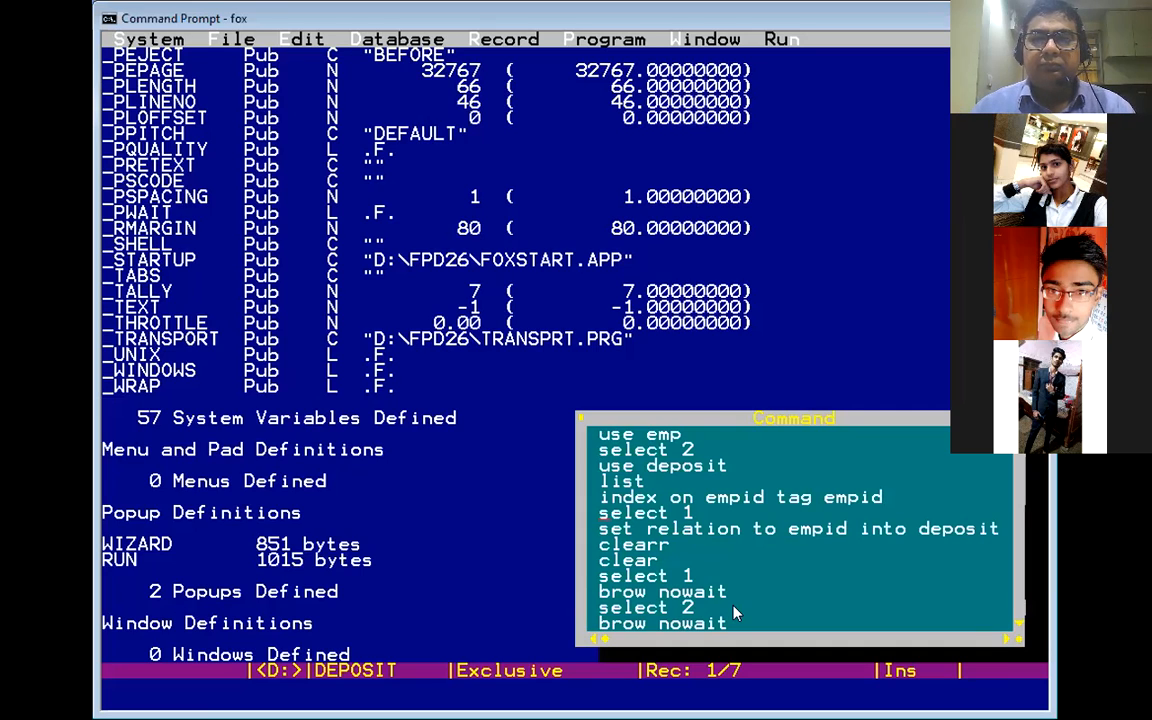
pyautogui.scroll(-1, 735, 612)
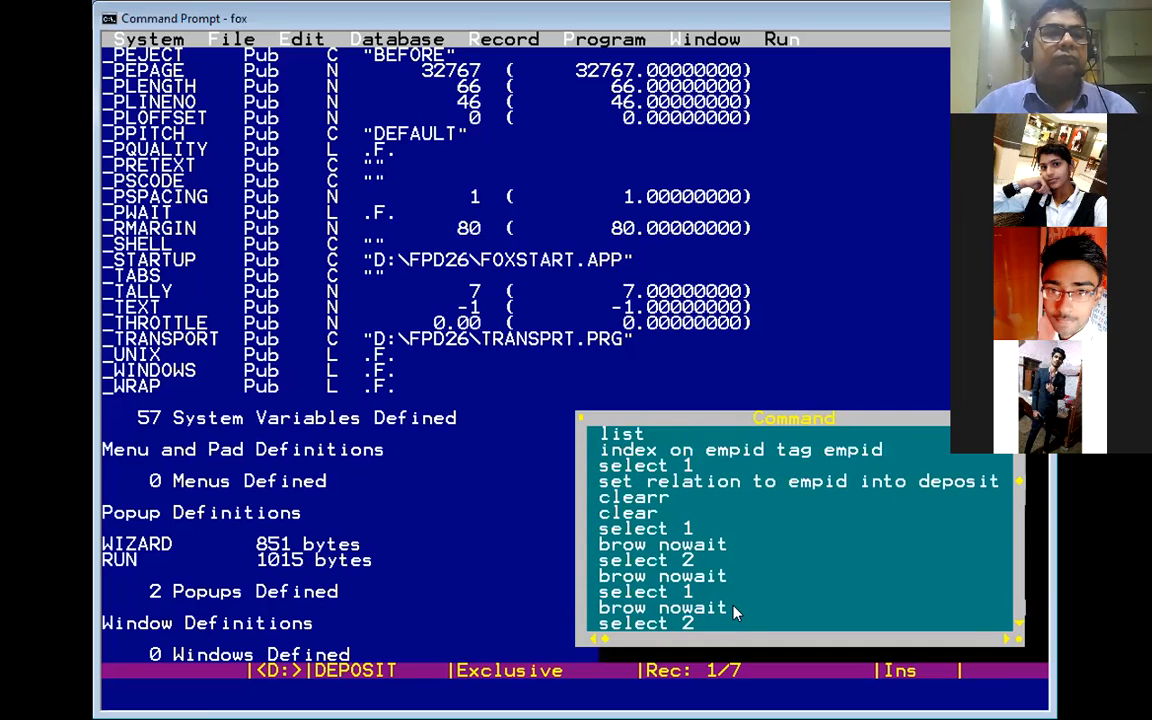
pyautogui.scroll(-1, 735, 612)
pyautogui.scroll(-1, 735, 612)
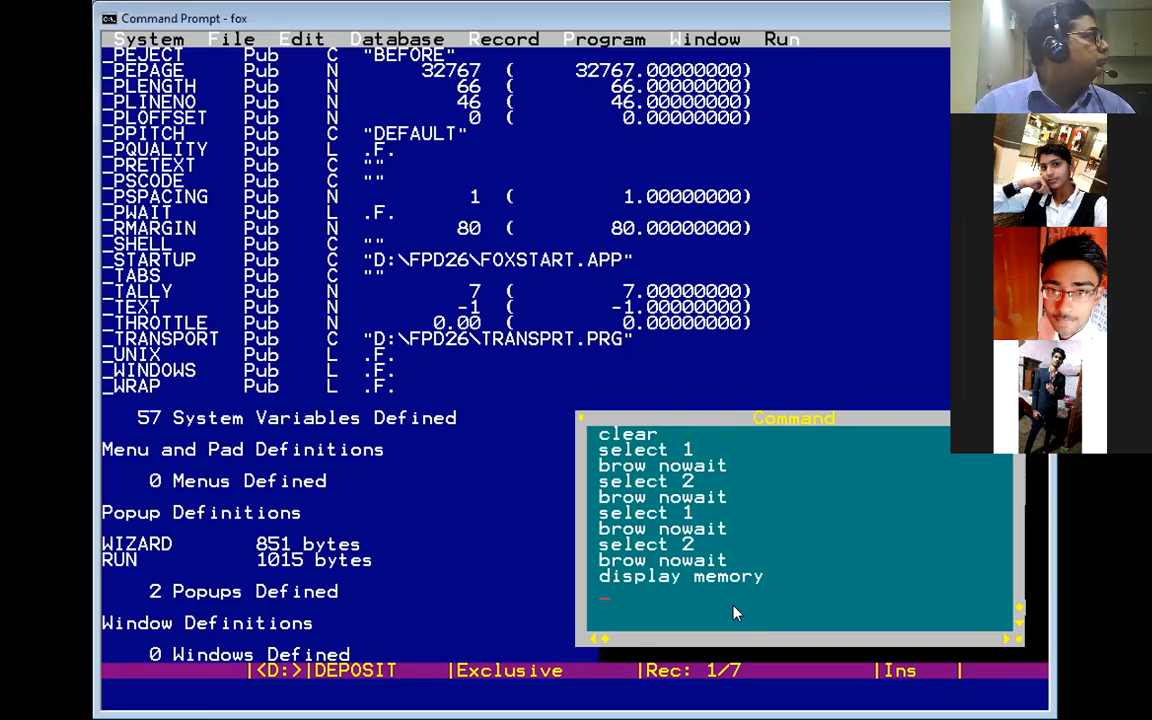
pyautogui.write('display status')
pyautogui.press('Return')
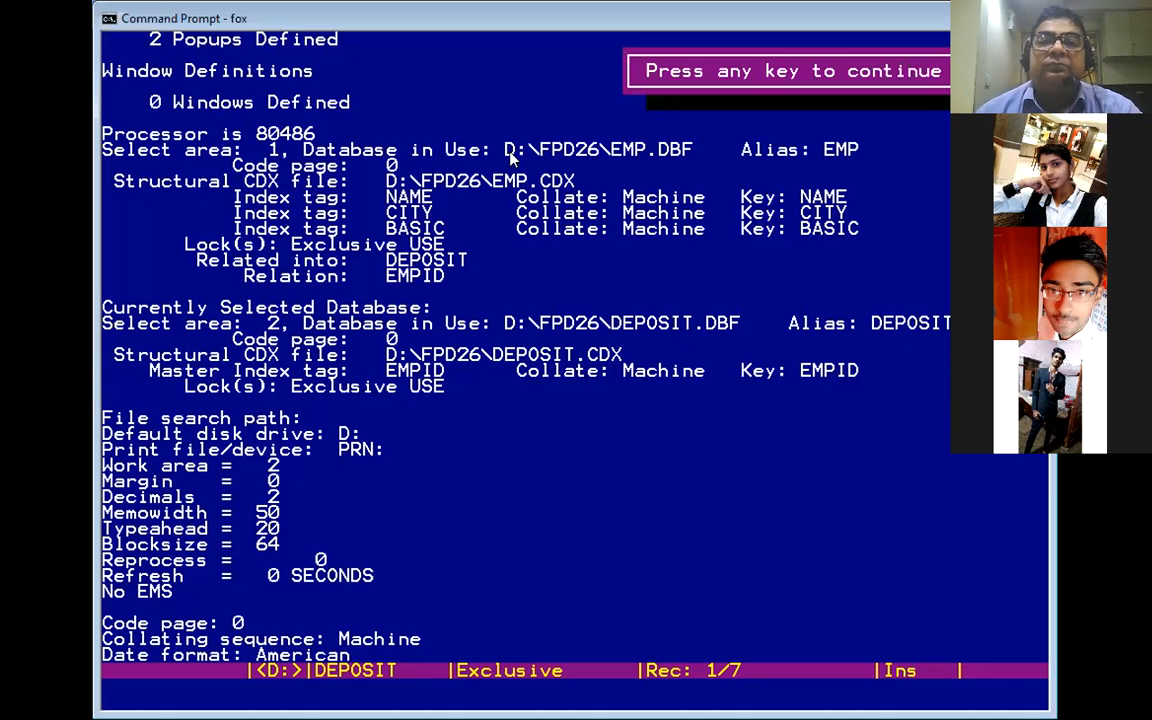
pyautogui.press('space')
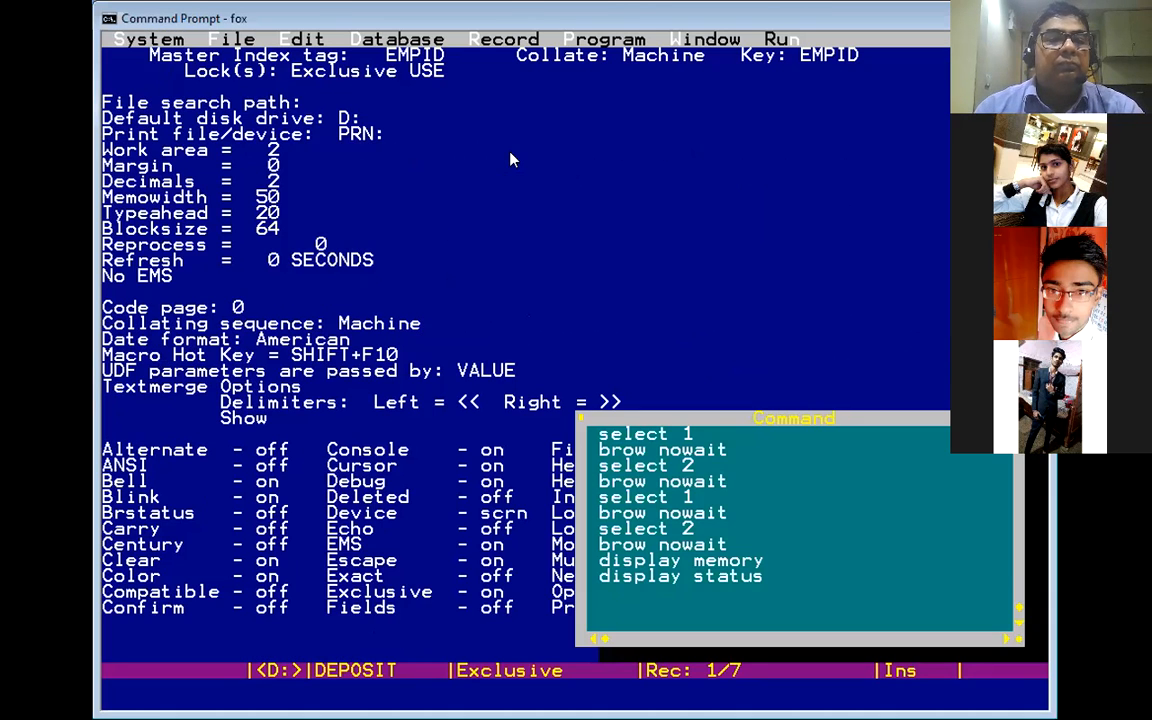
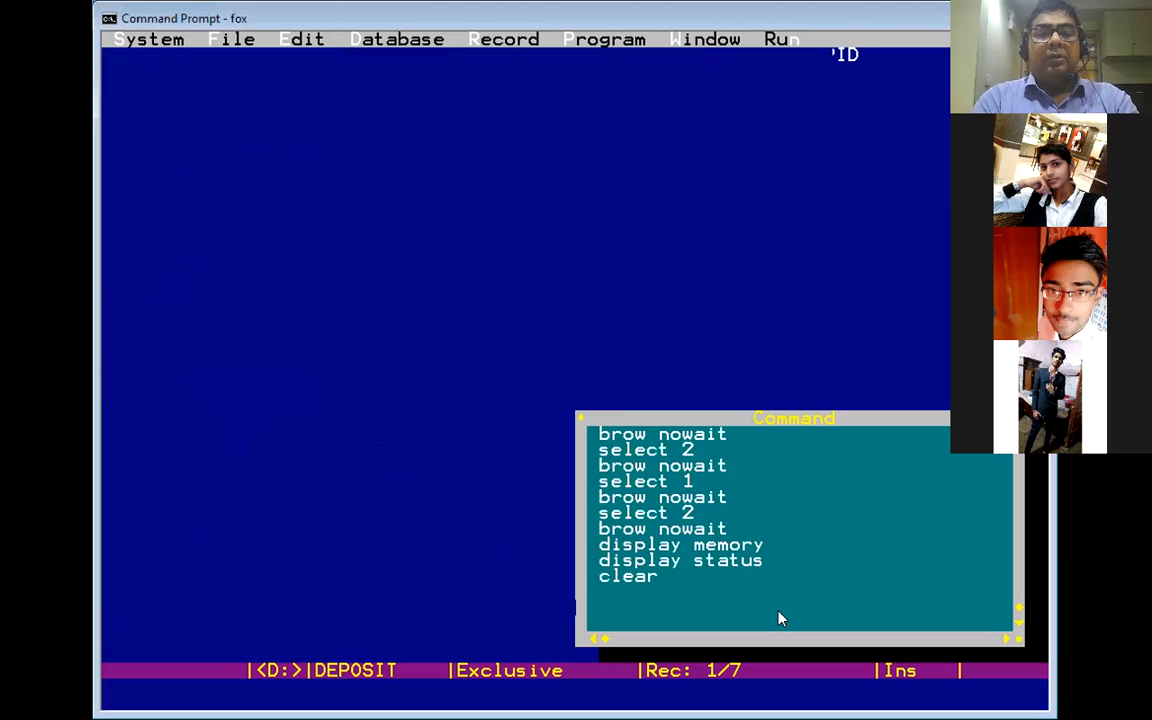
# Run sele 1 to make the emp table in work area 1 current
pyautogui.write('se')
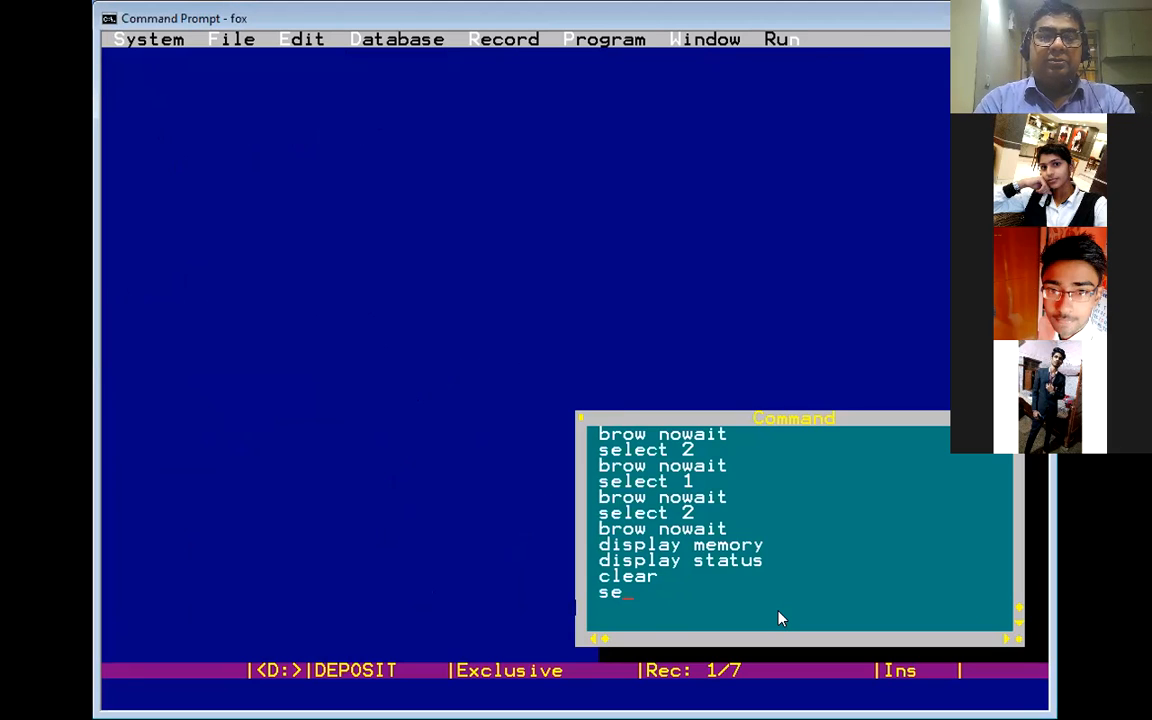
pyautogui.write('le 1')
pyautogui.press('Return')
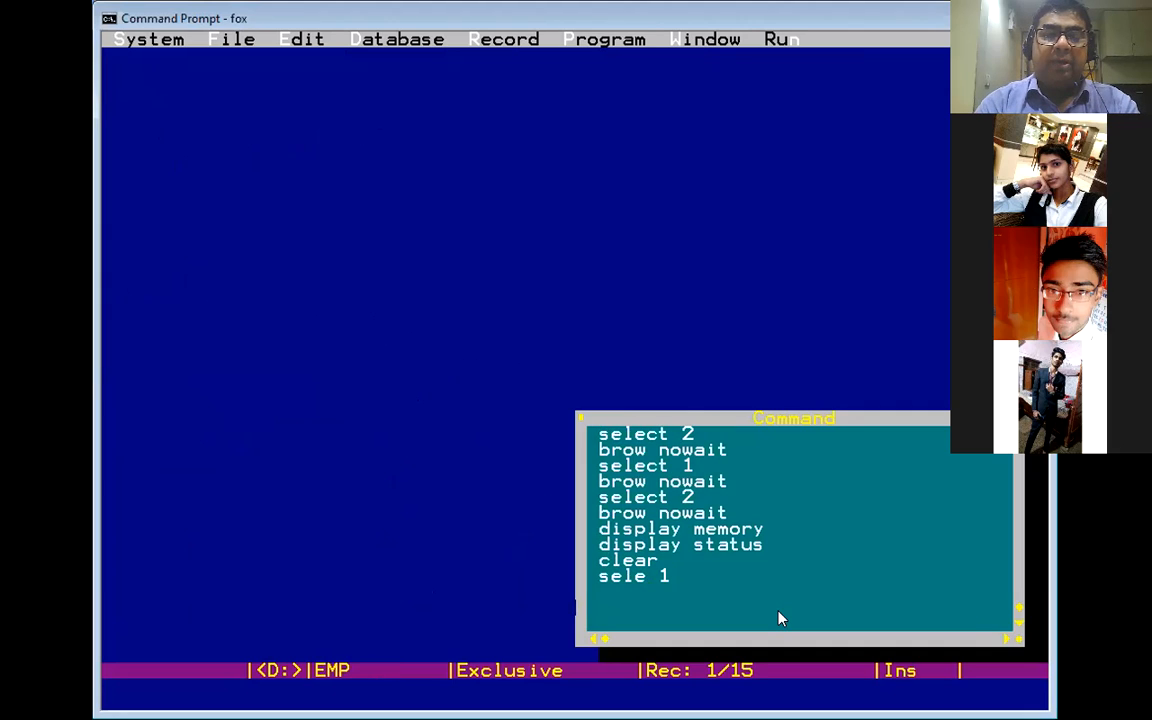
# Run list fields empid,name,address, b->date, b->amount to list emp records together with their related deposit fields
pyautogui.write('list fiek')
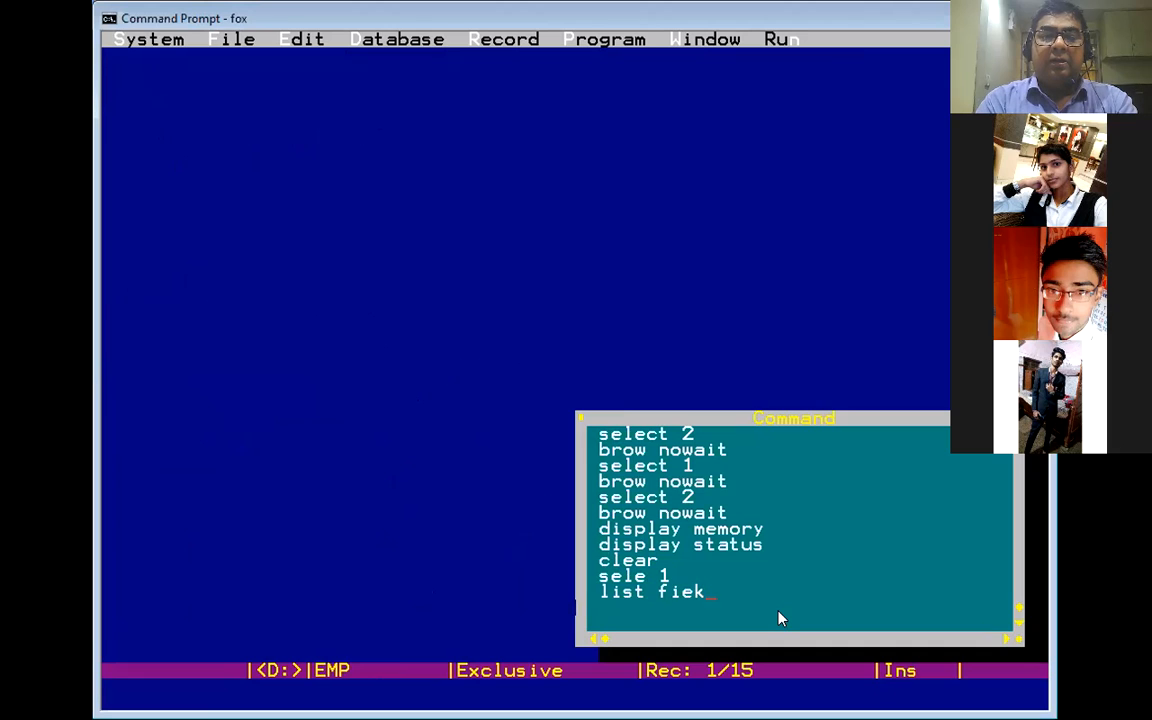
pyautogui.press('BackSpace')
pyautogui.write('lds empn')
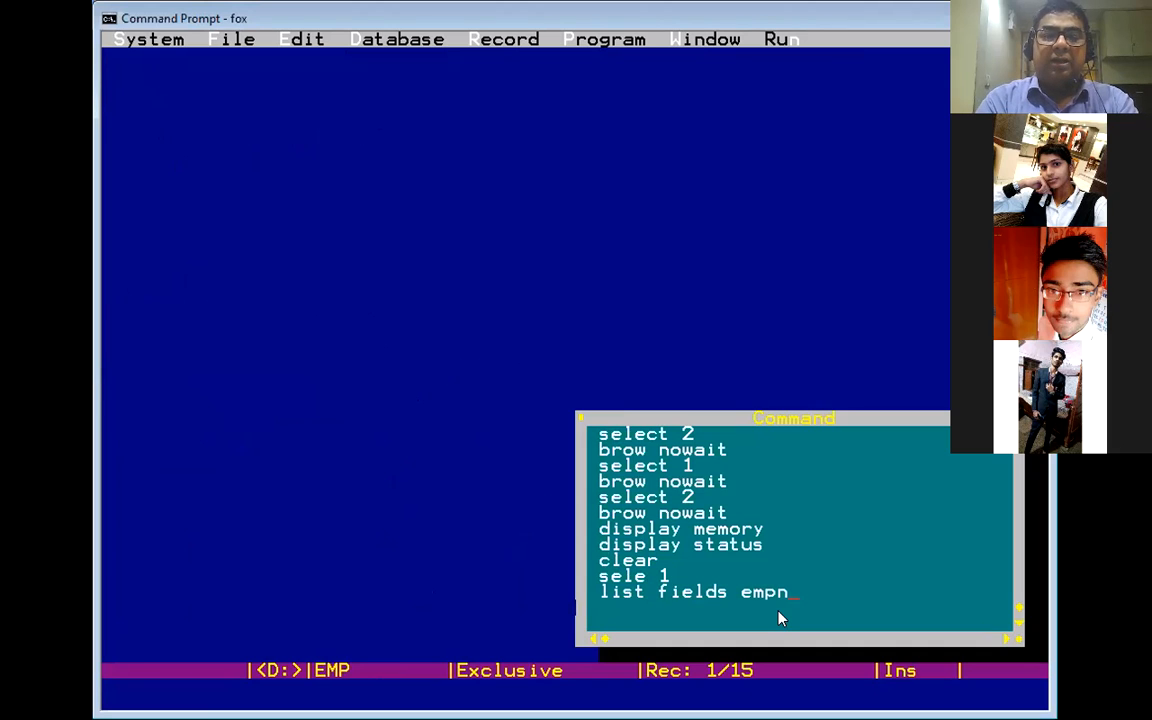
pyautogui.press('BackSpace')
pyautogui.write('id,name')
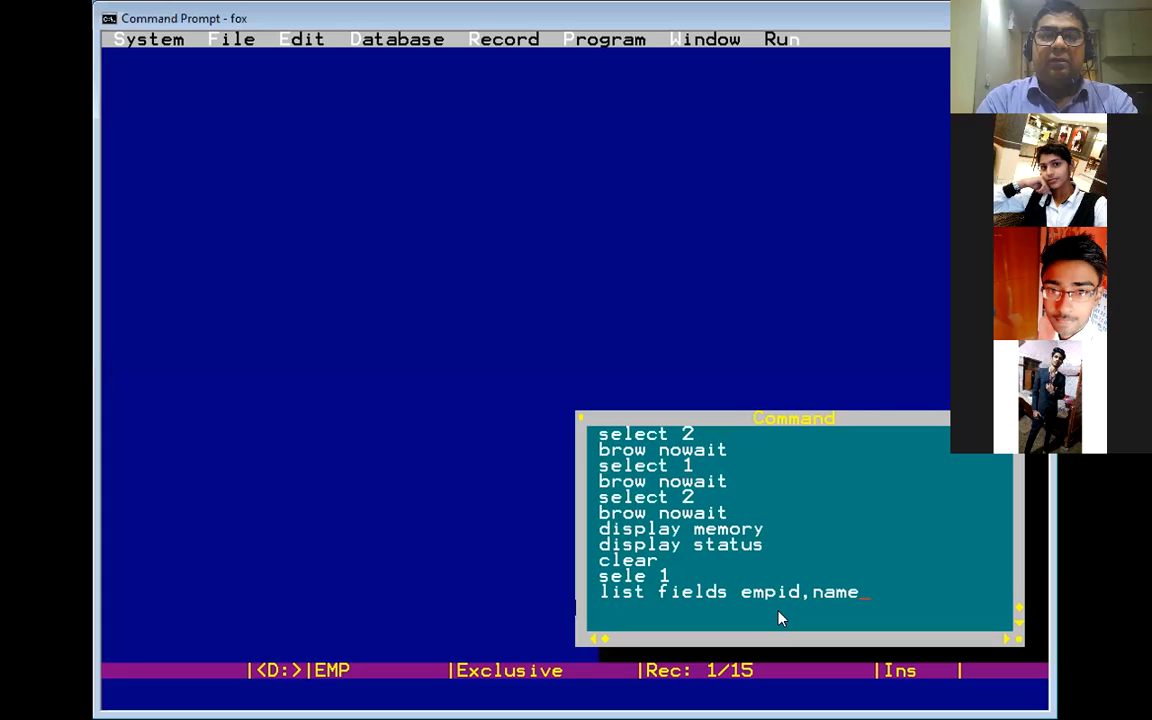
pyautogui.write(',address')
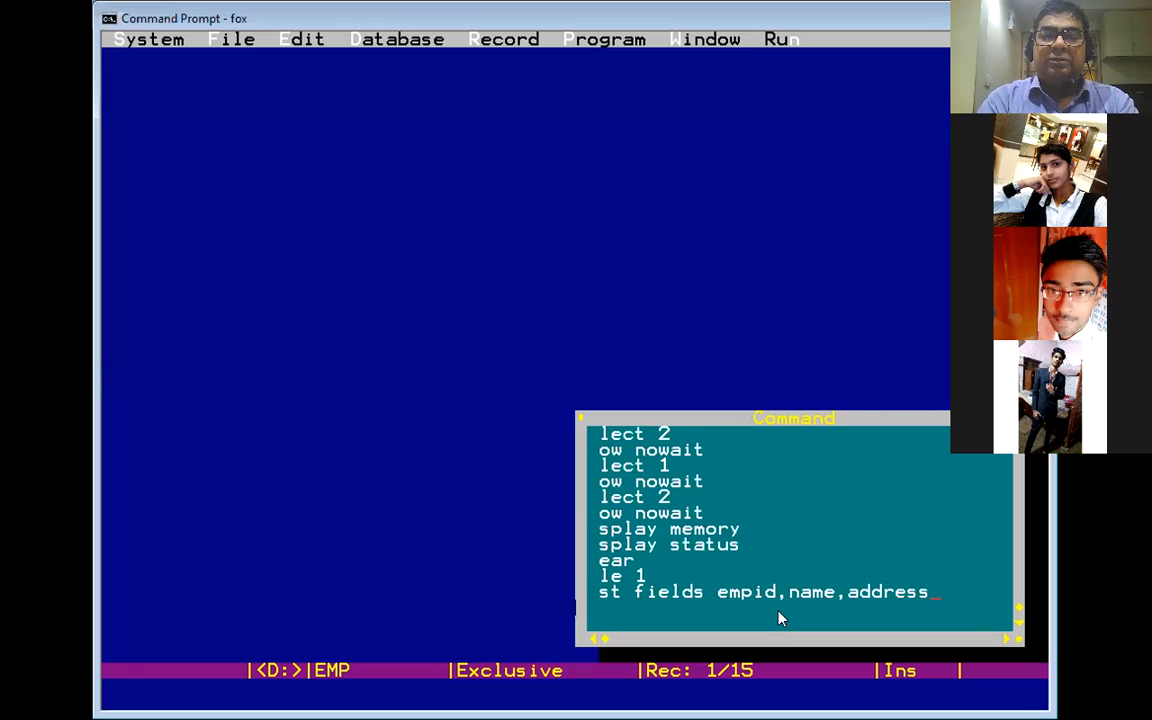
pyautogui.write(', ')
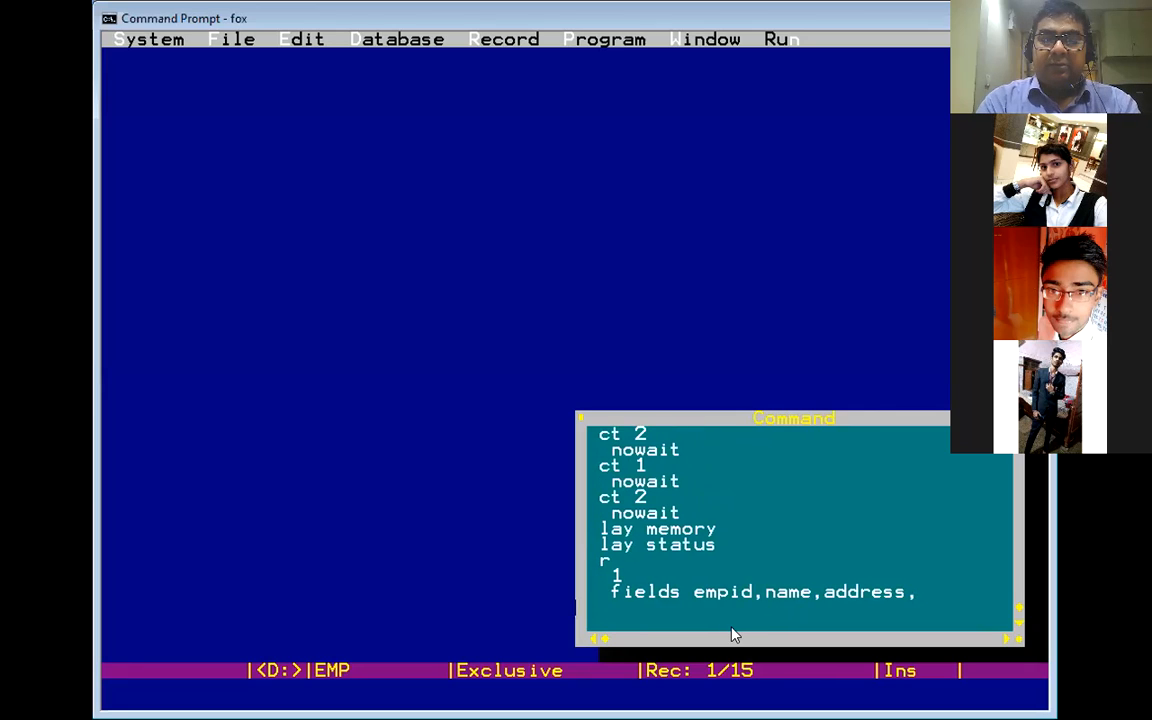
pyautogui.write('b->data')
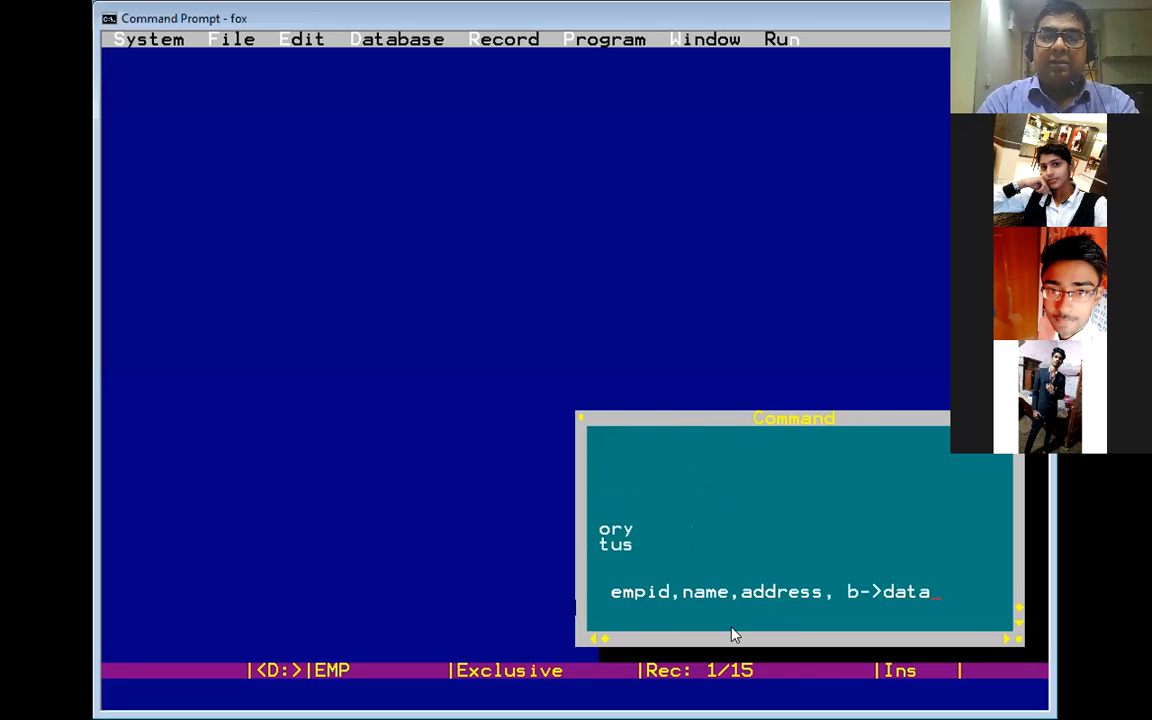
pyautogui.press('BackSpace')
pyautogui.write('e, b-')
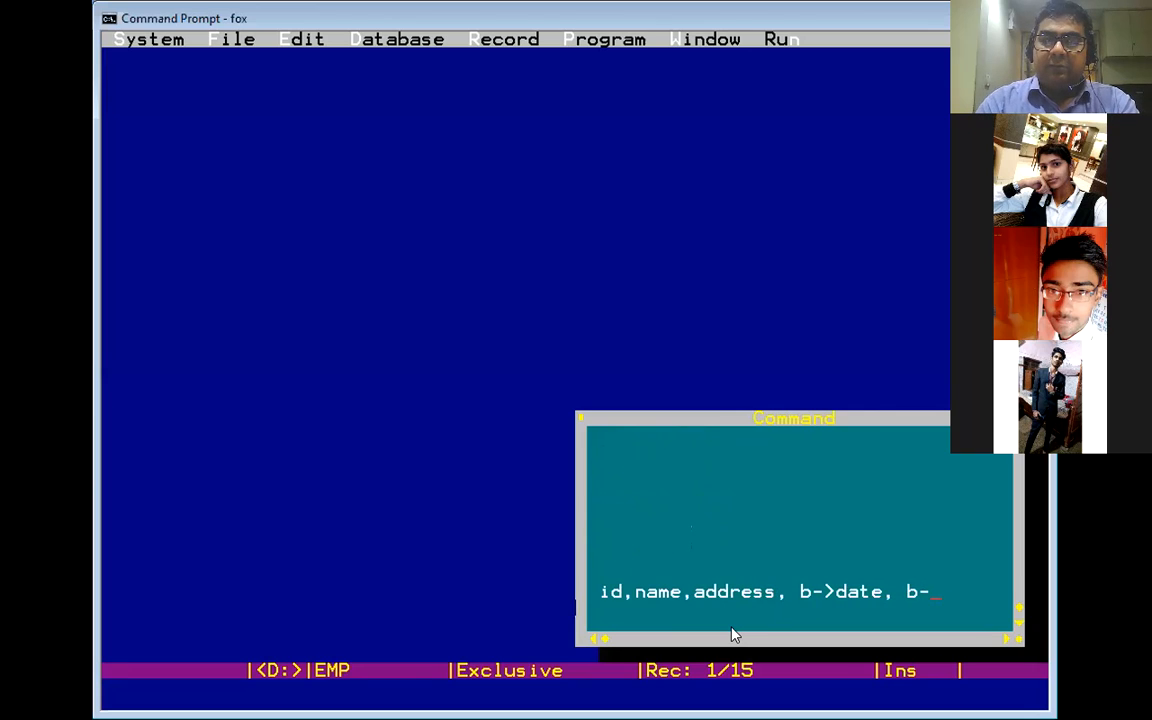
pyautogui.write('>amoutn')
pyautogui.press('BackSpace')
pyautogui.press('BackSpace')
pyautogui.write('nt')
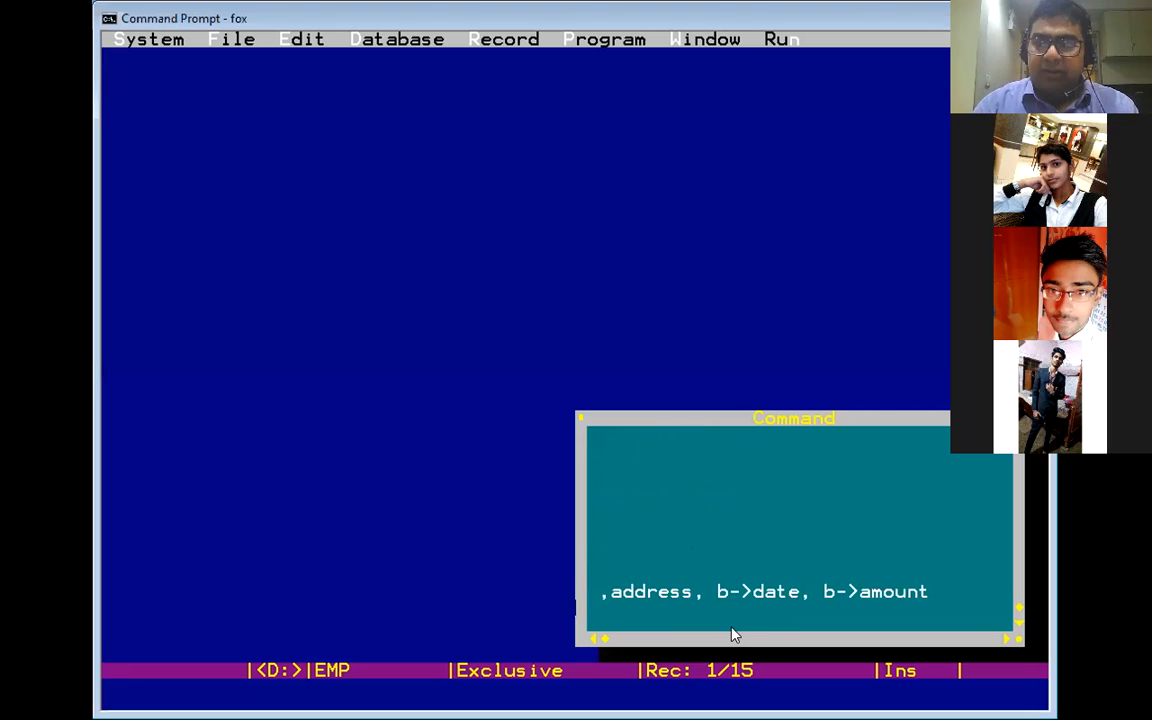
pyautogui.press('Return')
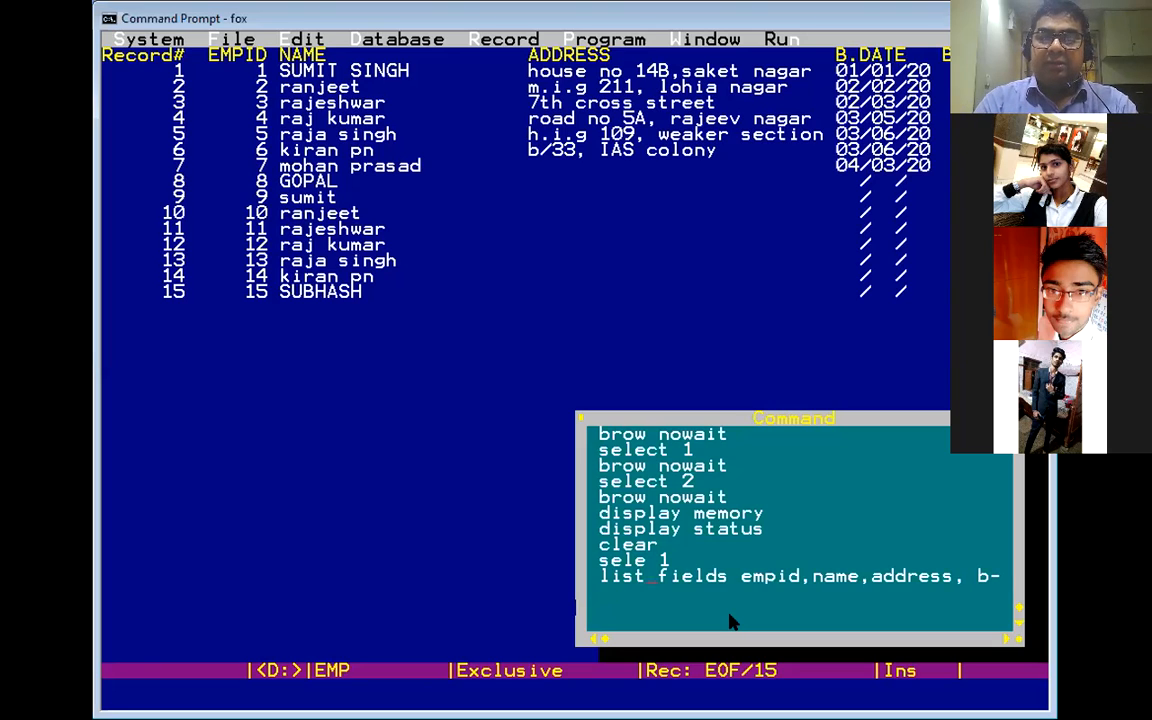
pyautogui.write('>dat')
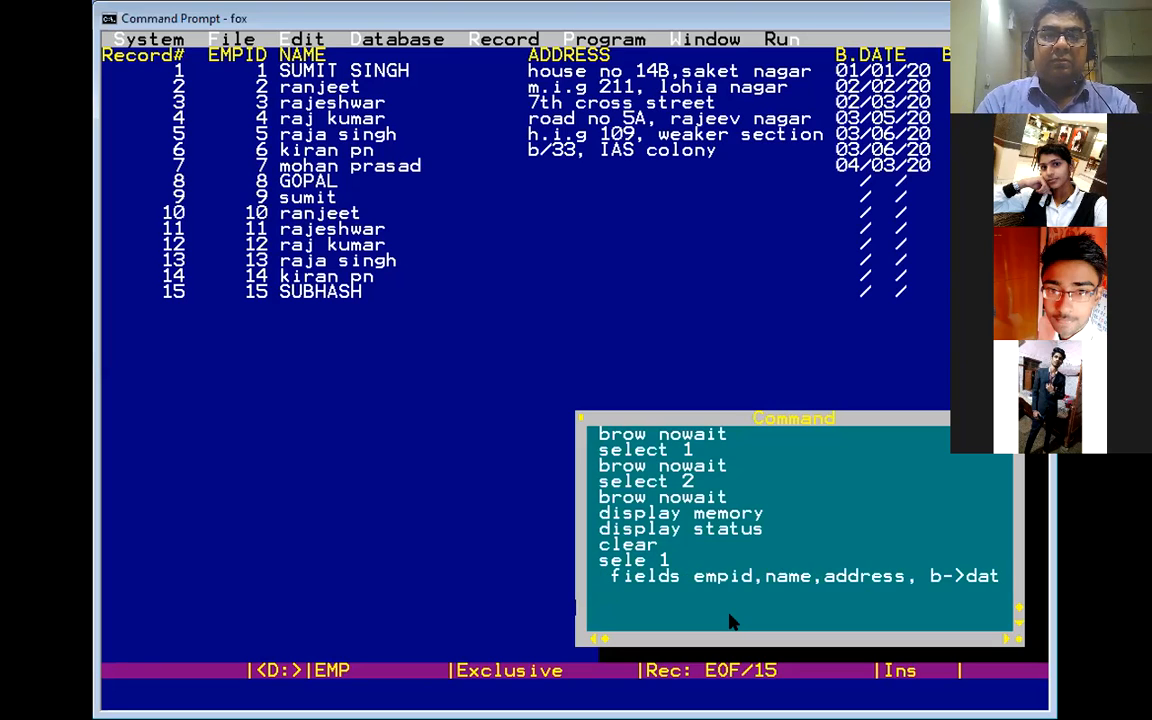
pyautogui.press('Home')
pyautogui.press('BackSpace')
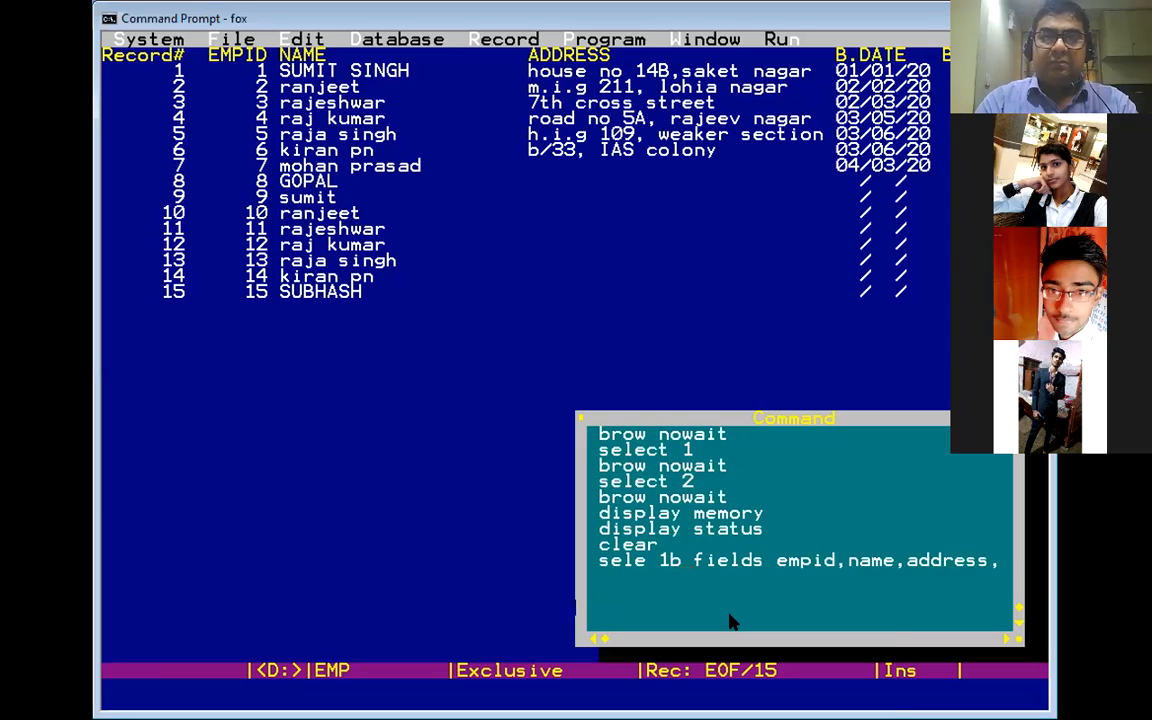
pyautogui.press('Return')
pyautogui.press('Escape')
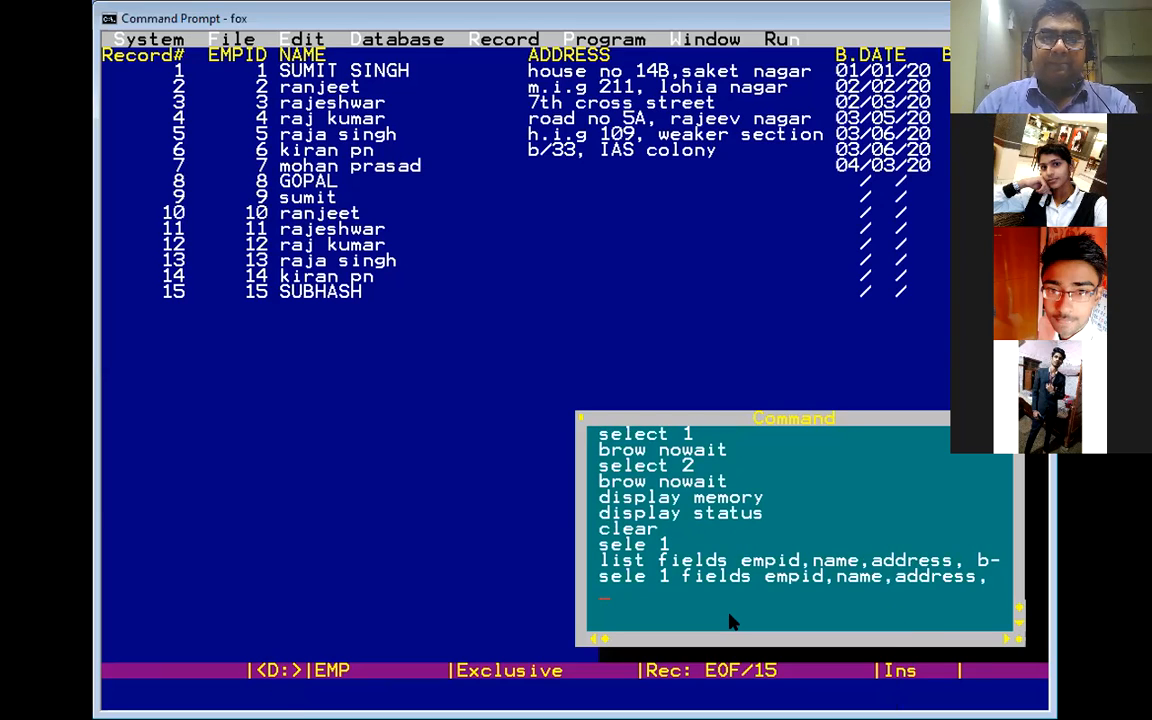
# Rework the field-list command into brow fields empid,name,address, b->date, b->amount and run it to browse the combined records
pyautogui.write('b')
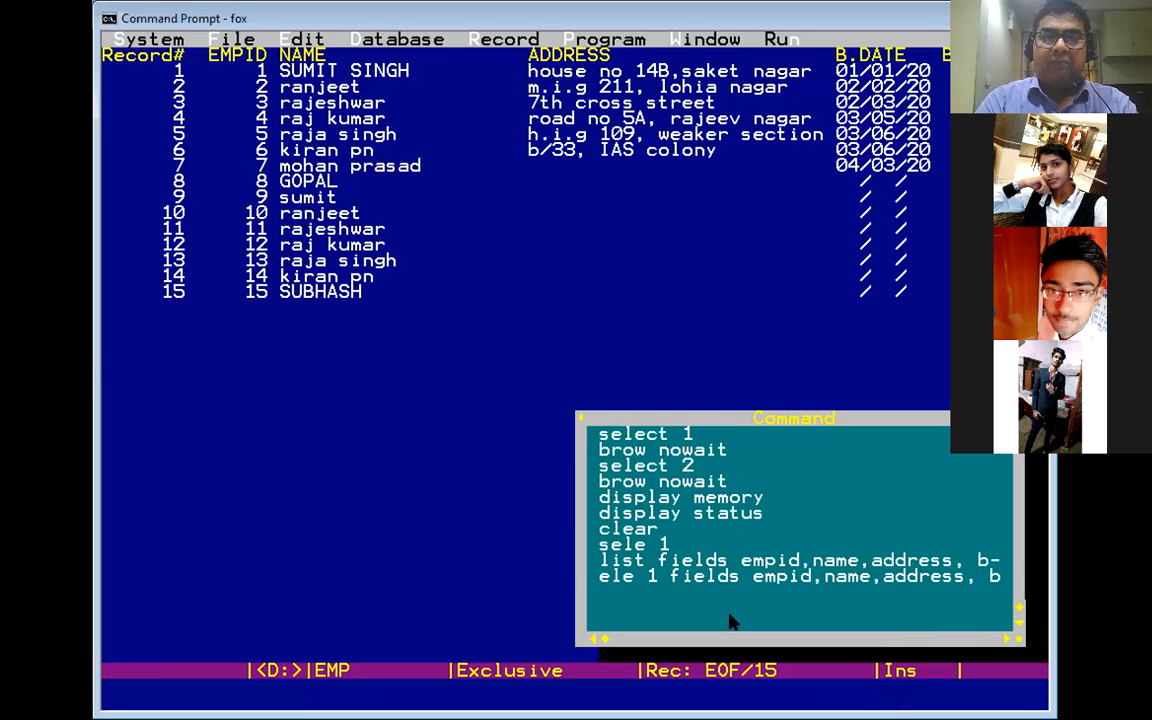
pyautogui.write('->da')
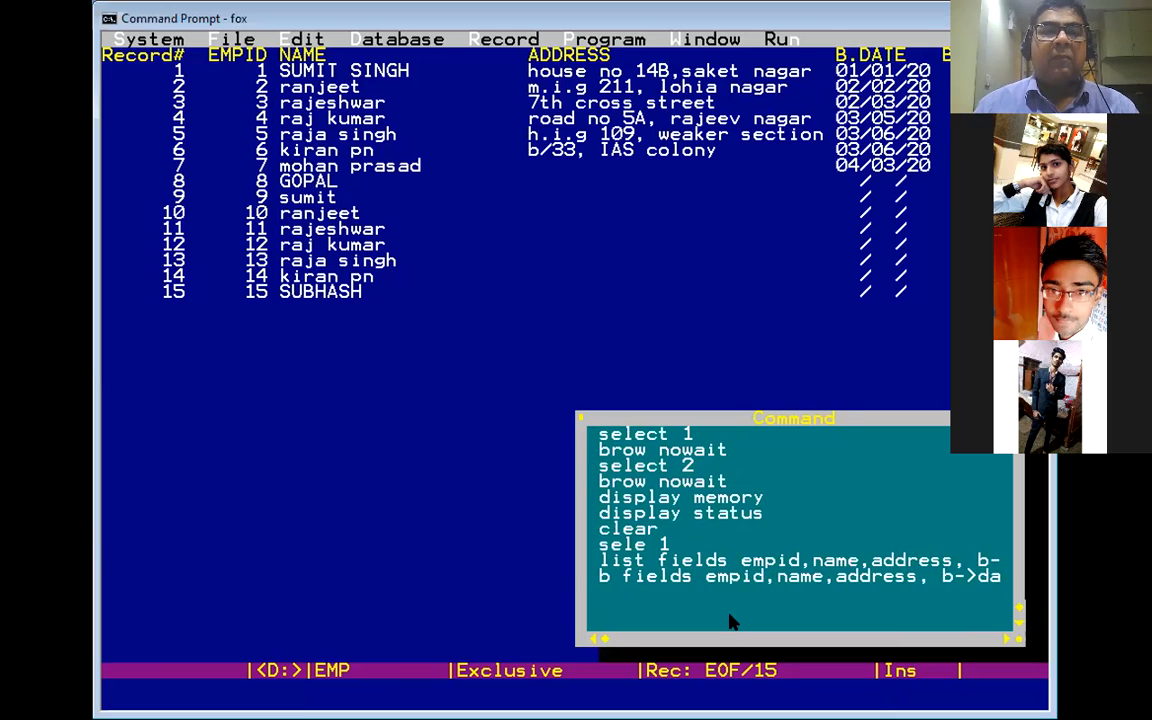
pyautogui.press('Return')
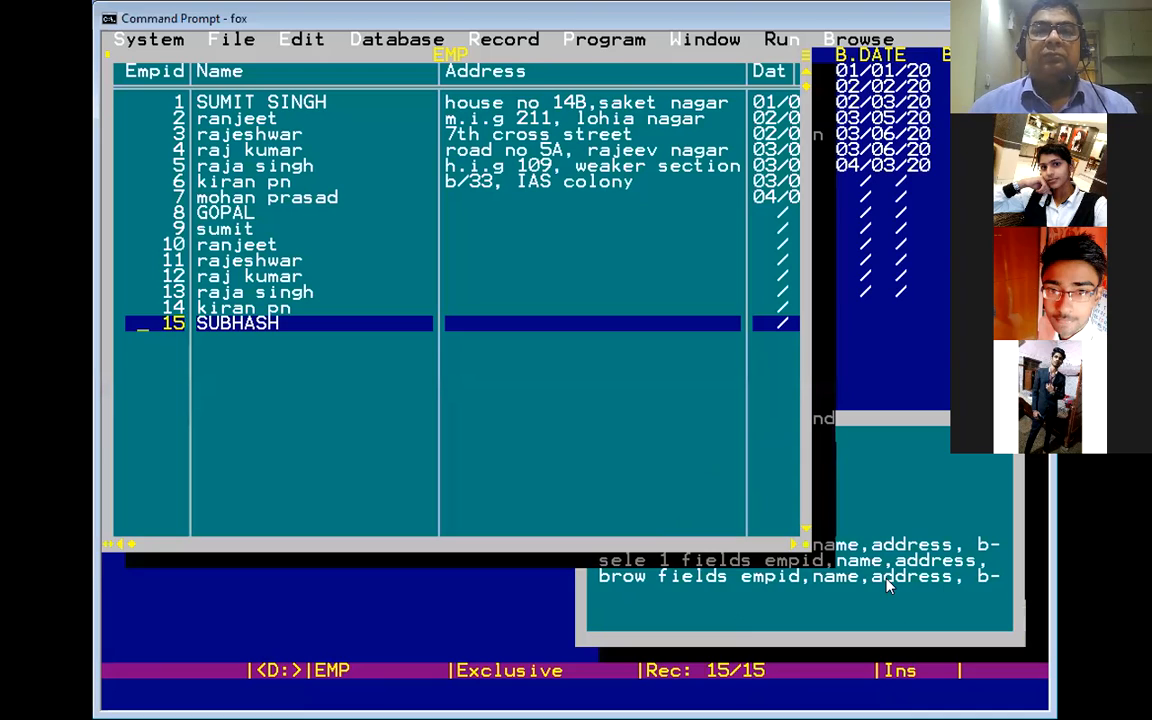
# Enlarge the emp browse window, examine its columns through to Amount, and close it
pyautogui.moveTo(805, 545); pyautogui.dragTo(936, 603)
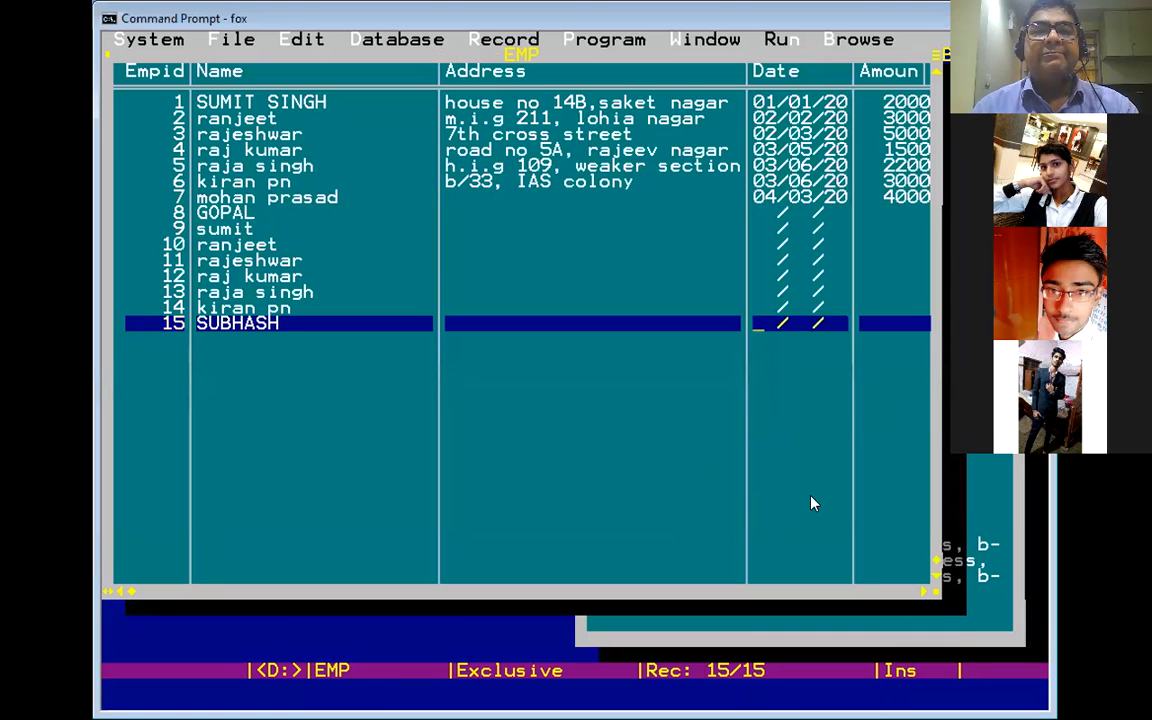
pyautogui.press('Tab')
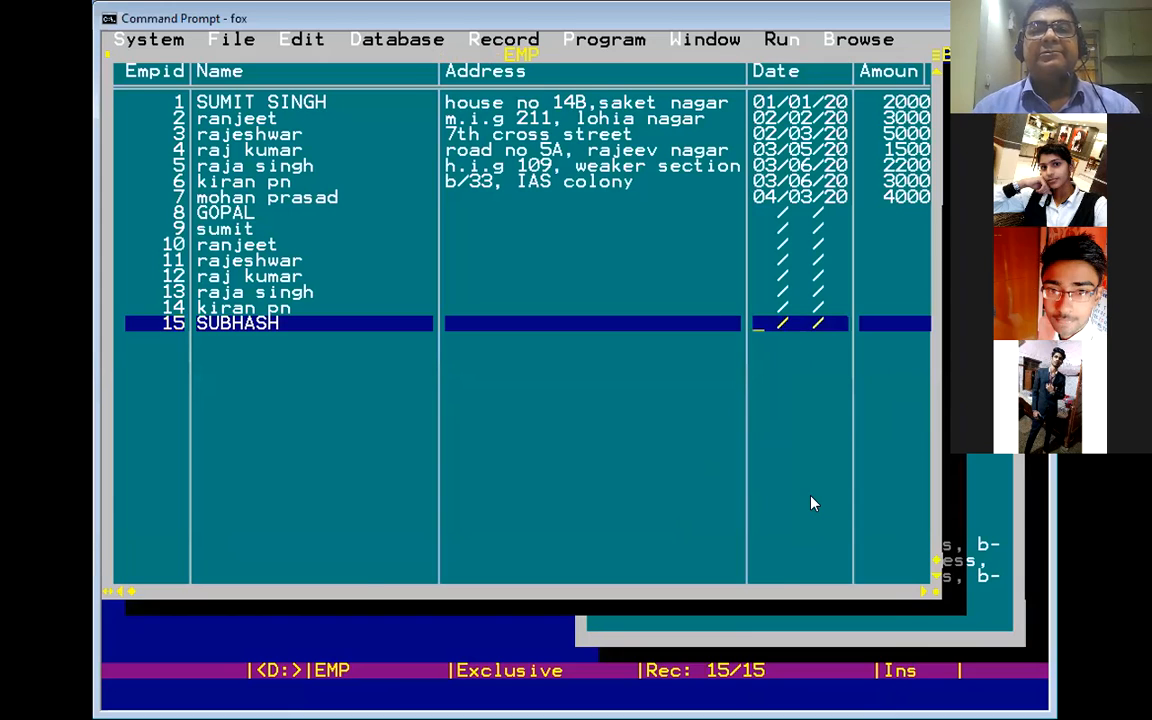
pyautogui.press('Tab')
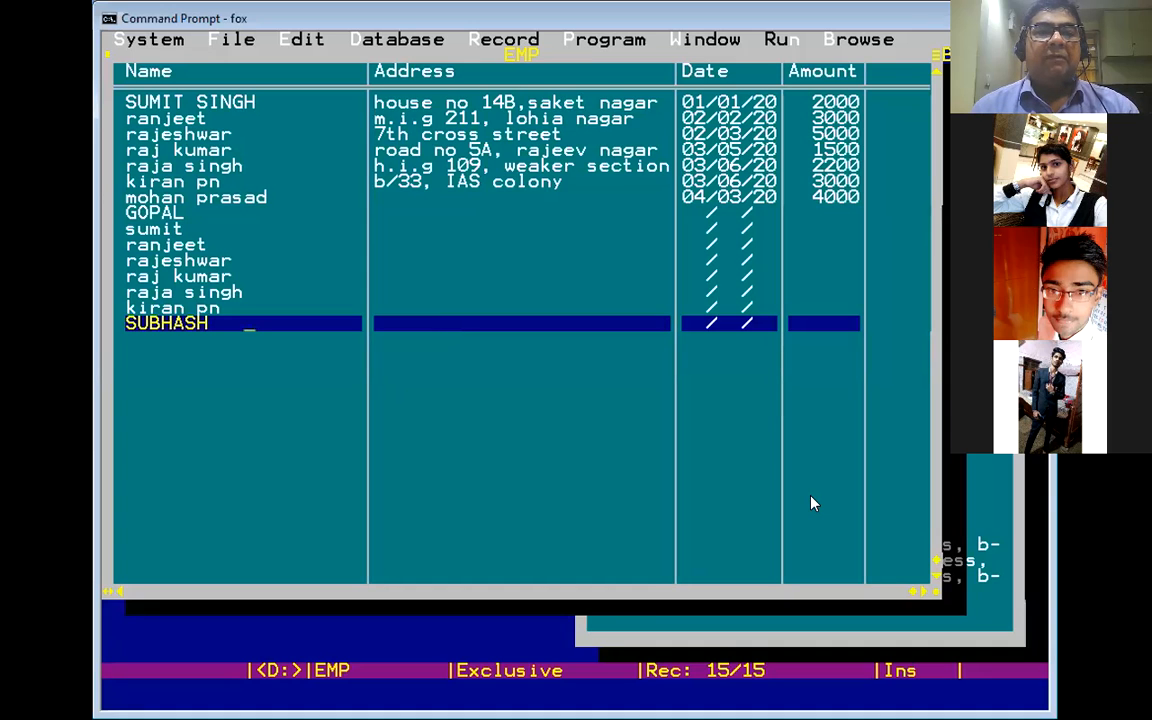
pyautogui.hotkey('shift', 'Tab')
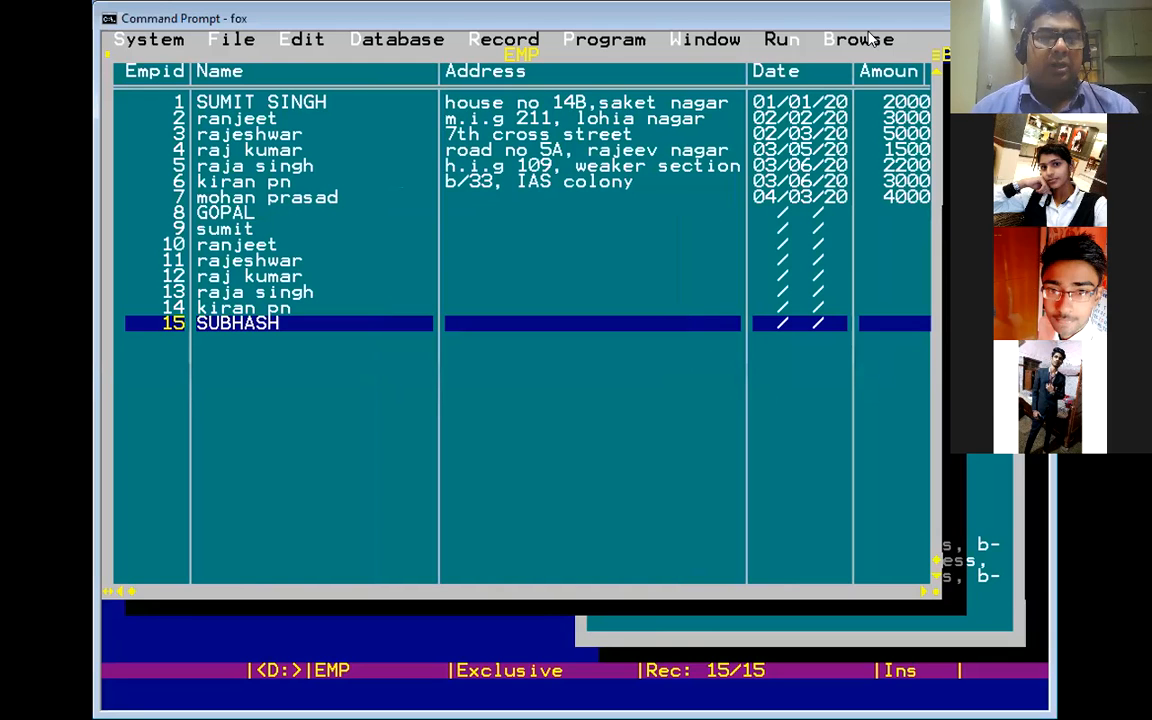
pyautogui.hotkey('shift', 'Tab')
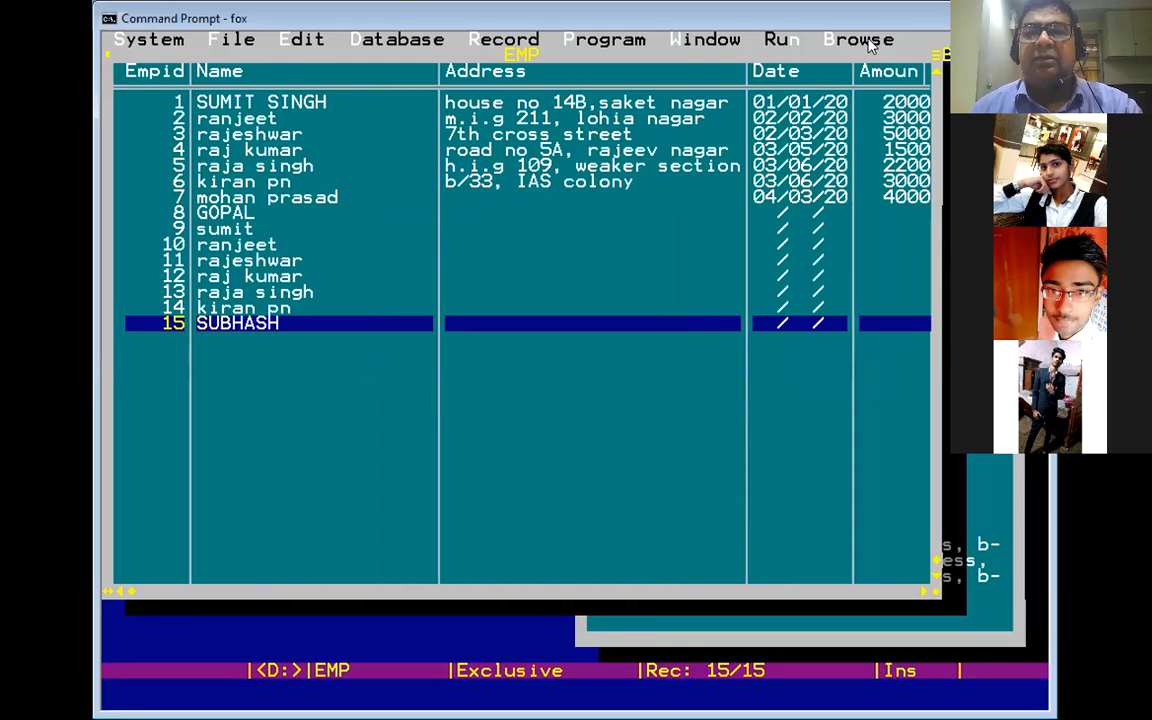
pyautogui.press('Escape')
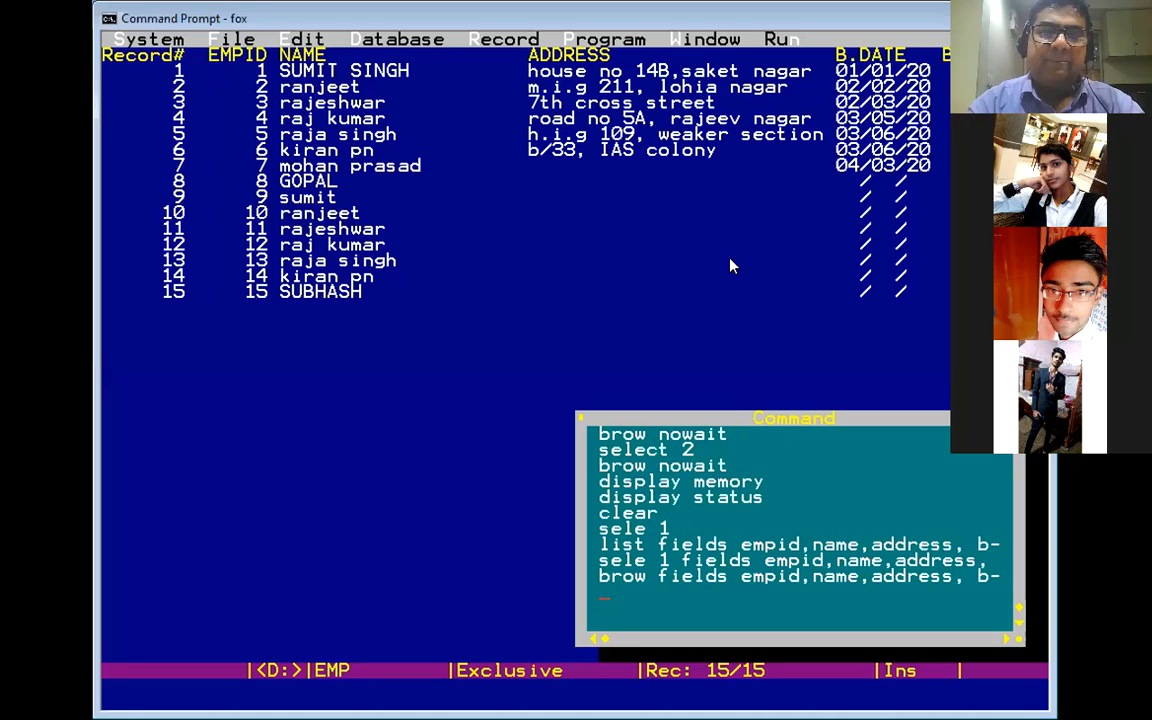
# Run clear to empty the output screen of the earlier record listing
pyautogui.write('cle')
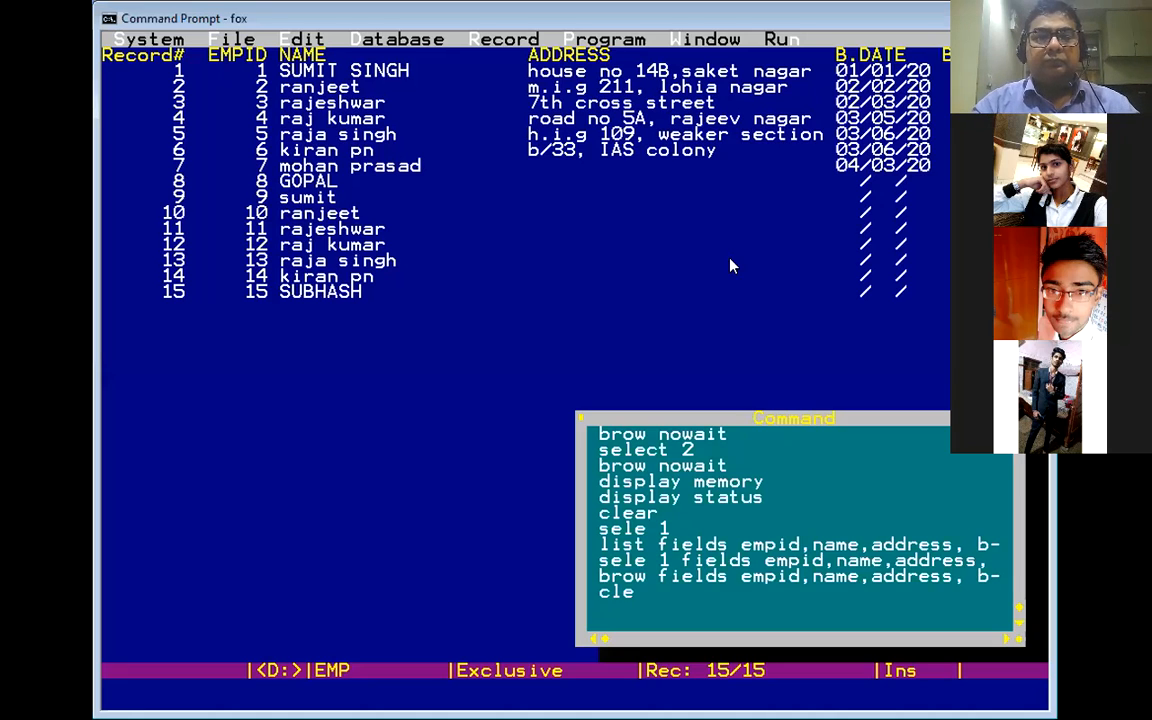
pyautogui.write('ar')
pyautogui.press('Return')
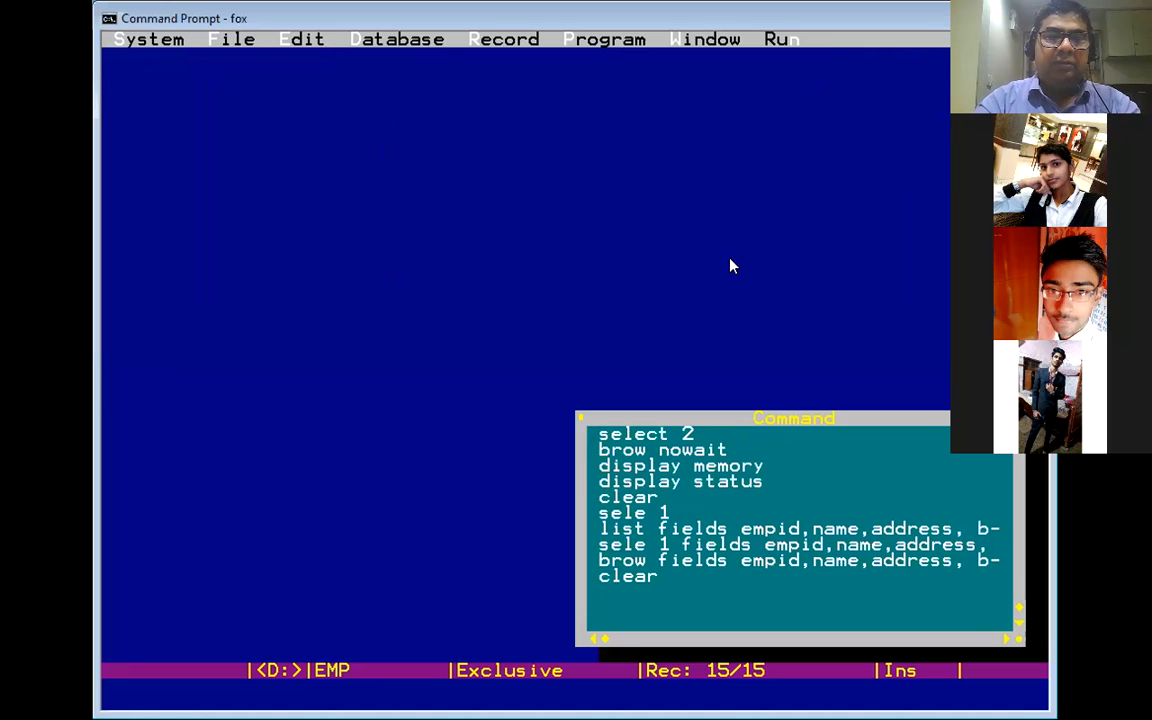
# Run set relation to without arguments to remove the existing relation, and run use to close the emp table
pyautogui.write('set relation to')
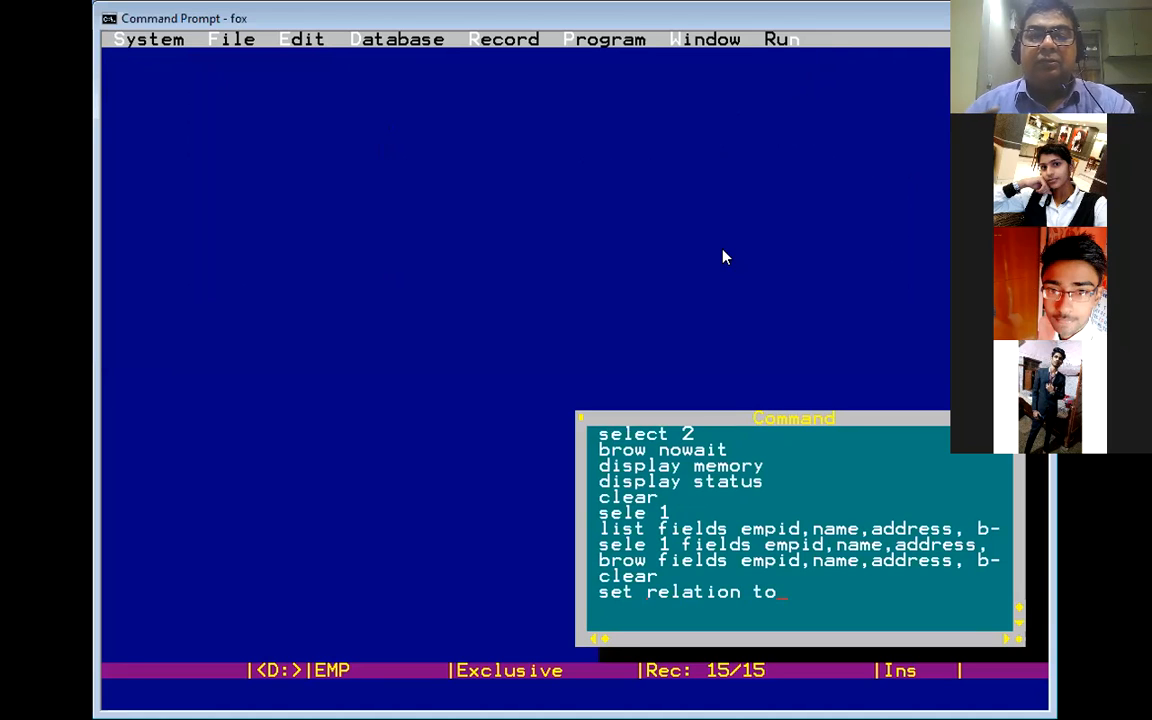
pyautogui.press('Return')
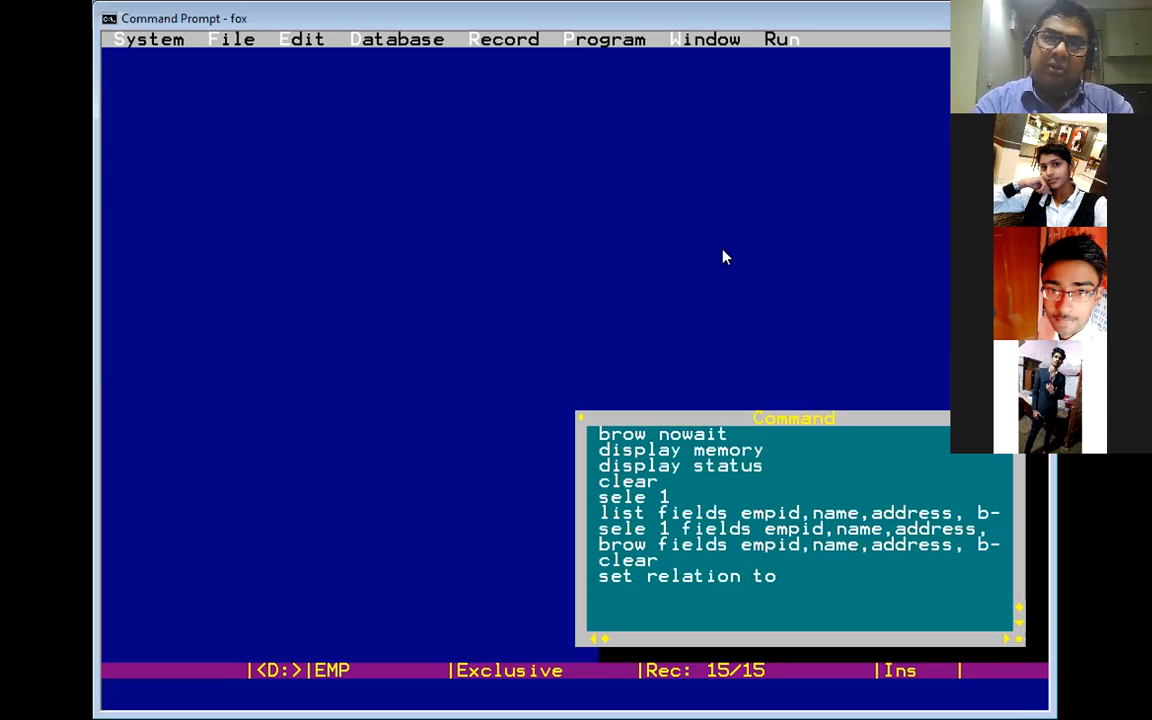
pyautogui.write('use')
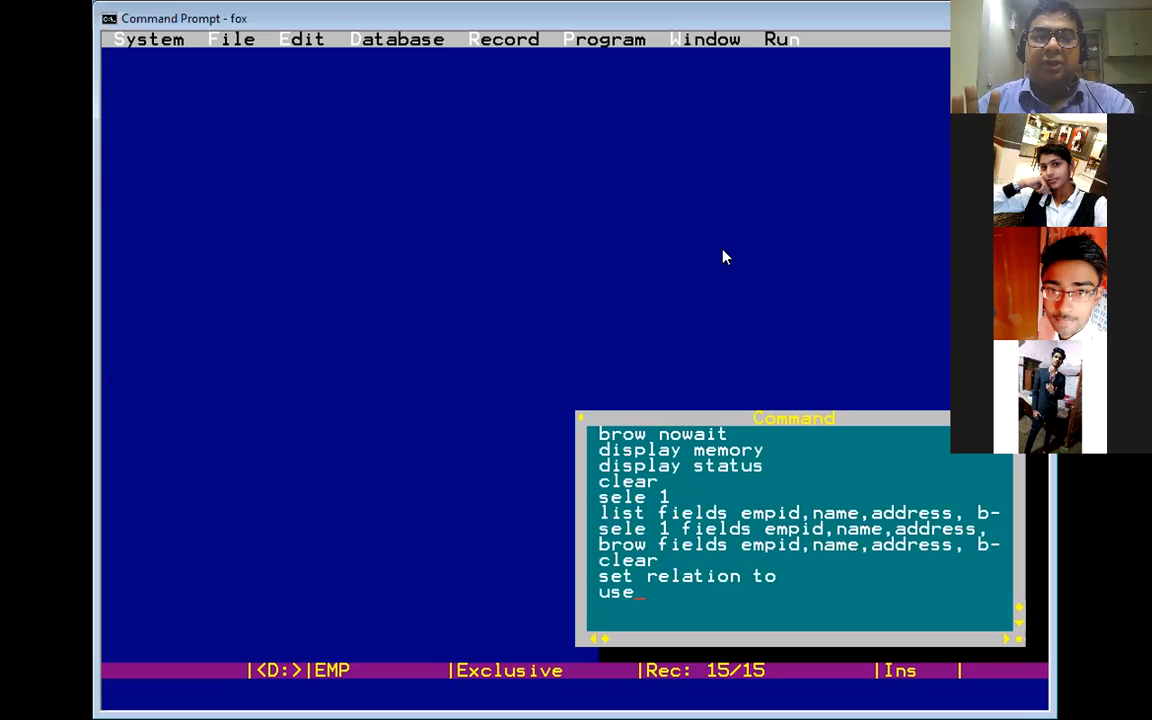
pyautogui.press('Return')
# Run dir to list the database files available on the current drive
pyautogui.write('d')
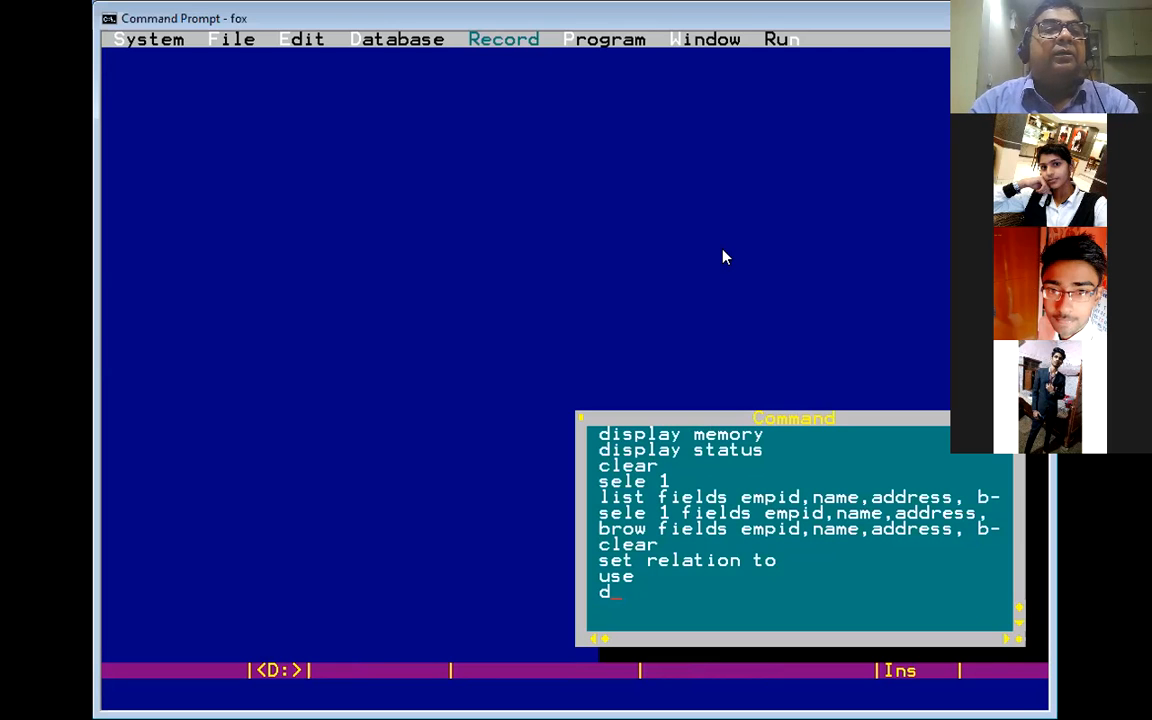
pyautogui.write('ir')
pyautogui.press('Return')
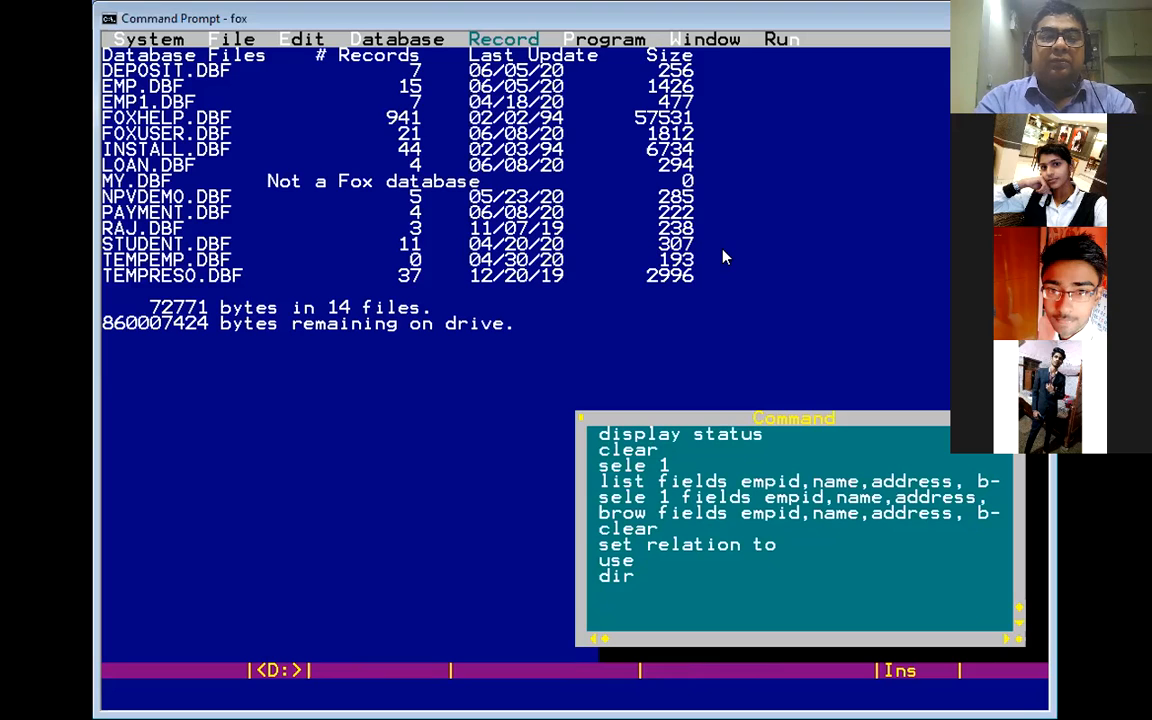
pyautogui.write('s')
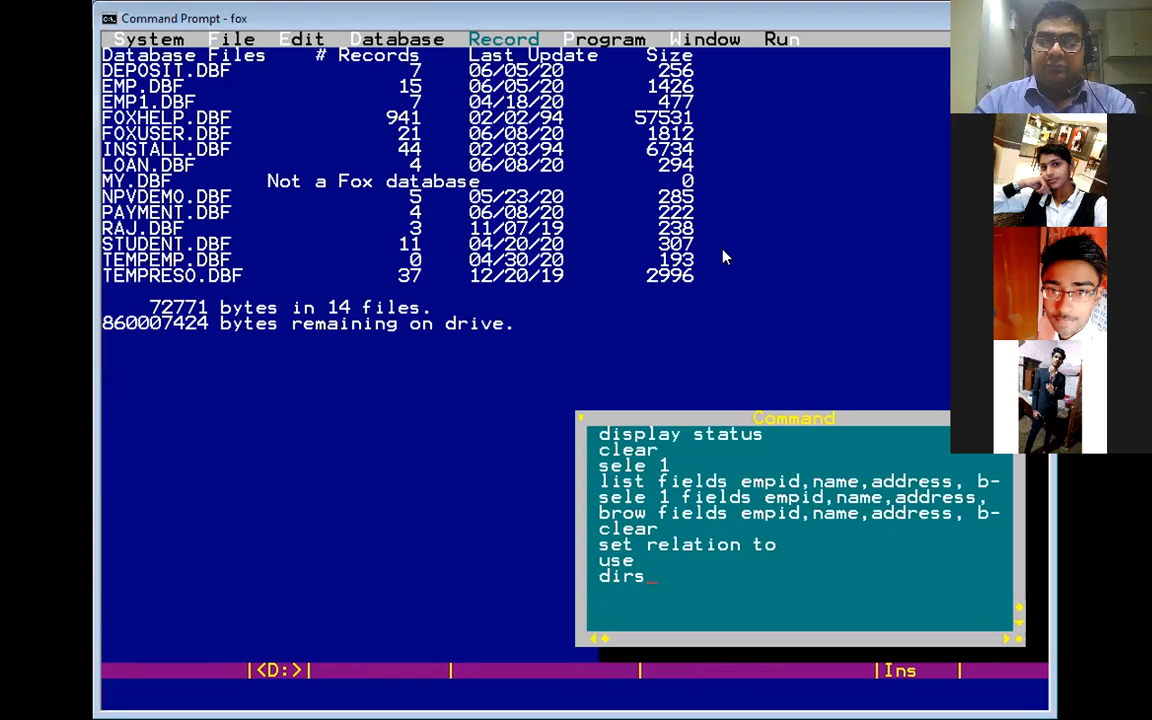
pyautogui.press('BackSpace')
pyautogui.press('BackSpace')
pyautogui.press('Return')
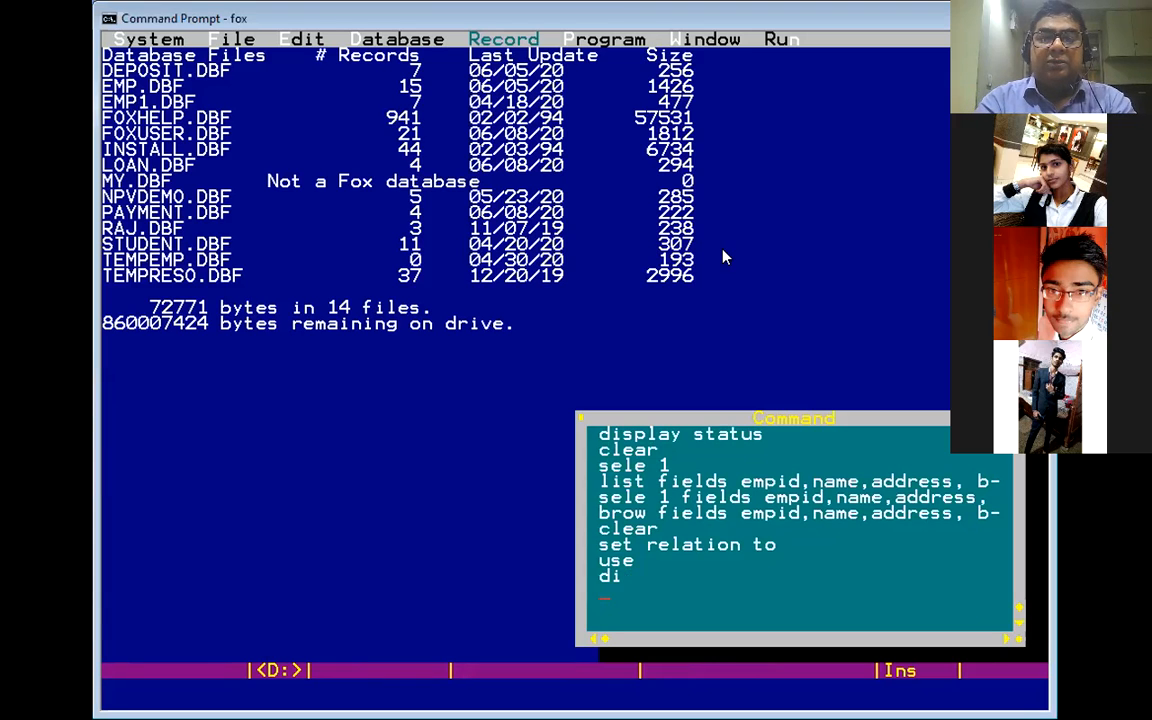
# Run select 1 and use emp to open the emp table in work area 1
pyautogui.write('select')
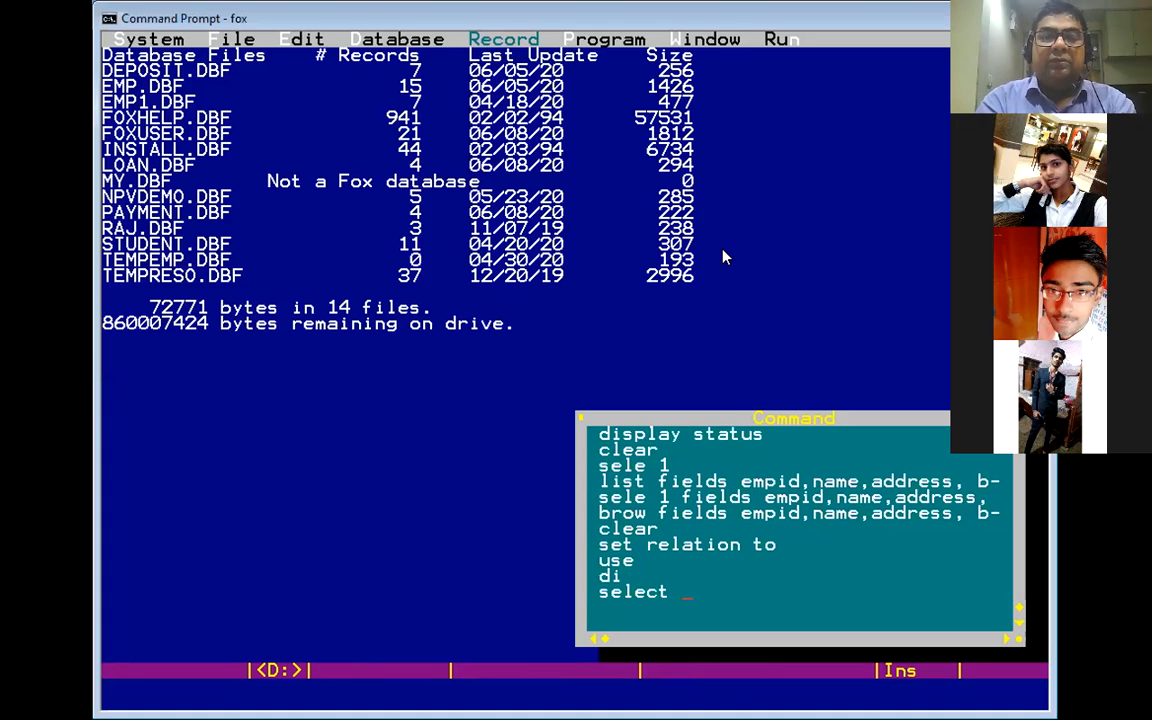
pyautogui.write(' 1')
pyautogui.press('Return')
pyautogui.write('use u')
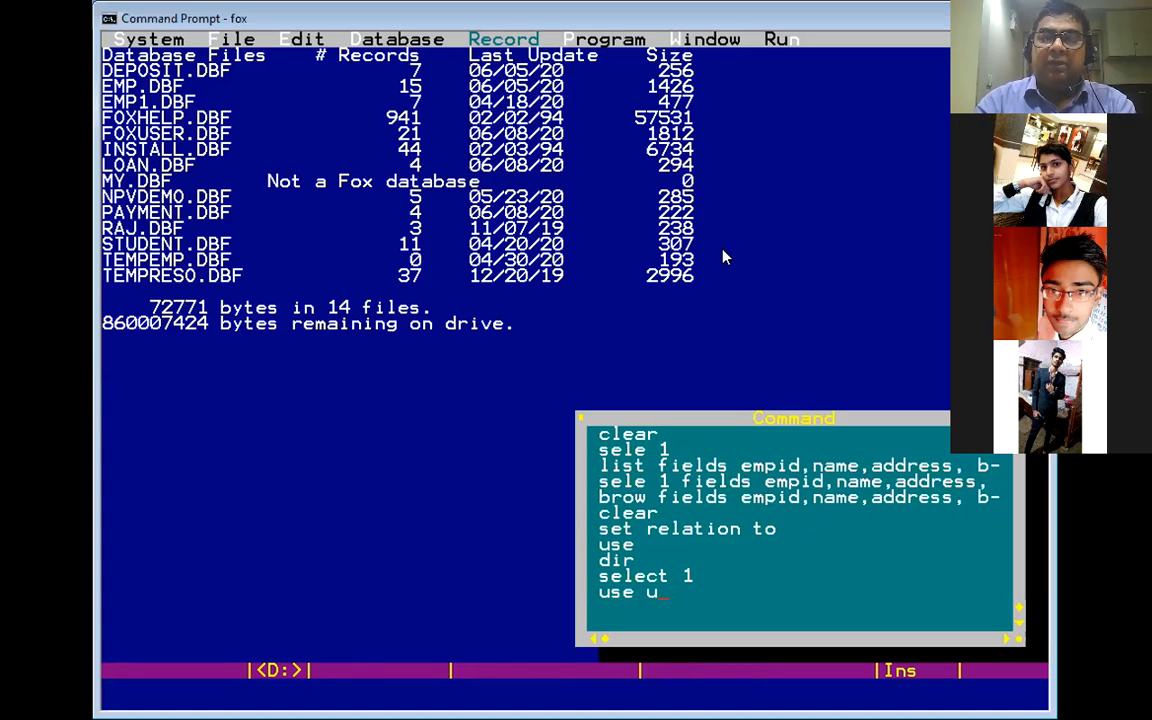
pyautogui.press('BackSpace')
pyautogui.write('emp')
pyautogui.press('Return')
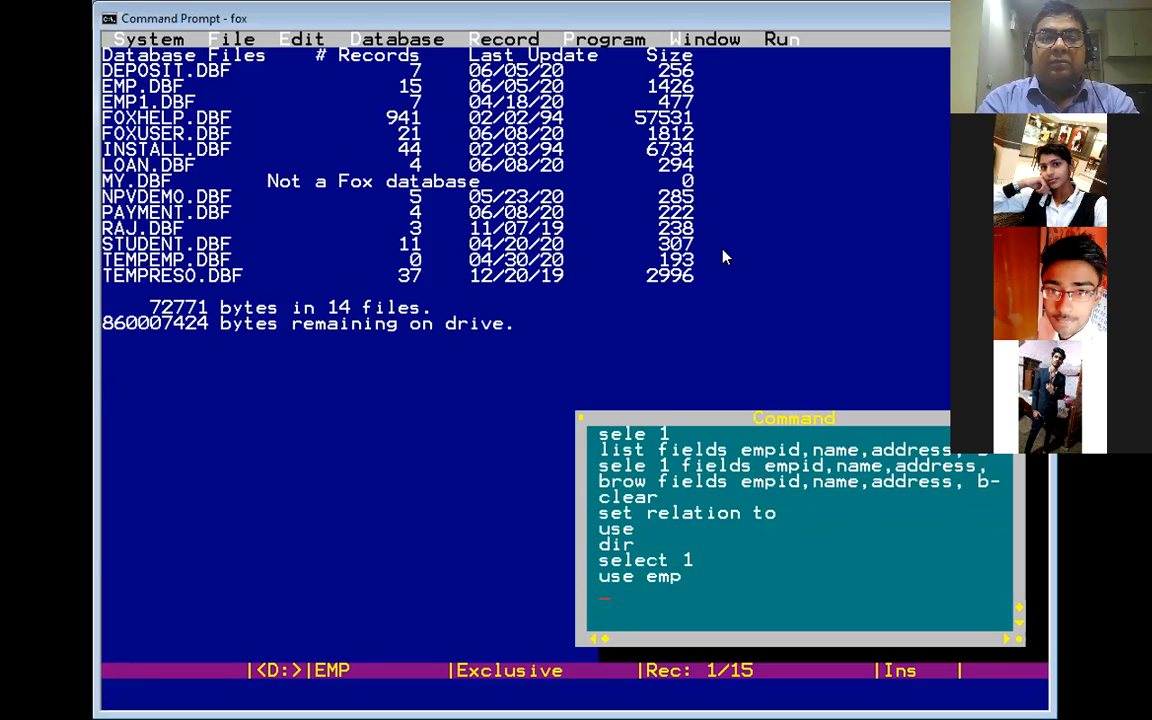
# Run select 2 and use loan to open the loan table in work area 2
pyautogui.write('select ')
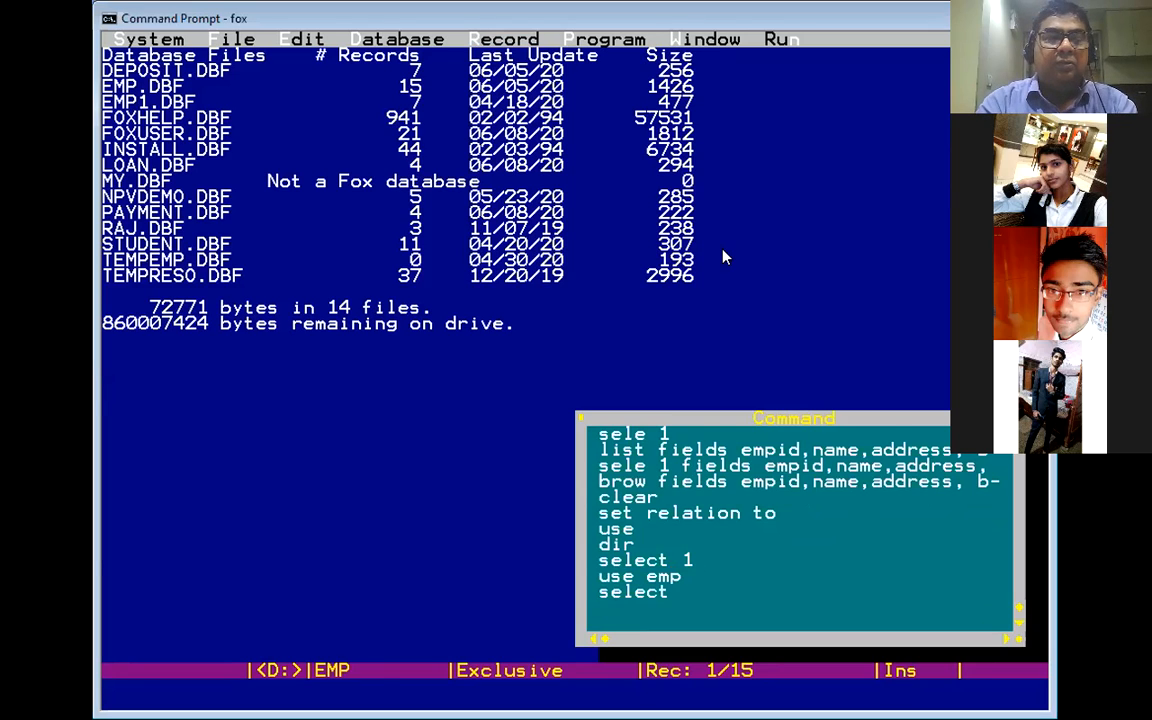
pyautogui.write('2')
pyautogui.press('Return')
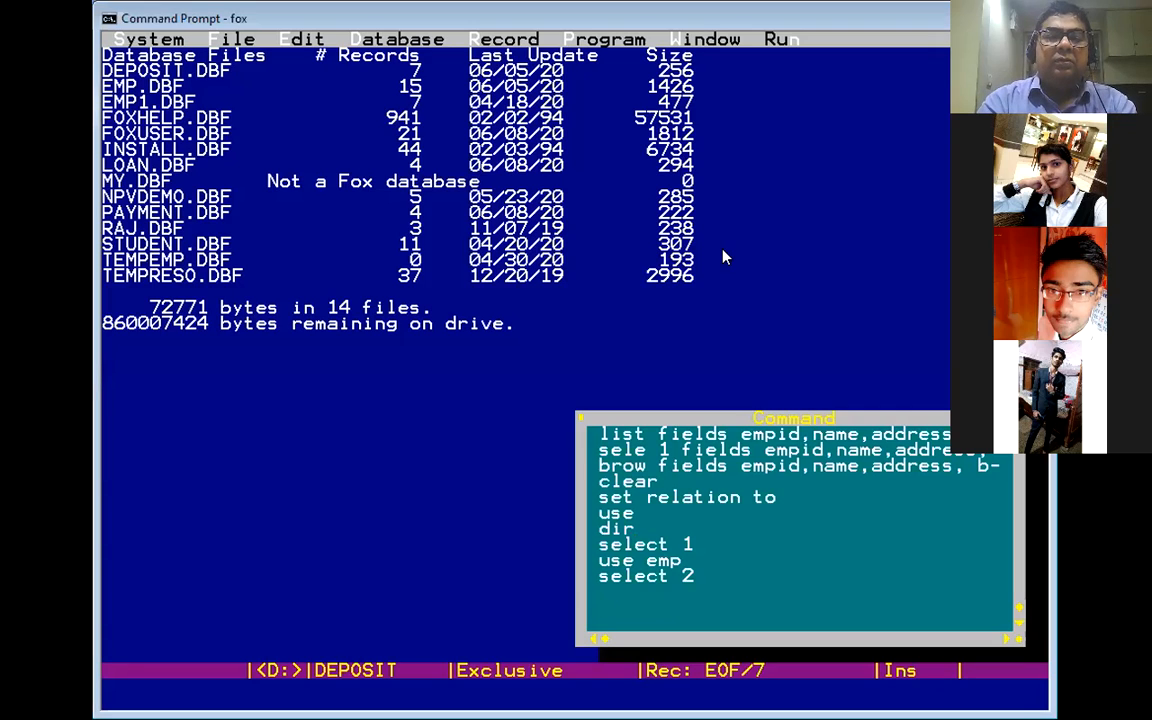
pyautogui.write('loan')
pyautogui.press('BackSpace')
pyautogui.press('BackSpace')
pyautogui.press('BackSpace')
pyautogui.press('BackSpace')
pyautogui.write('use loan')
pyautogui.press('Return')
# Index the loan table with index on empid tag empid, overwriting the existing tag
pyautogui.write('index on empid tag emp')
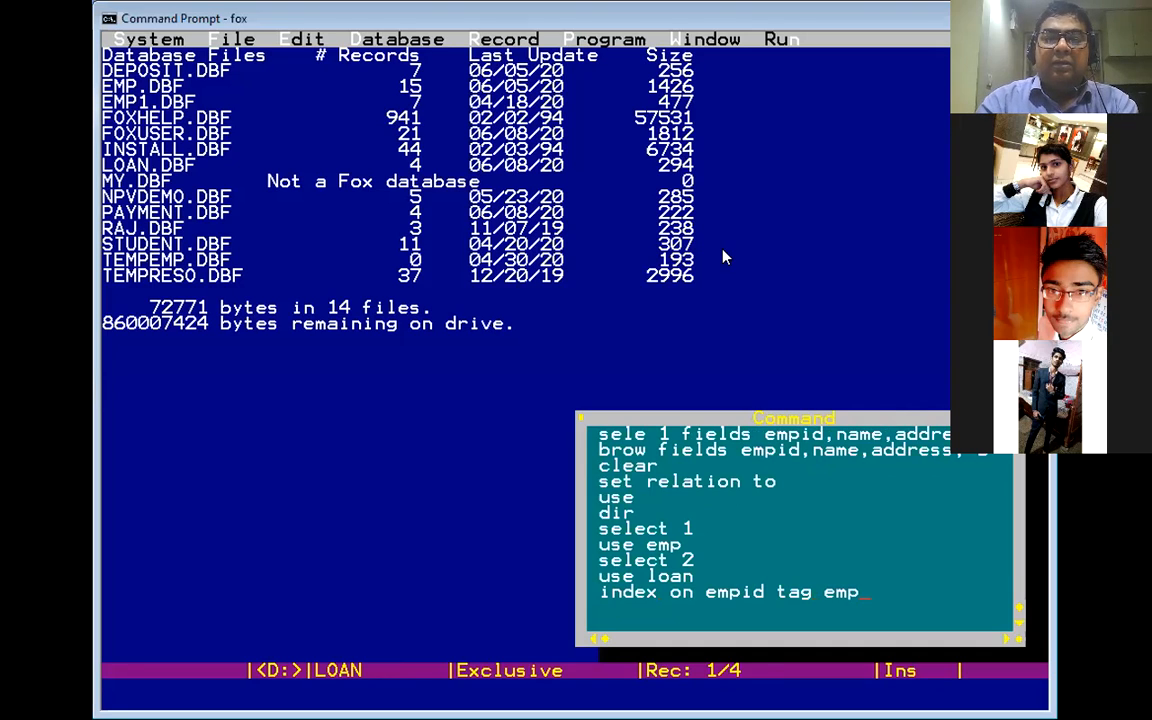
pyautogui.write('id')
pyautogui.press('Return')
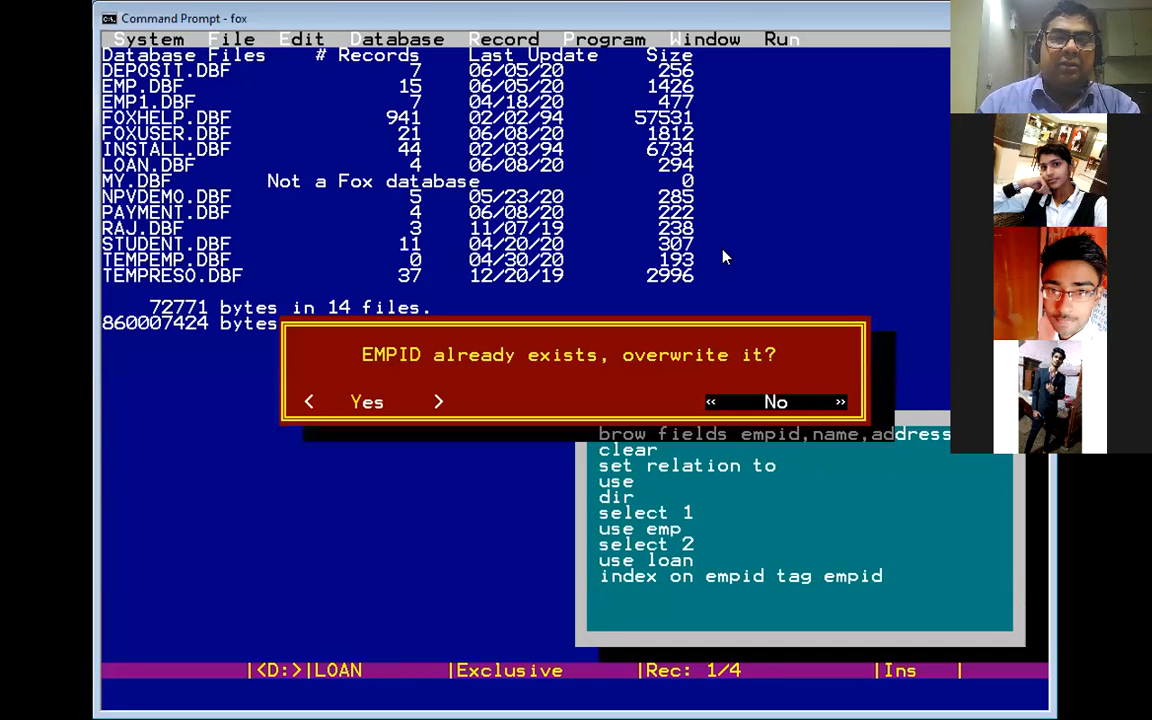
pyautogui.press('y')
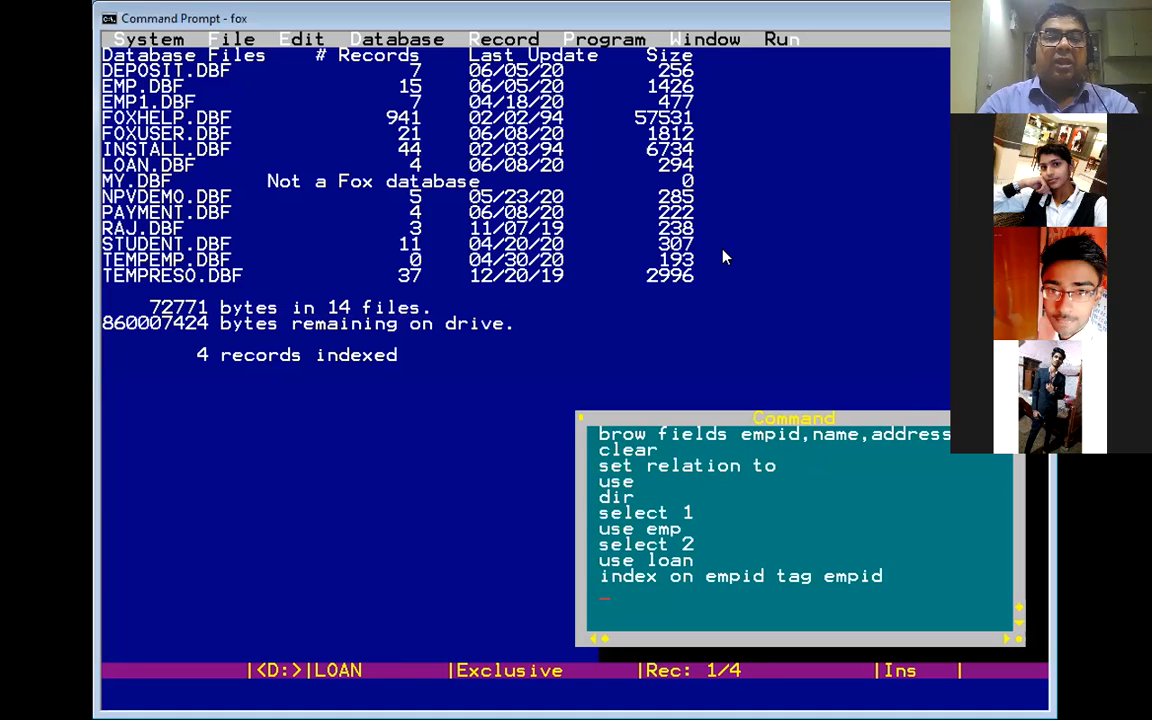
# Return to work area 1 and run set relation to empid into loan to link emp with loan
pyautogui.write('select 1')
pyautogui.press('Return')
pyautogui.write('set relation to empid in')
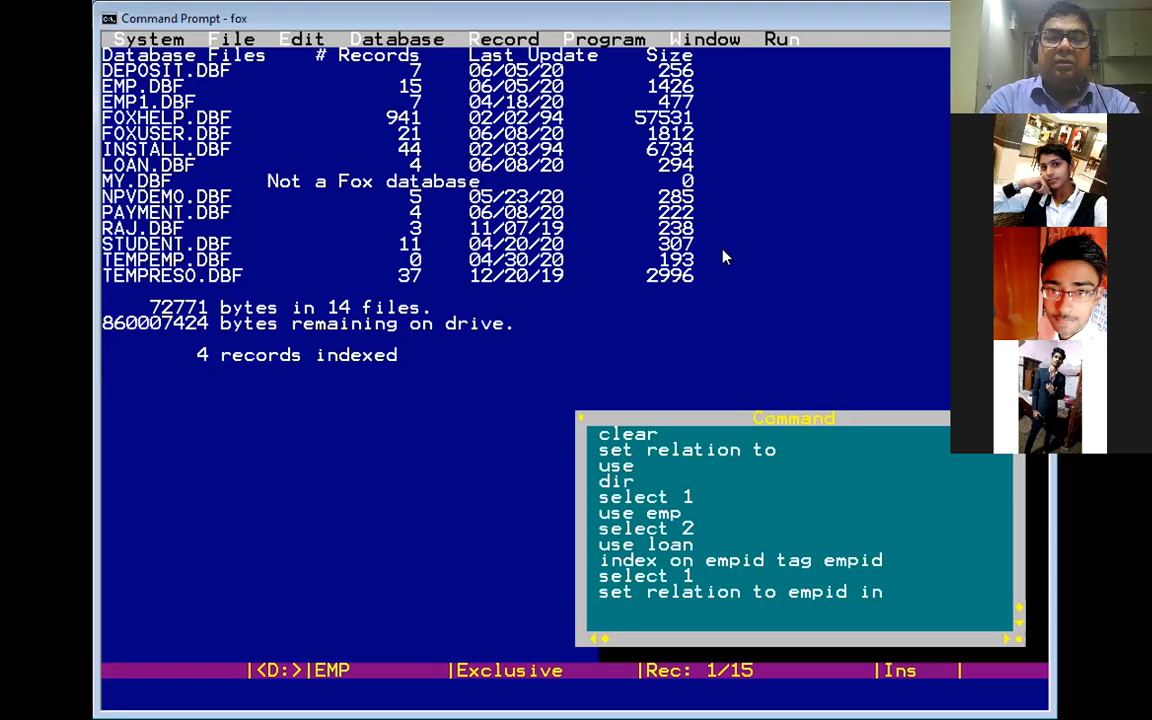
pyautogui.press('BackSpace')
pyautogui.write('nto loa')
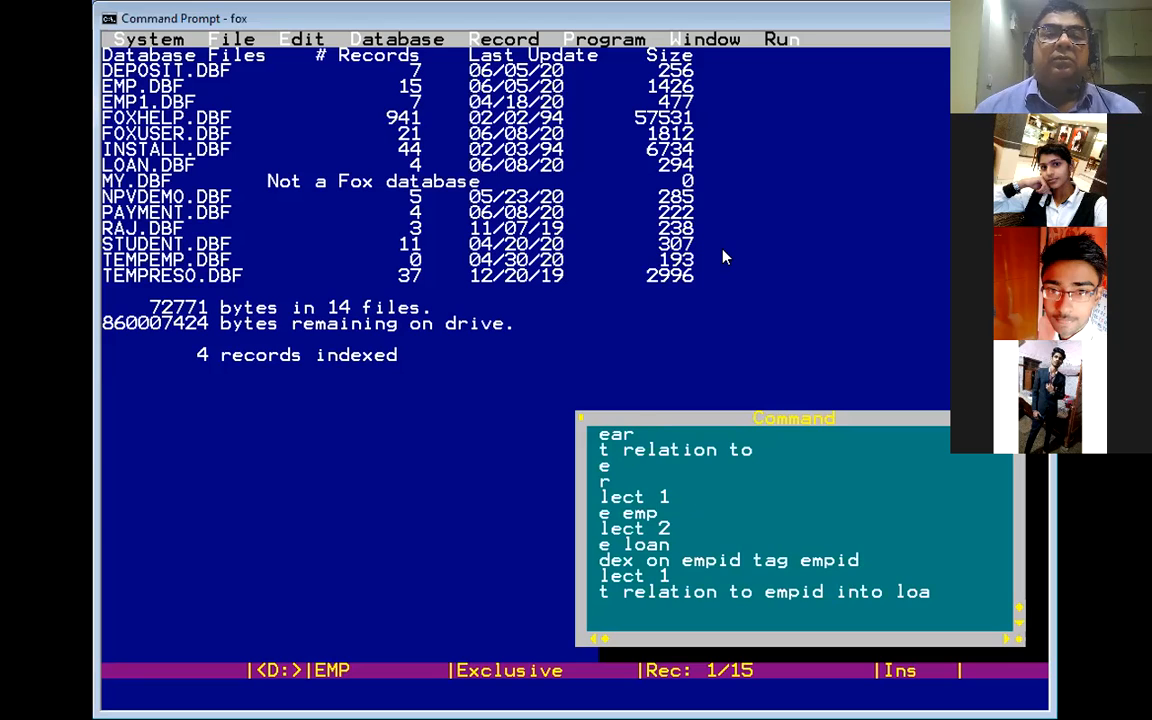
pyautogui.write('n')
pyautogui.press('Return')
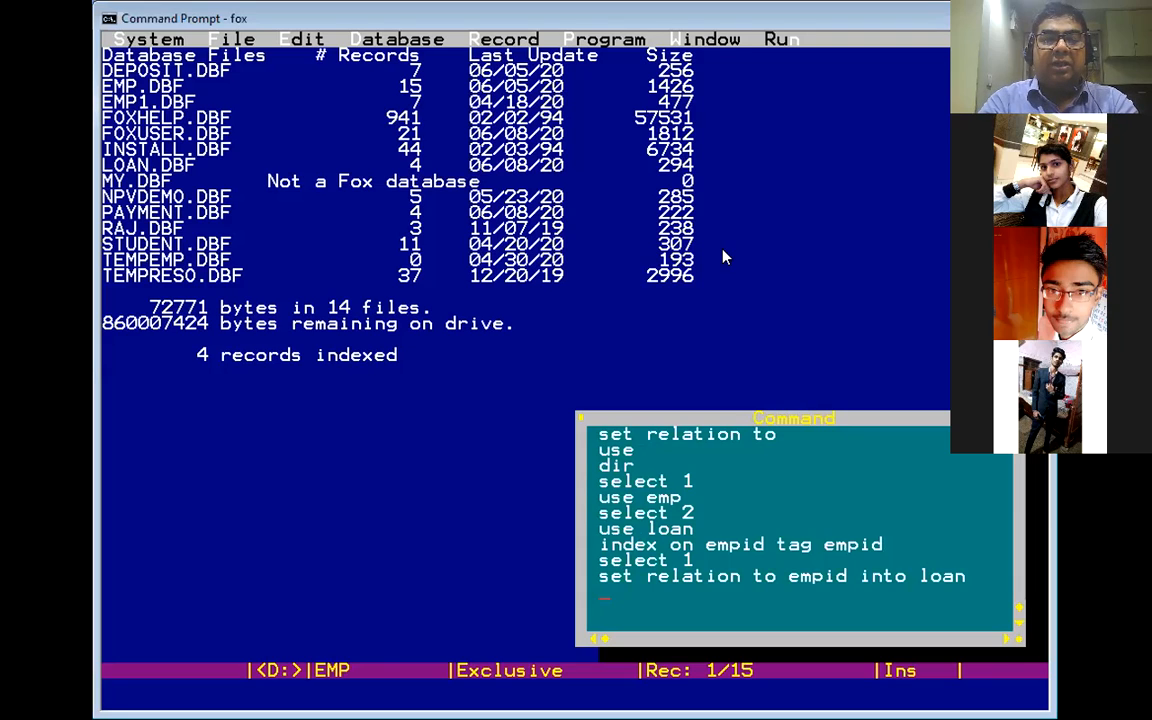
# Run select 3 and use payment to open the payment table in work area 3
pyautogui.write('sele')
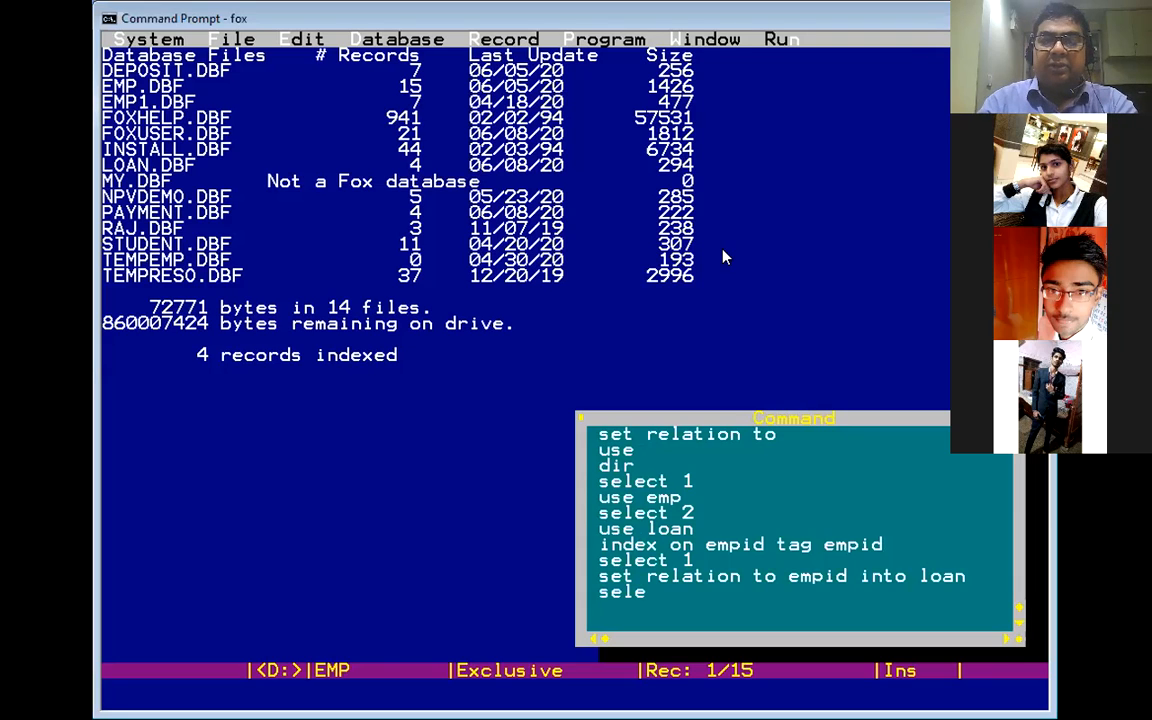
pyautogui.write('t 3')
pyautogui.press('Return')
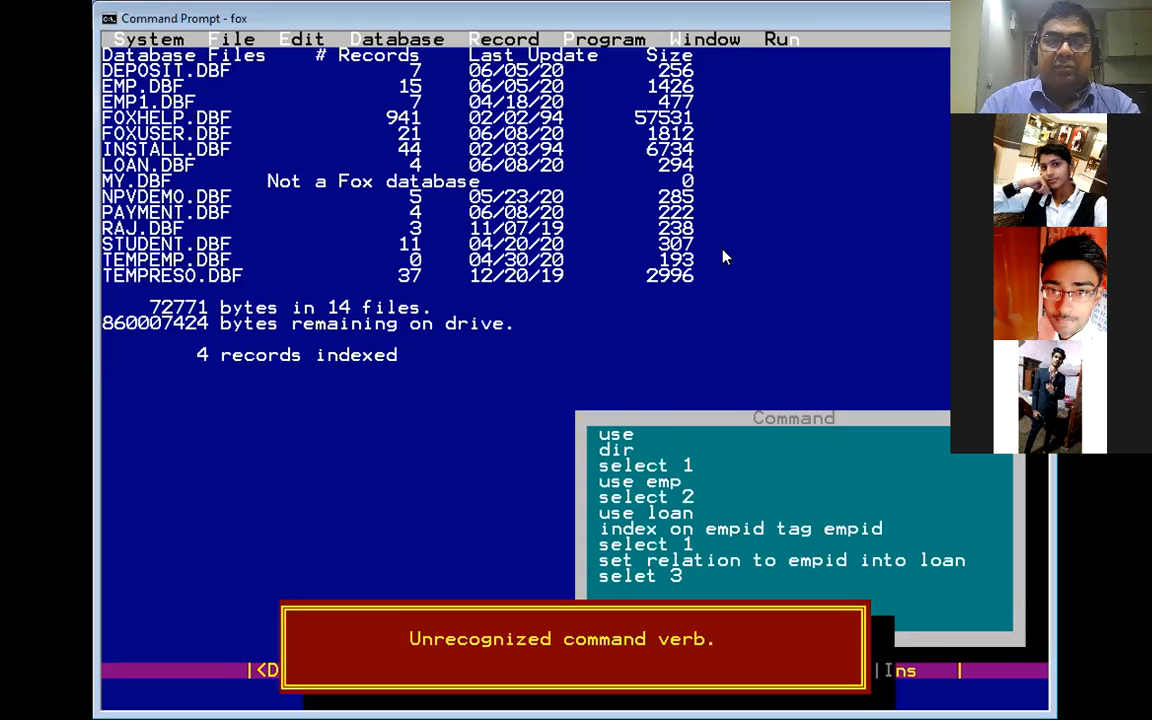
pyautogui.press('Escape')
pyautogui.write('c')
pyautogui.press('Return')
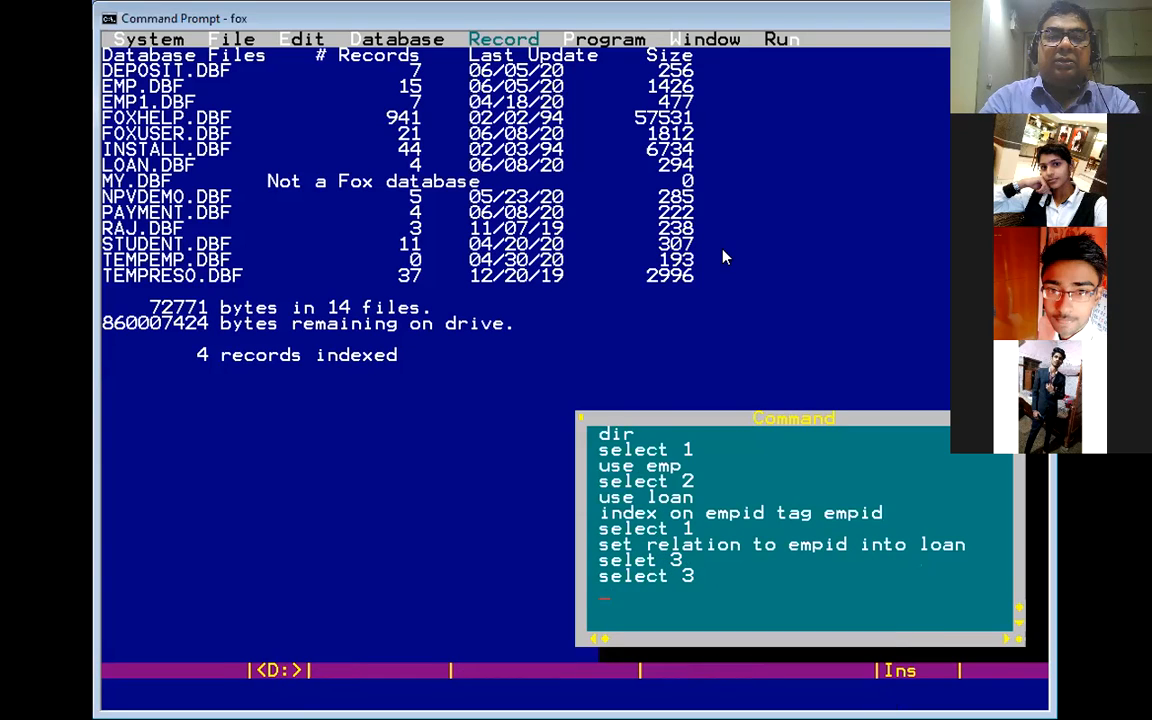
pyautogui.write('use')
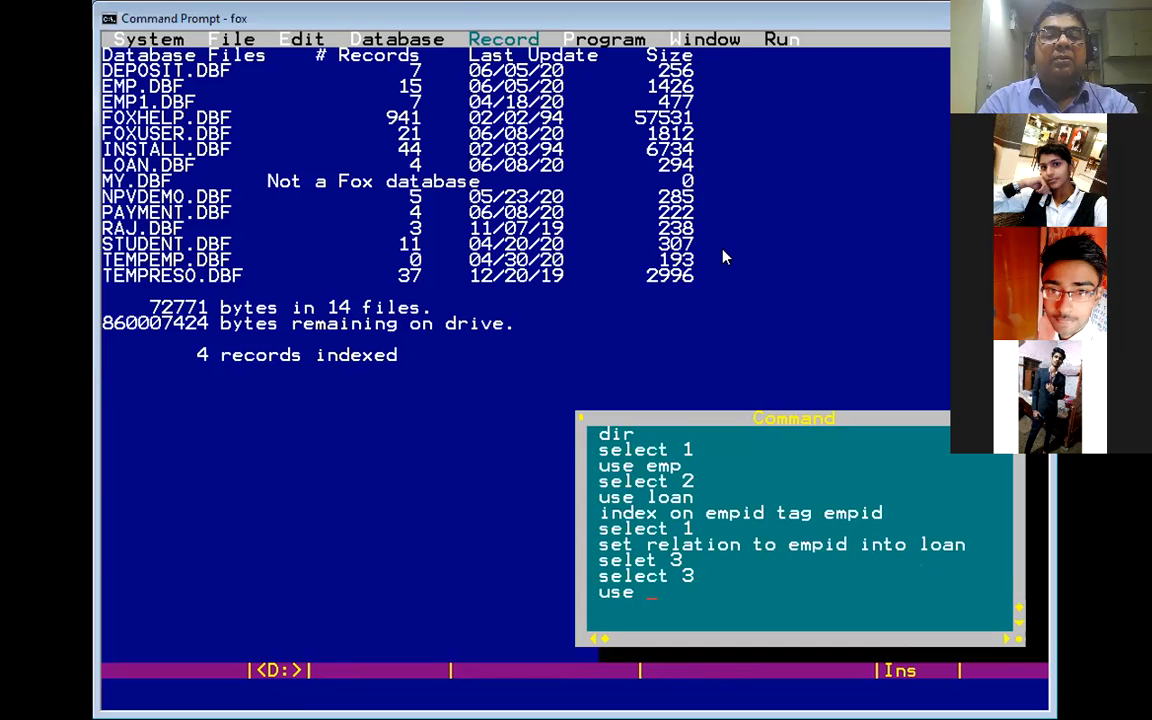
pyautogui.write('payment')
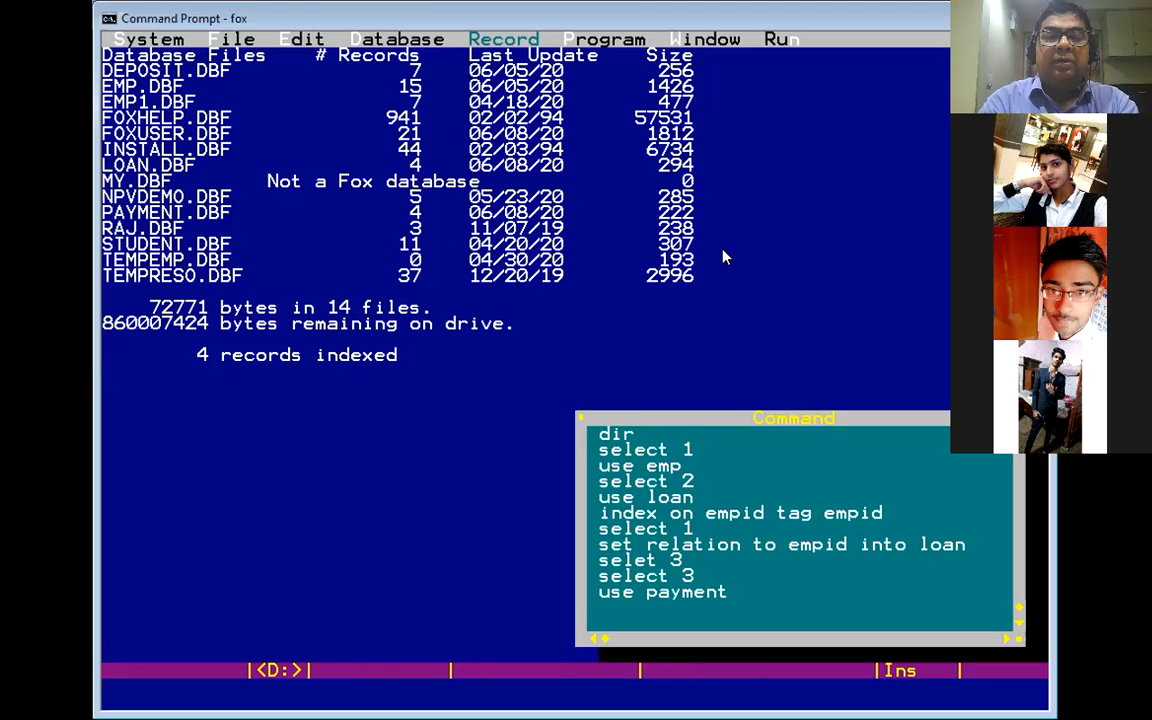
pyautogui.press('Return')
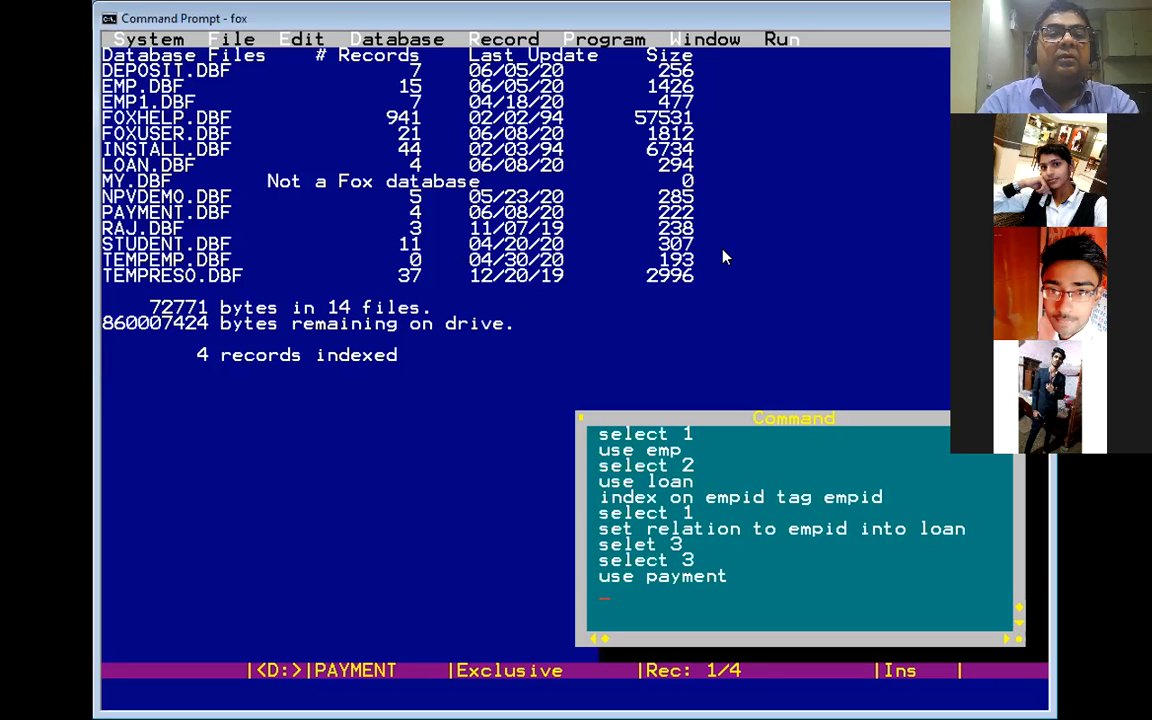
# Run list to examine the fields and records of the payment table
pyautogui.write('list')
pyautogui.press('Return')
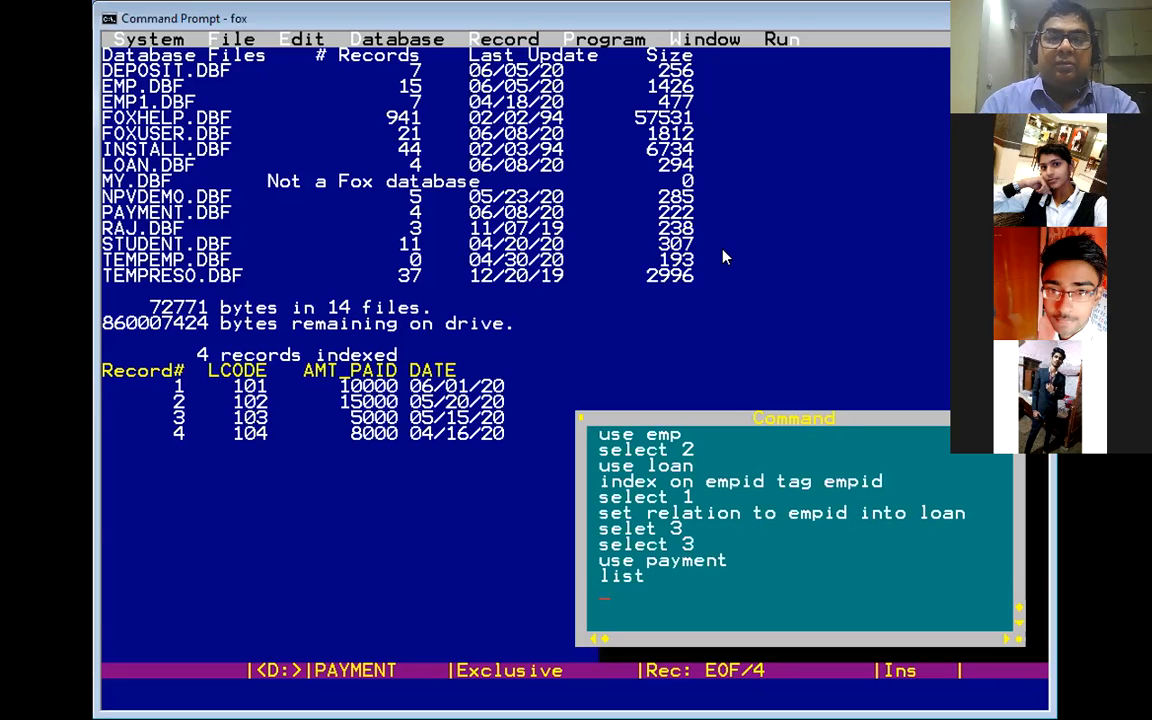
pyautogui.press('Return')
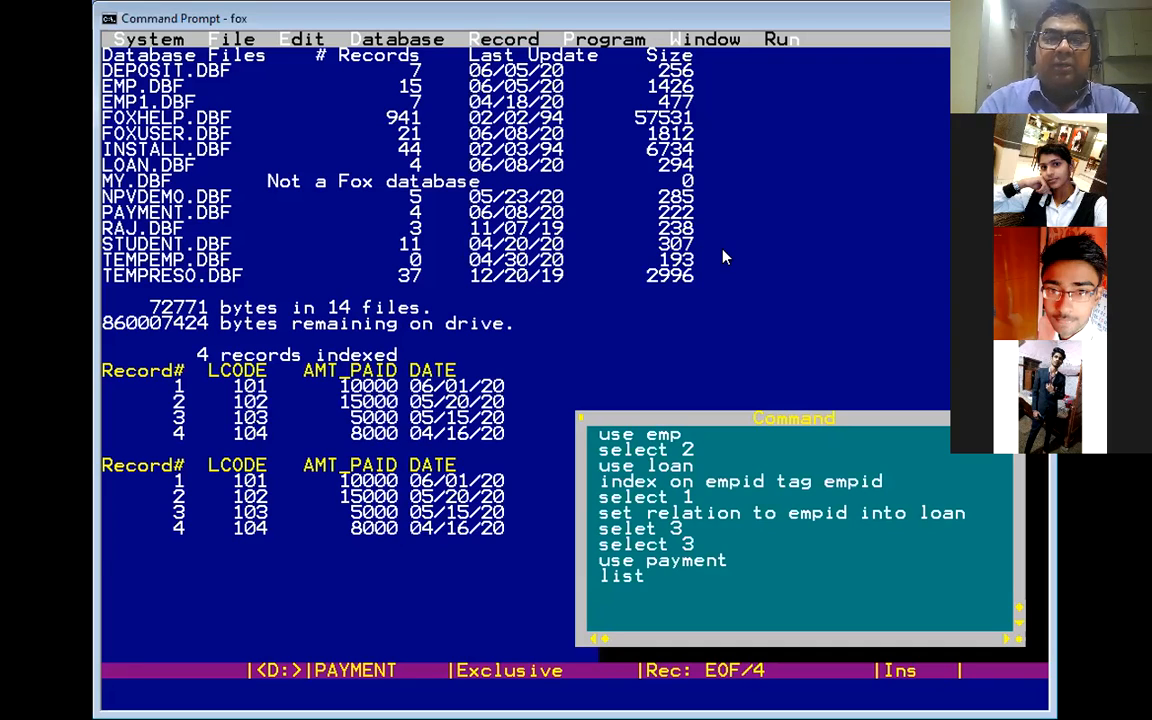
pyautogui.press('Return')
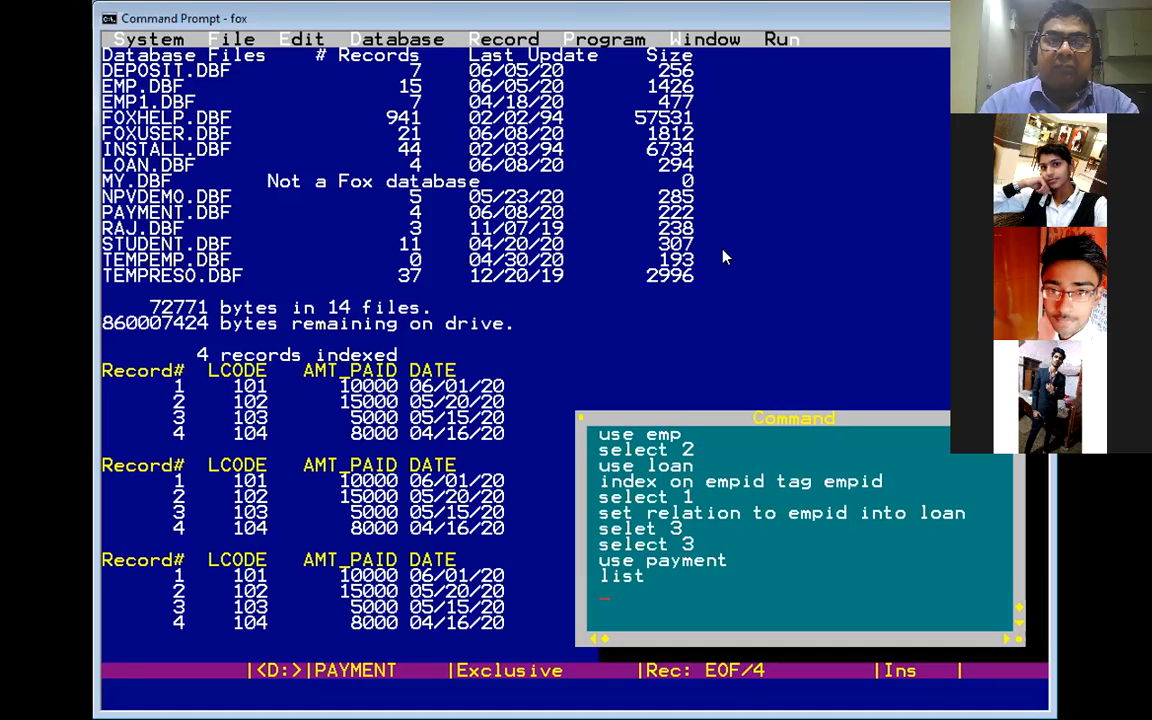
# Run use payment again to reopen the payment table in work area 3
pyautogui.press('Up')
pyautogui.press('Up')
pyautogui.press('Return')
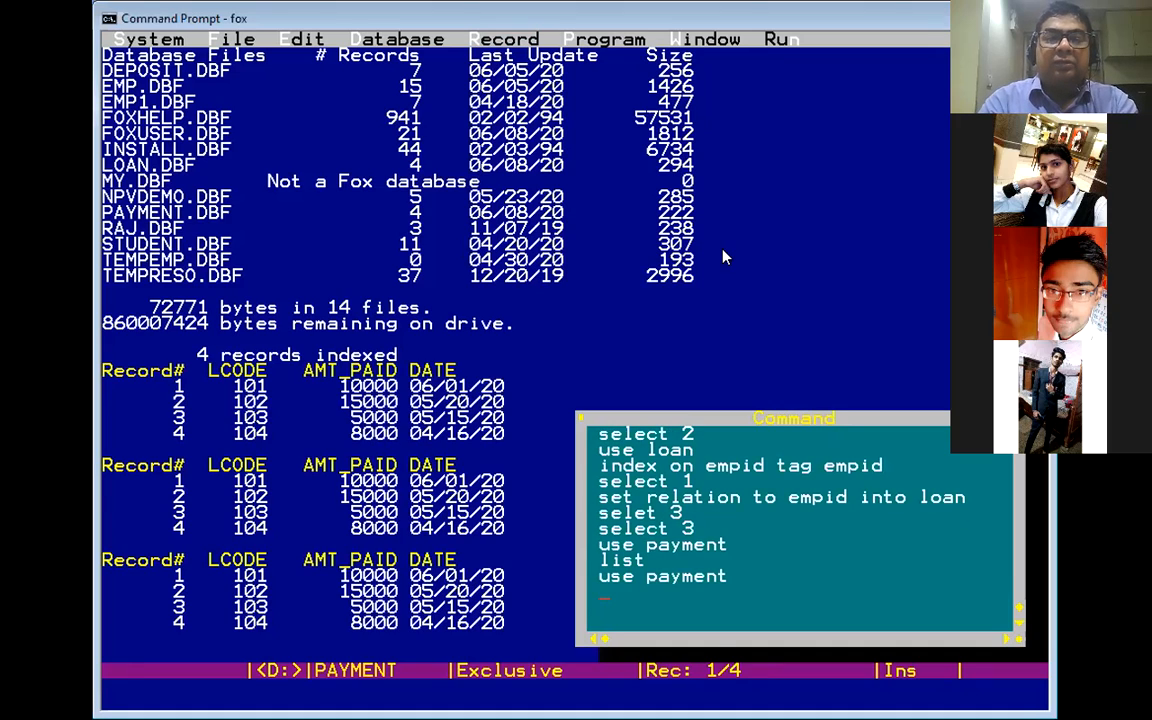
pyautogui.write('indexo o')
pyautogui.press('BackSpace')
pyautogui.press('BackSpace')
pyautogui.press('BackSpace')
pyautogui.write('on')
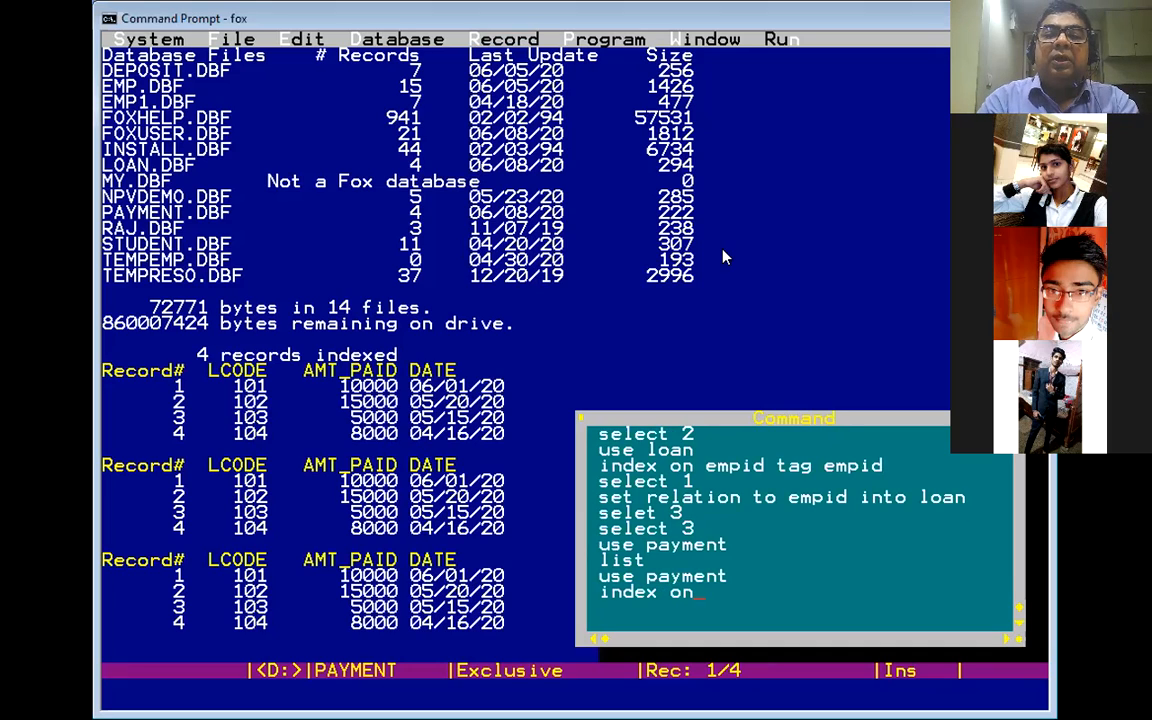
pyautogui.write(' lcode into')
pyautogui.press('BackSpace')
pyautogui.press('BackSpace')
pyautogui.press('BackSpace')
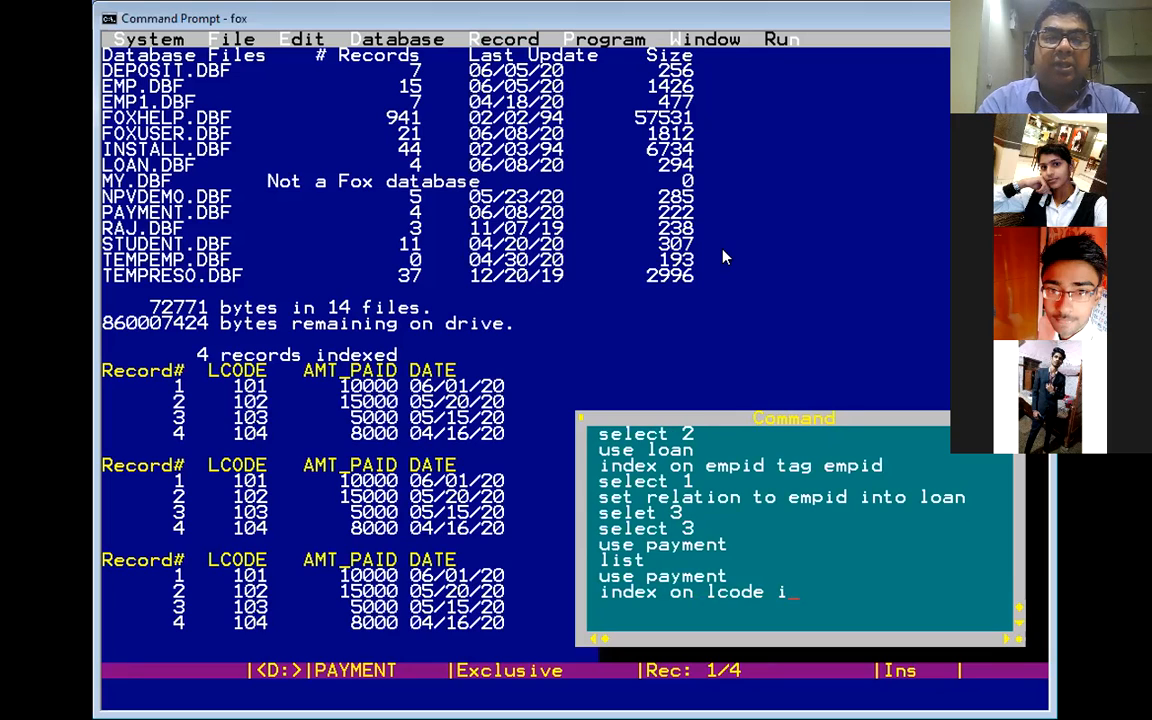
pyautogui.press('BackSpace')
pyautogui.press('BackSpace')
pyautogui.press('BackSpace')
pyautogui.press('BackSpace')
pyautogui.press('BackSpace')
pyautogui.press('BackSpace')
pyautogui.press('BackSpace')
pyautogui.press('BackSpace')
pyautogui.press('BackSpace')
pyautogui.press('BackSpace')
pyautogui.press('BackSpace')
pyautogui.press('BackSpace')
pyautogui.press('BackSpace')
pyautogui.press('BackSpace')
pyautogui.press('BackSpace')
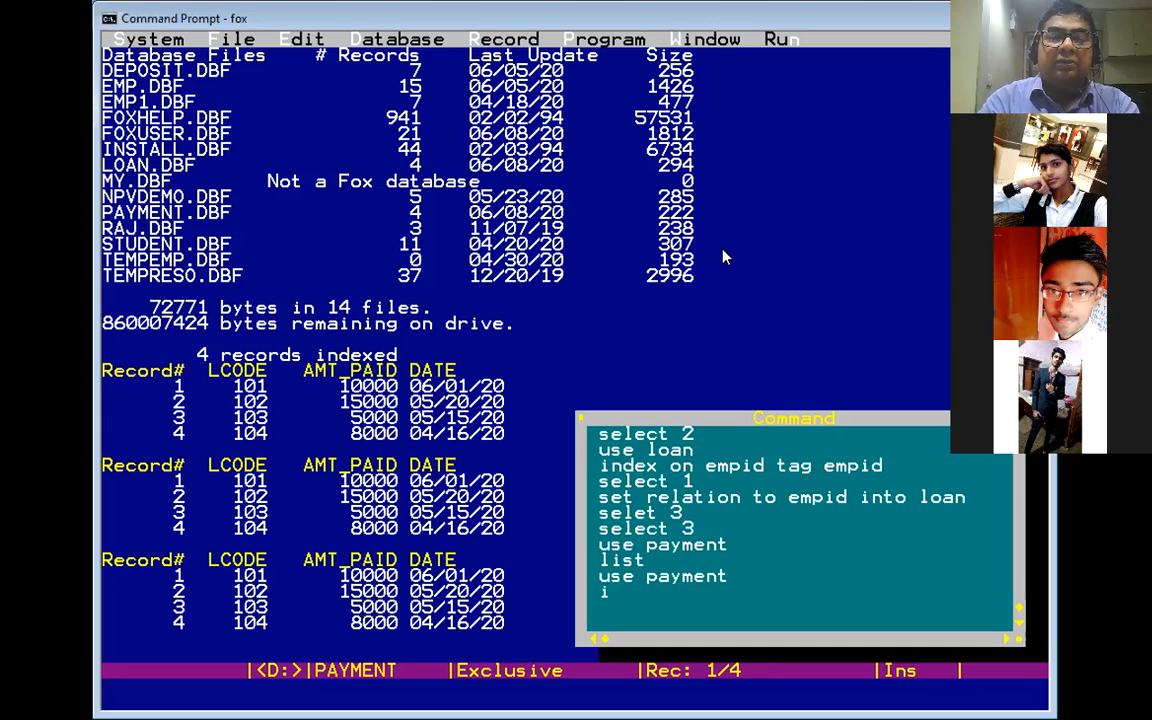
# Try to index the payment table by running index to lcode tag lcode
pyautogui.write('ndex')
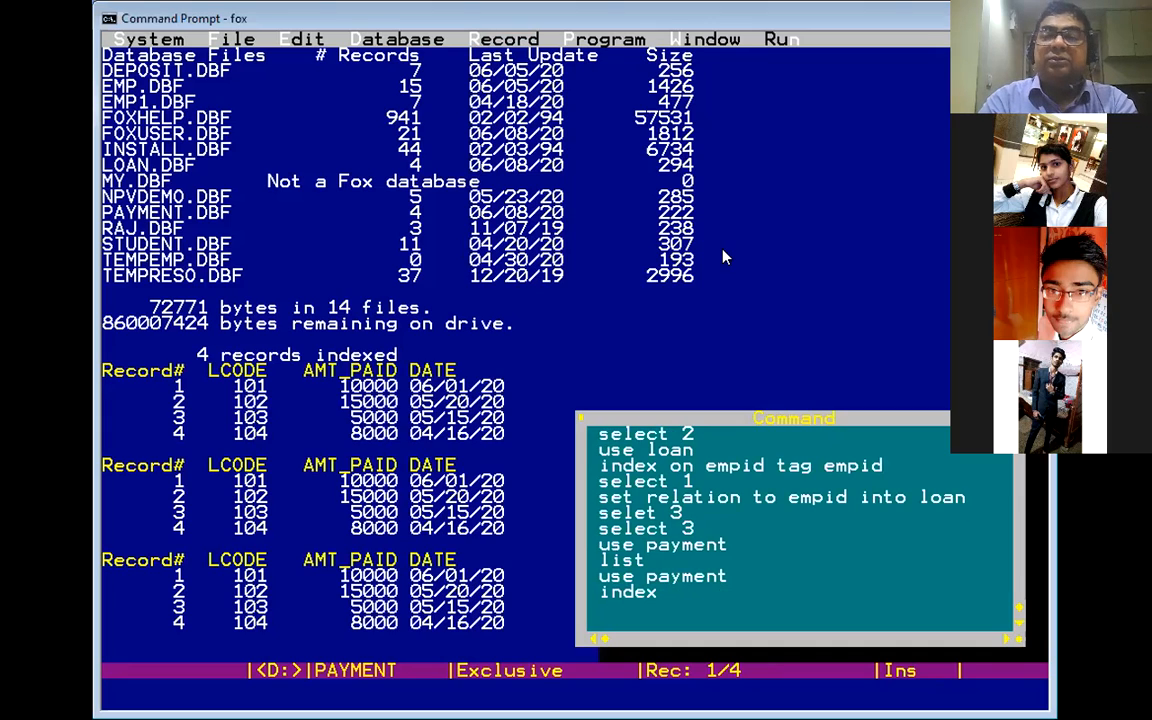
pyautogui.write(' to')
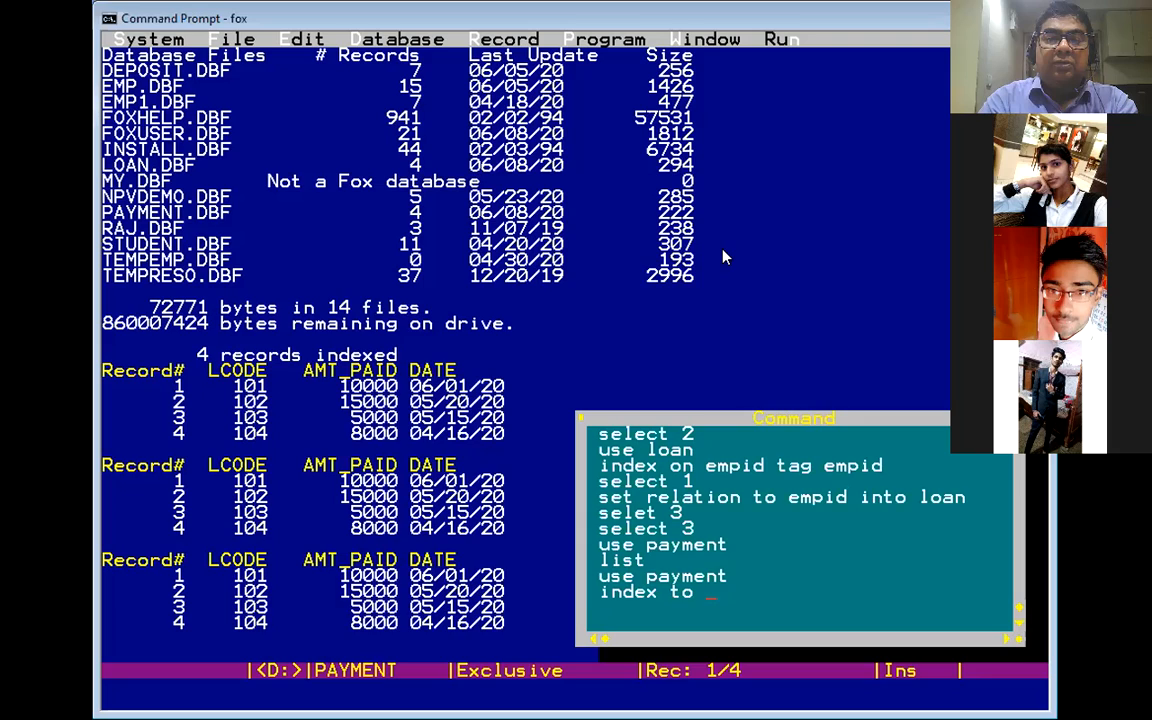
pyautogui.write(' lo')
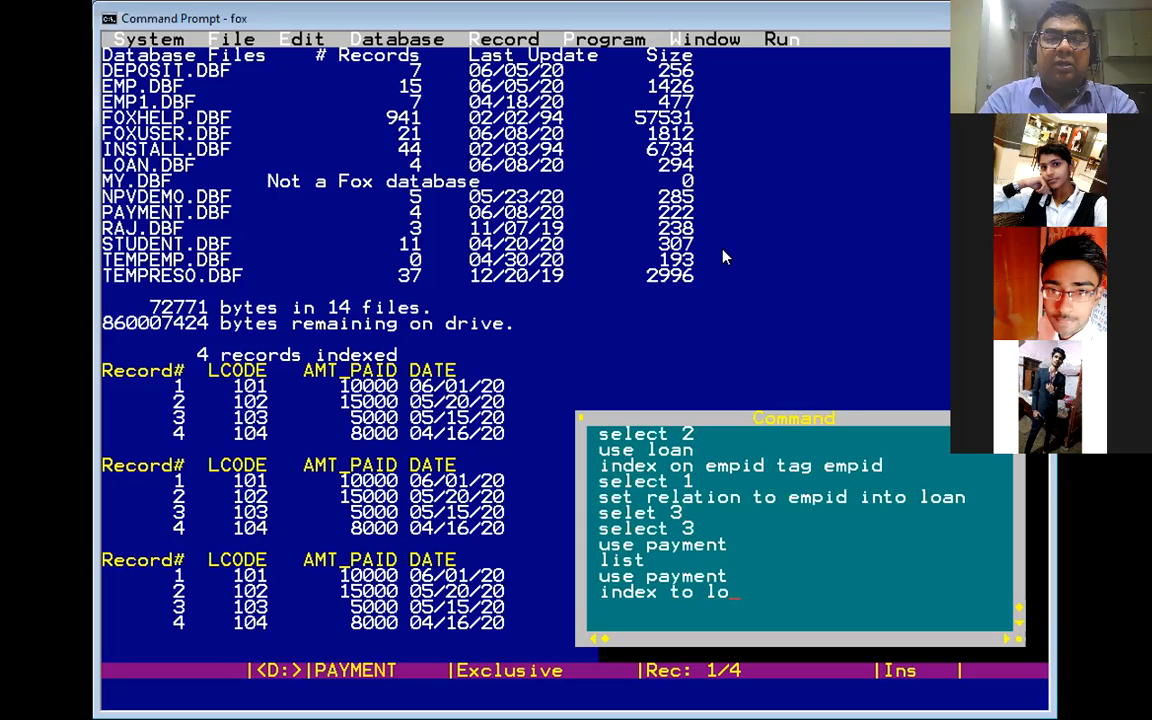
pyautogui.press('BackSpace')
pyautogui.write('code tag lcod')
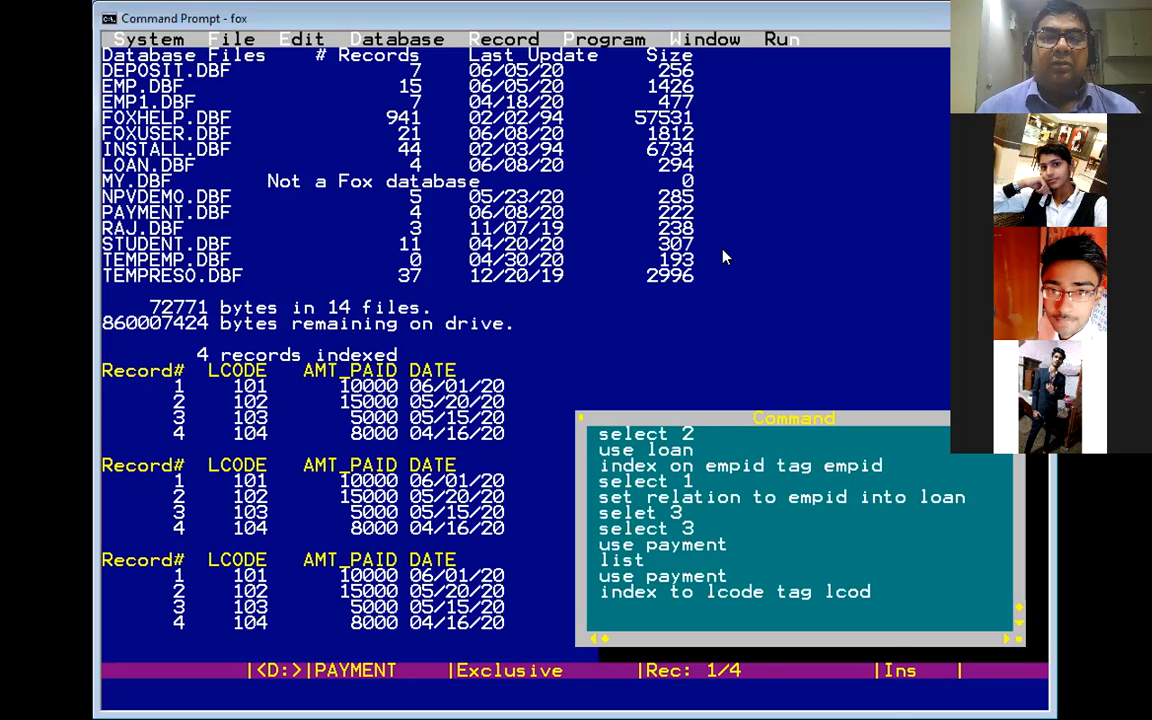
pyautogui.write('e')
pyautogui.press('Return')
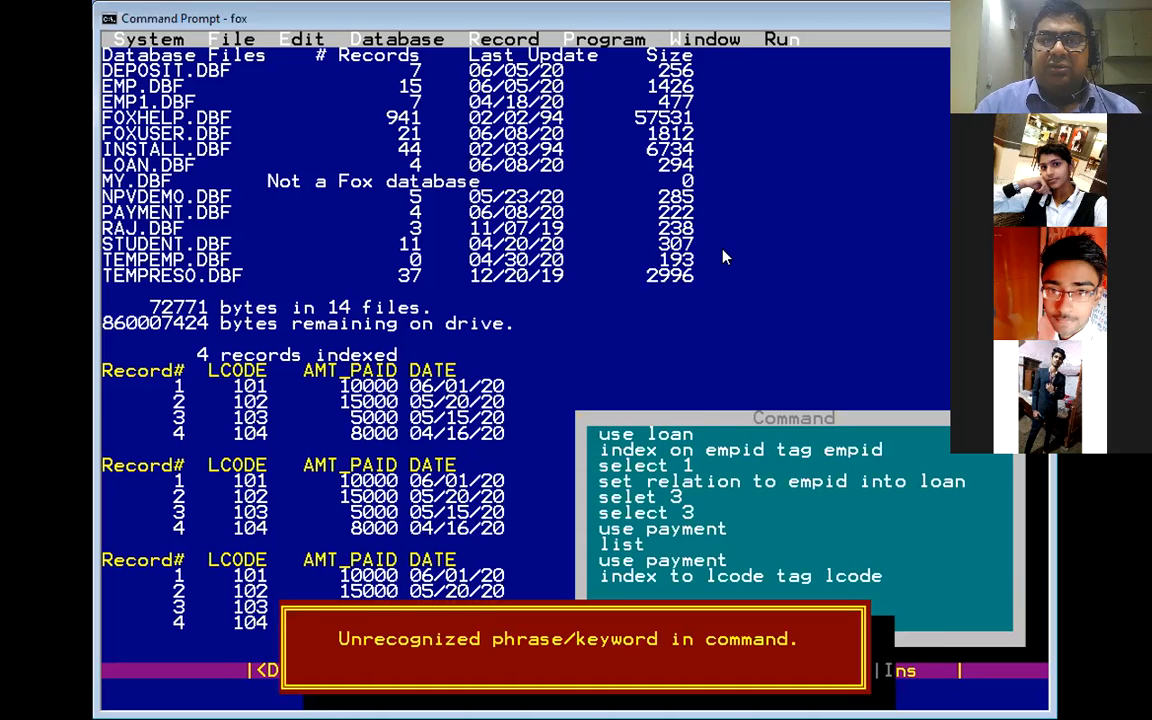
pyautogui.press('Escape')
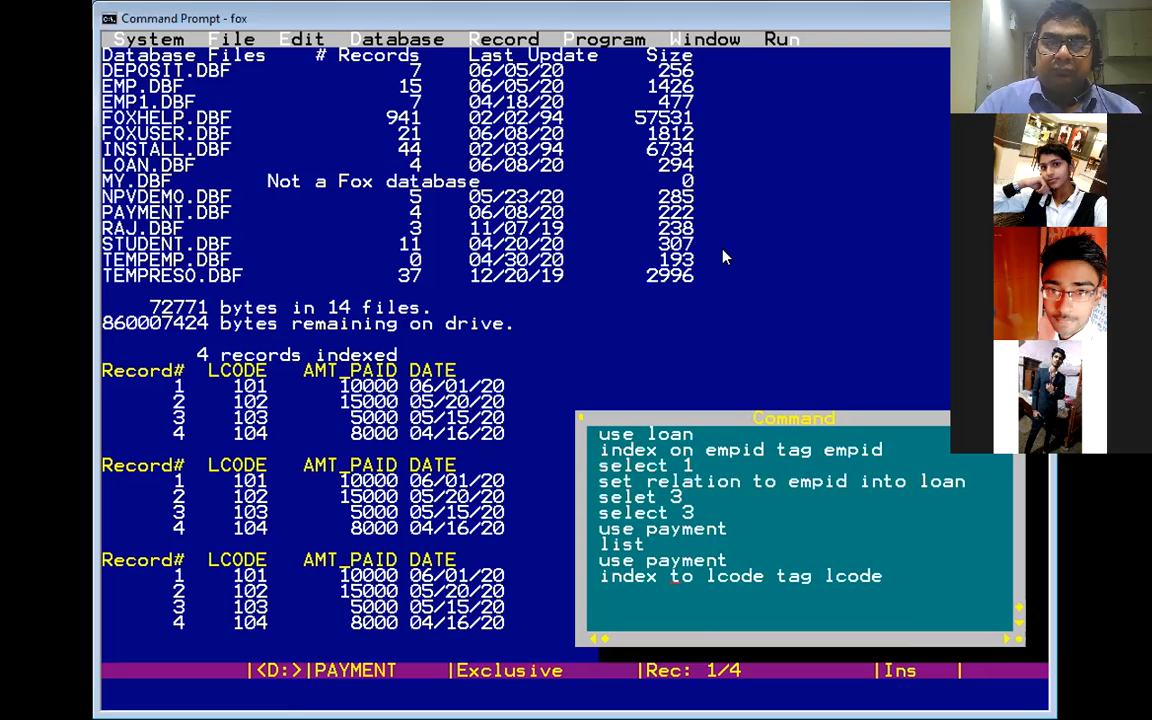
# Correct the command to index on lcode tag lcode and run it, overwriting the existing LCODE tag
pyautogui.press('BackSpace')
pyautogui.press('BackSpace')
pyautogui.write('o')
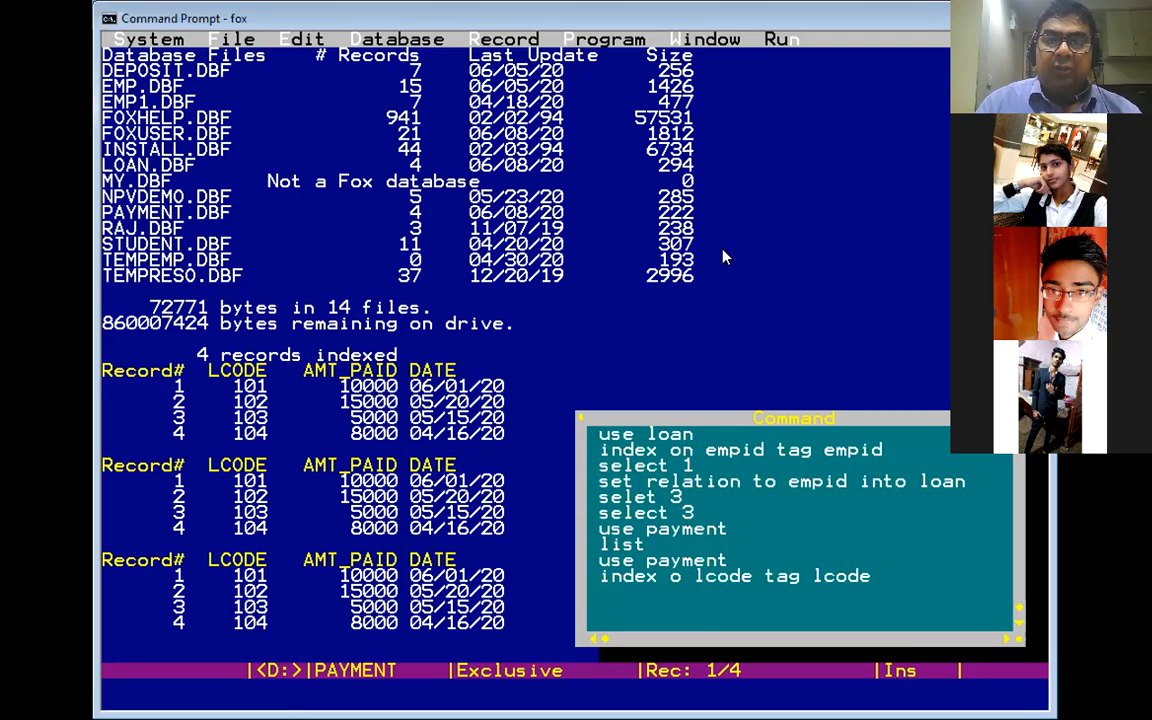
pyautogui.write('n')
pyautogui.press('Return')
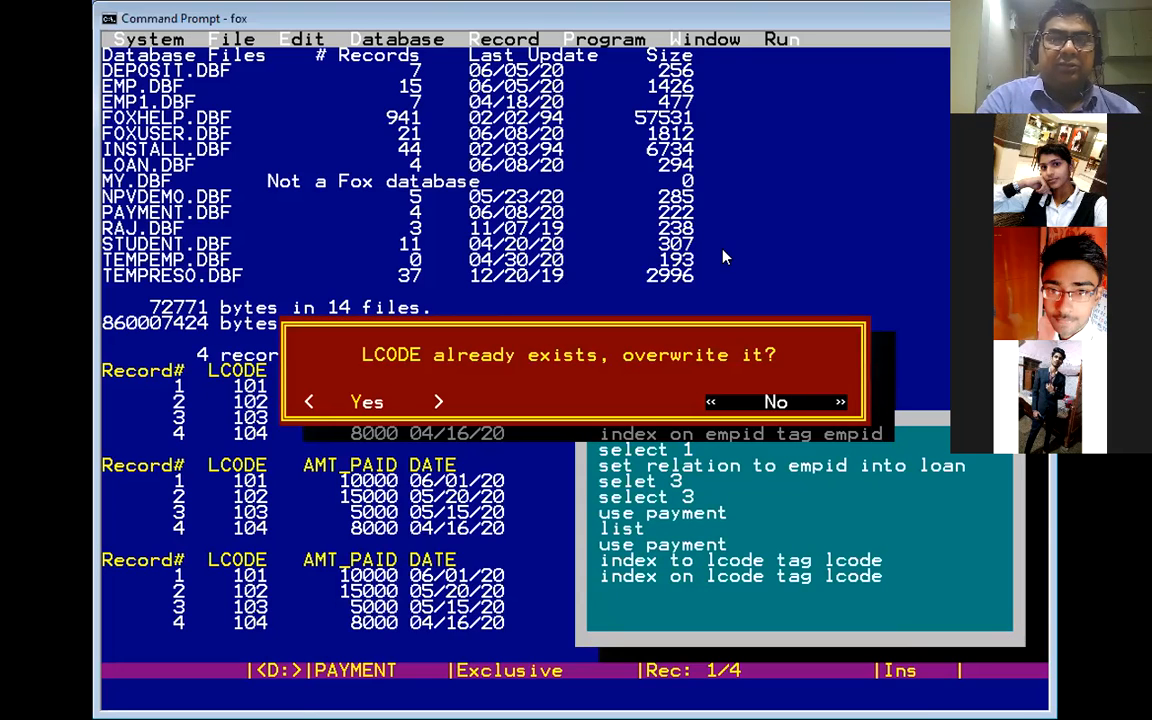
pyautogui.press('y')
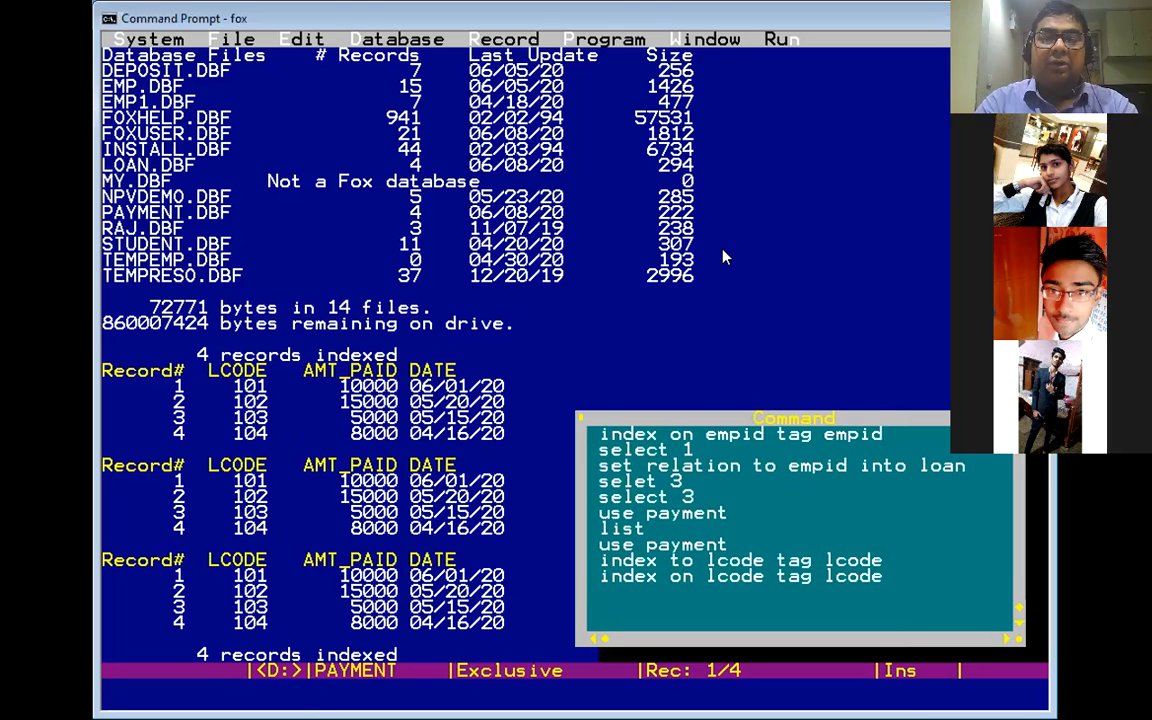
# Run select 2 and set relation to lcode into payment to link the loan table with payment
pyautogui.write('s')
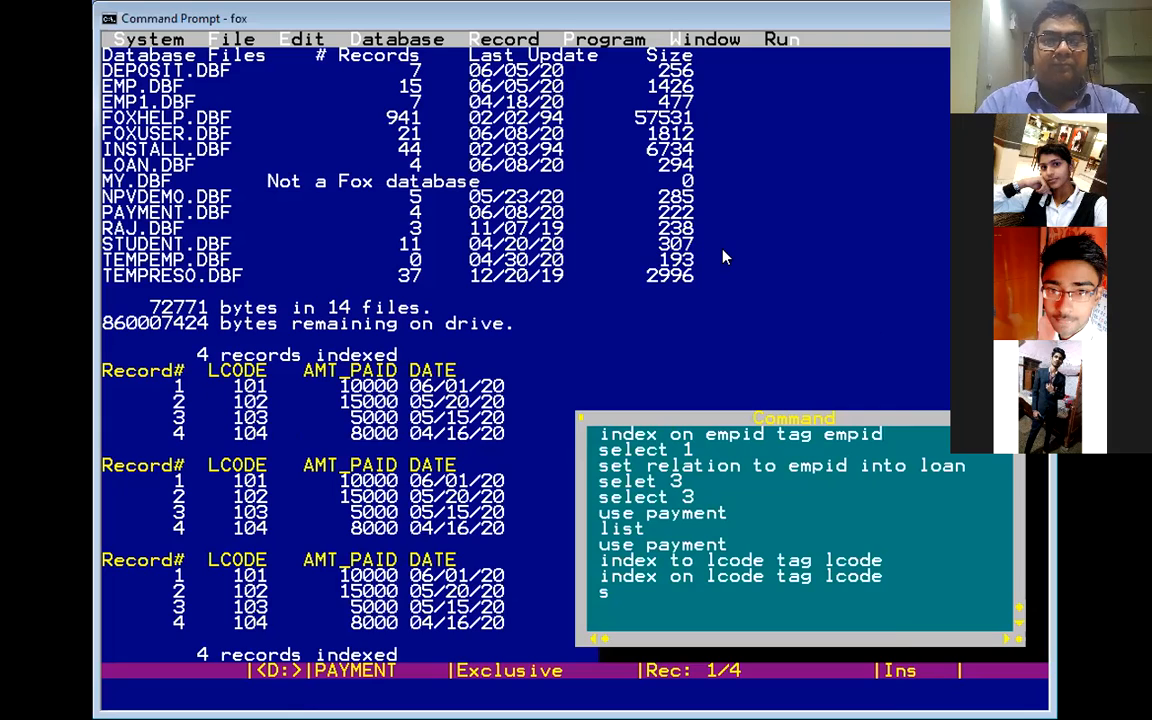
pyautogui.write('elect 2')
pyautogui.press('Return')
pyautogui.write('set rel')
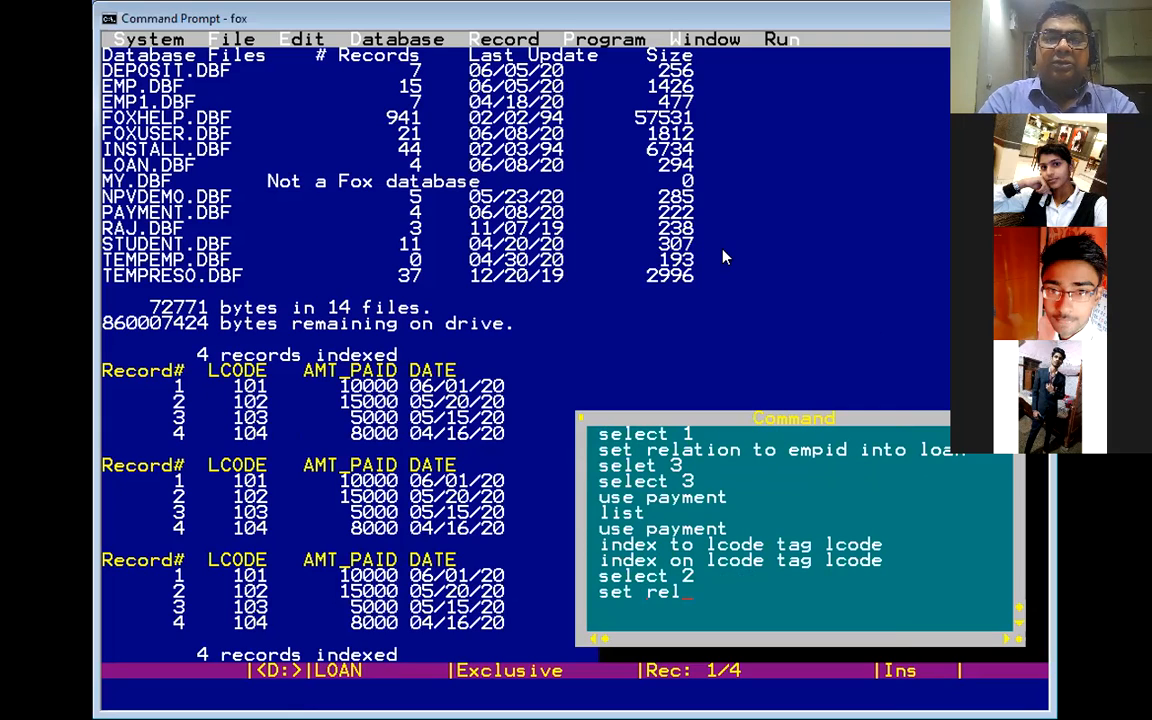
pyautogui.write('ation to l')
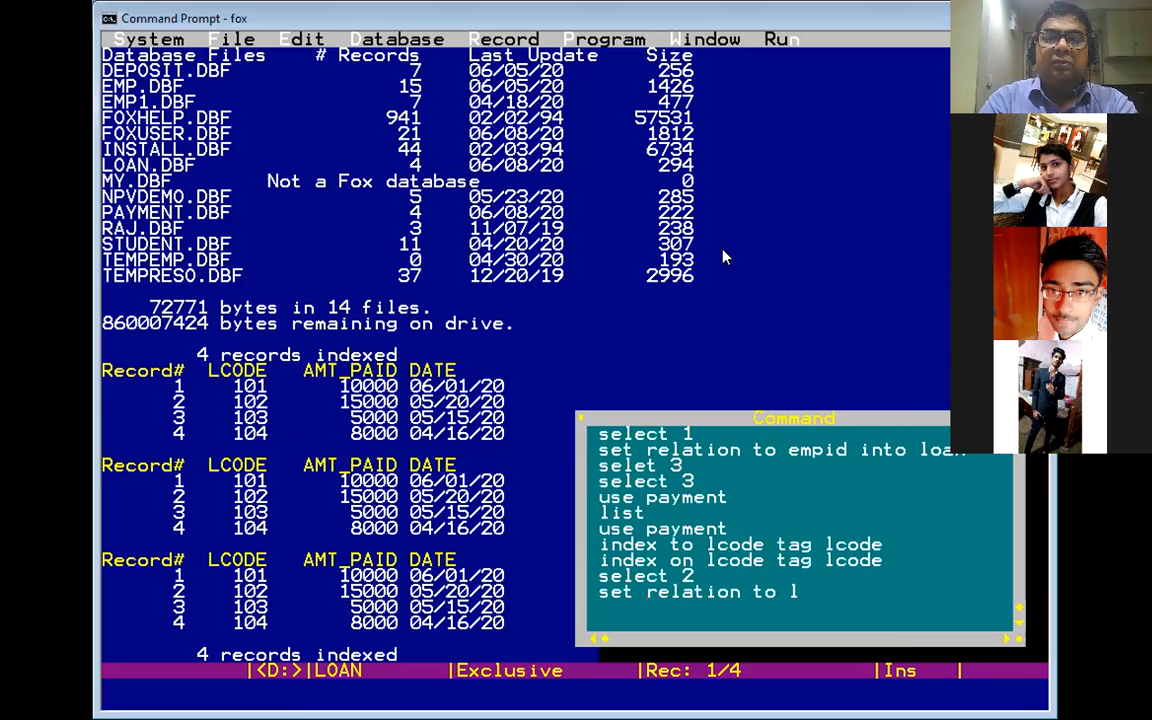
pyautogui.write('code into ')
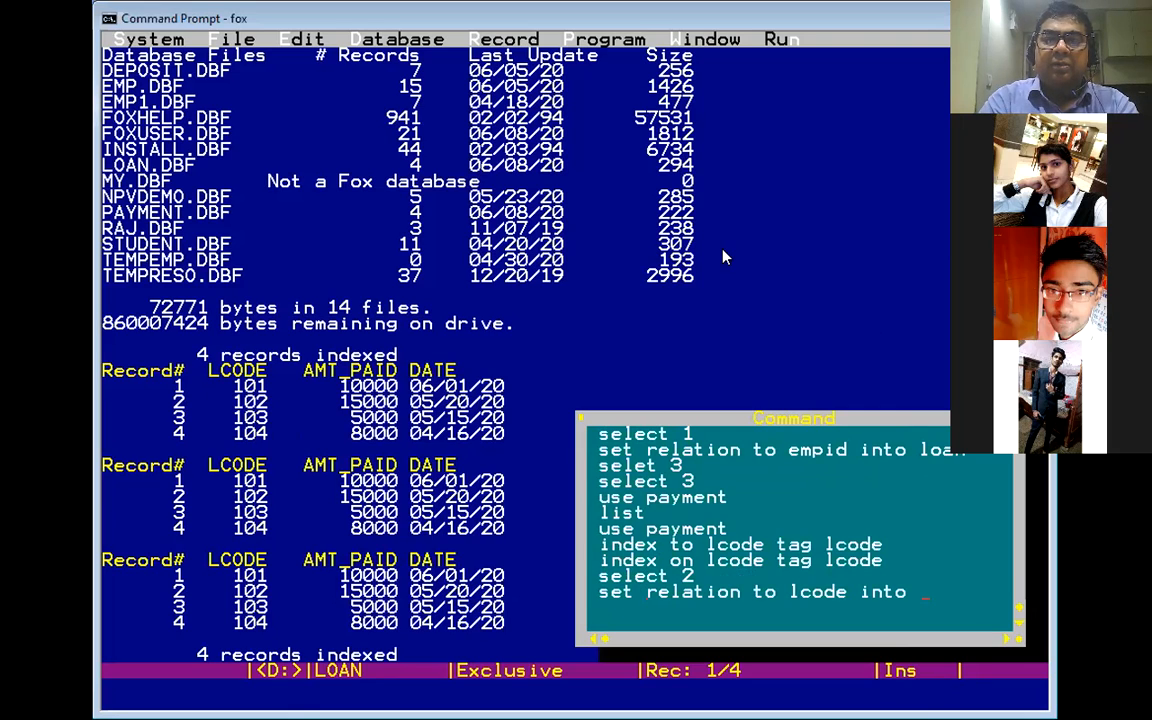
pyautogui.write('payment')
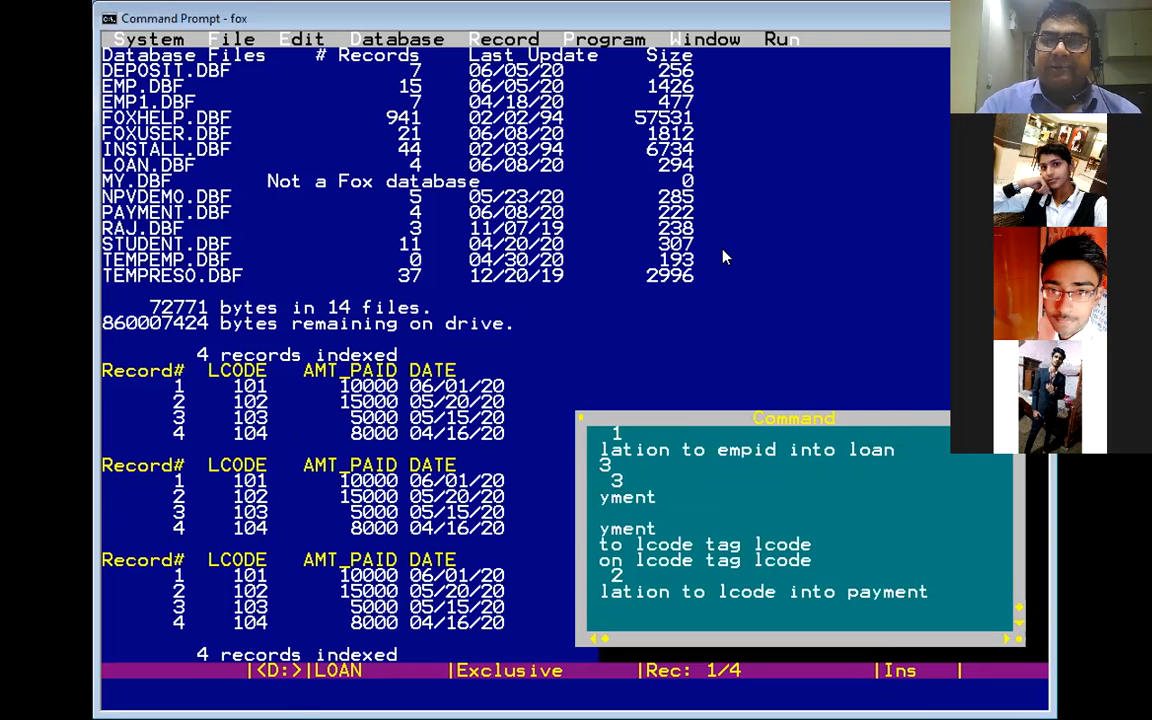
pyautogui.press('Return')
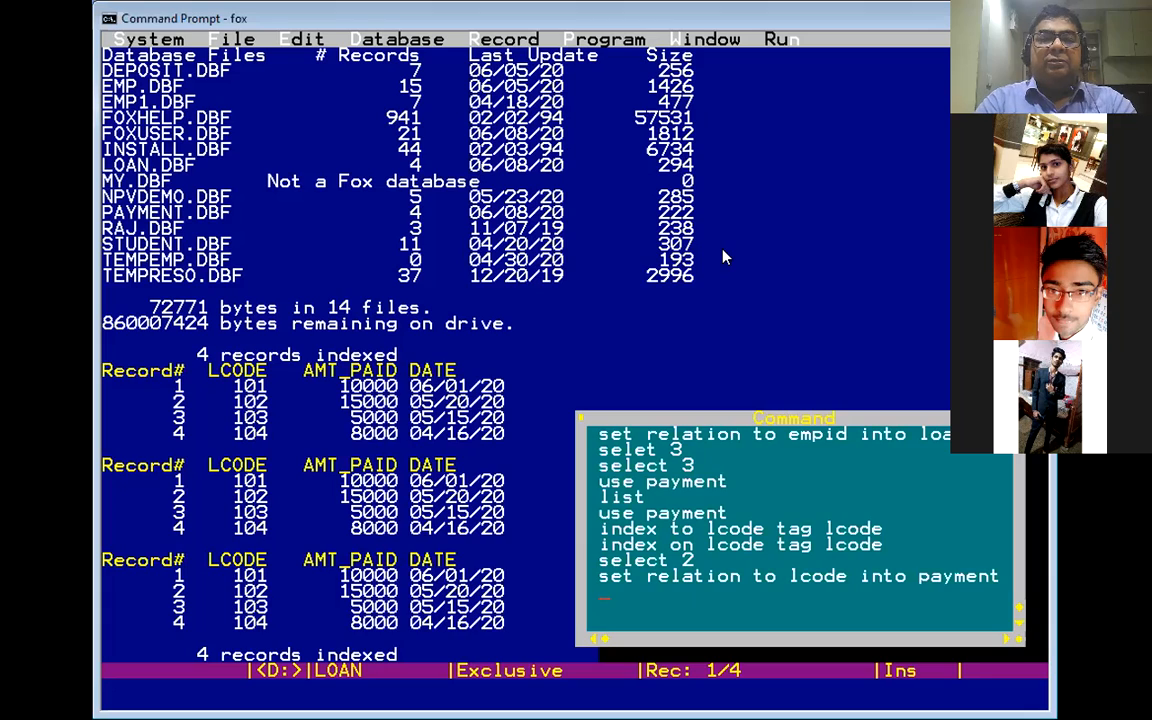
# Clear the output area, and browse the emp table from work area 1 with select 1 and brow nowait
pyautogui.write('clear')
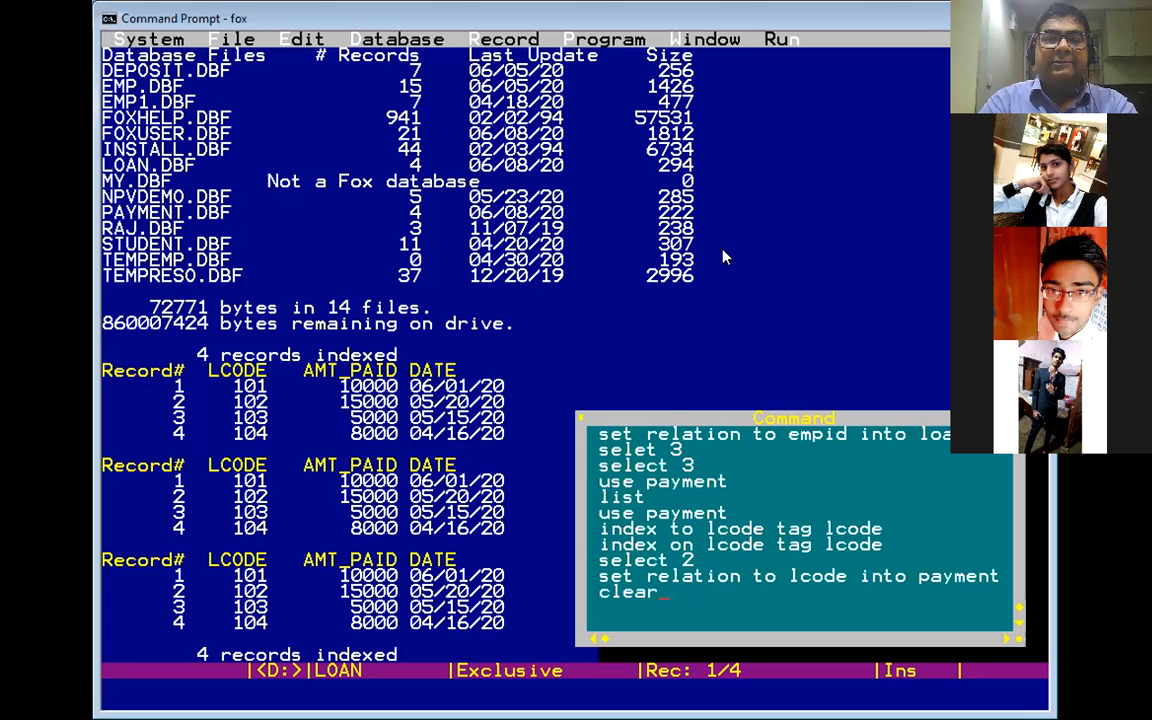
pyautogui.press('Return')
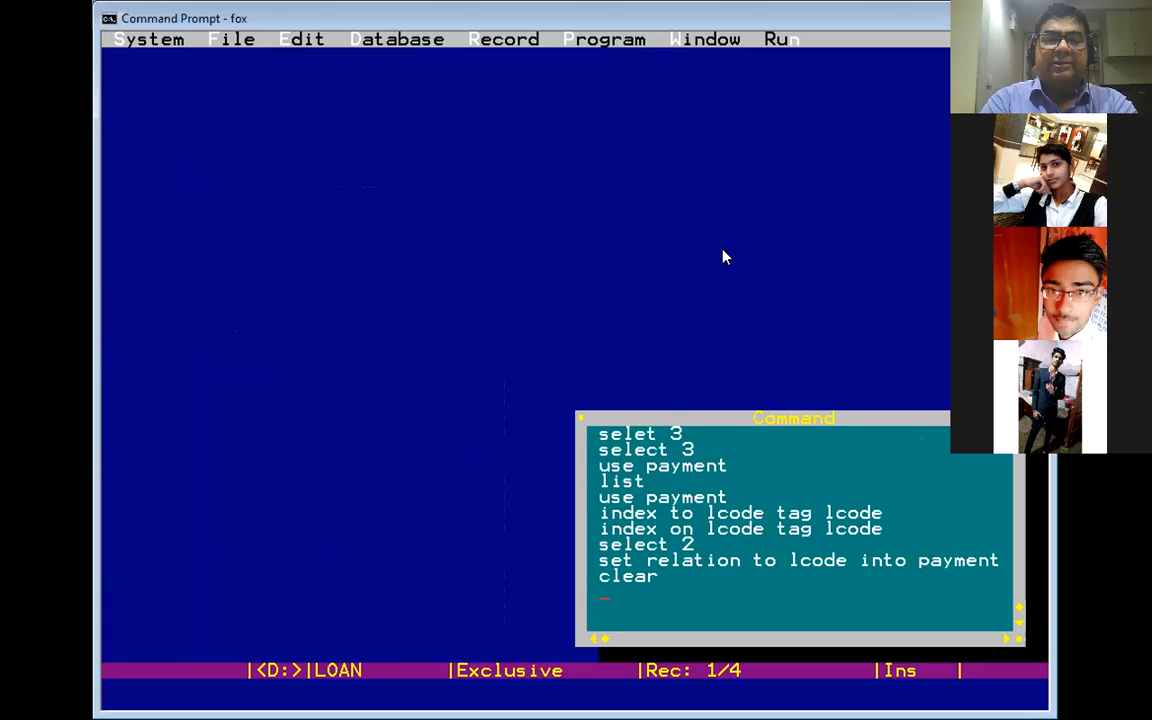
pyautogui.write('select ')
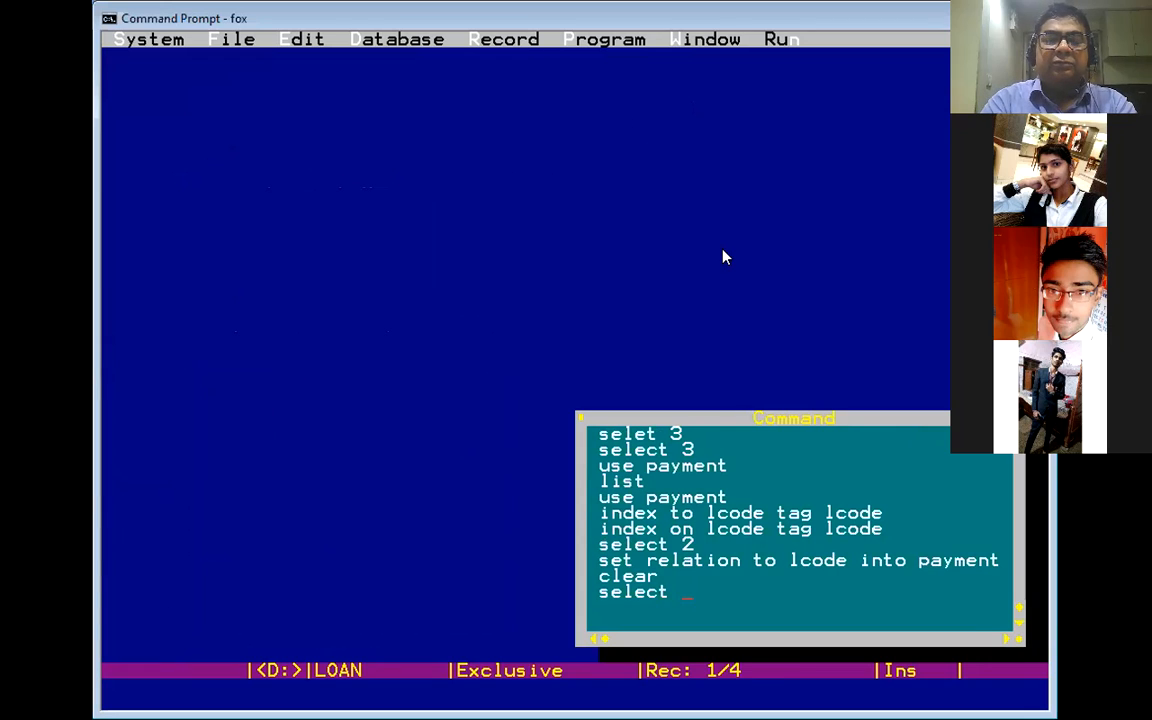
pyautogui.write('1')
pyautogui.press('Return')
pyautogui.write('brow now')
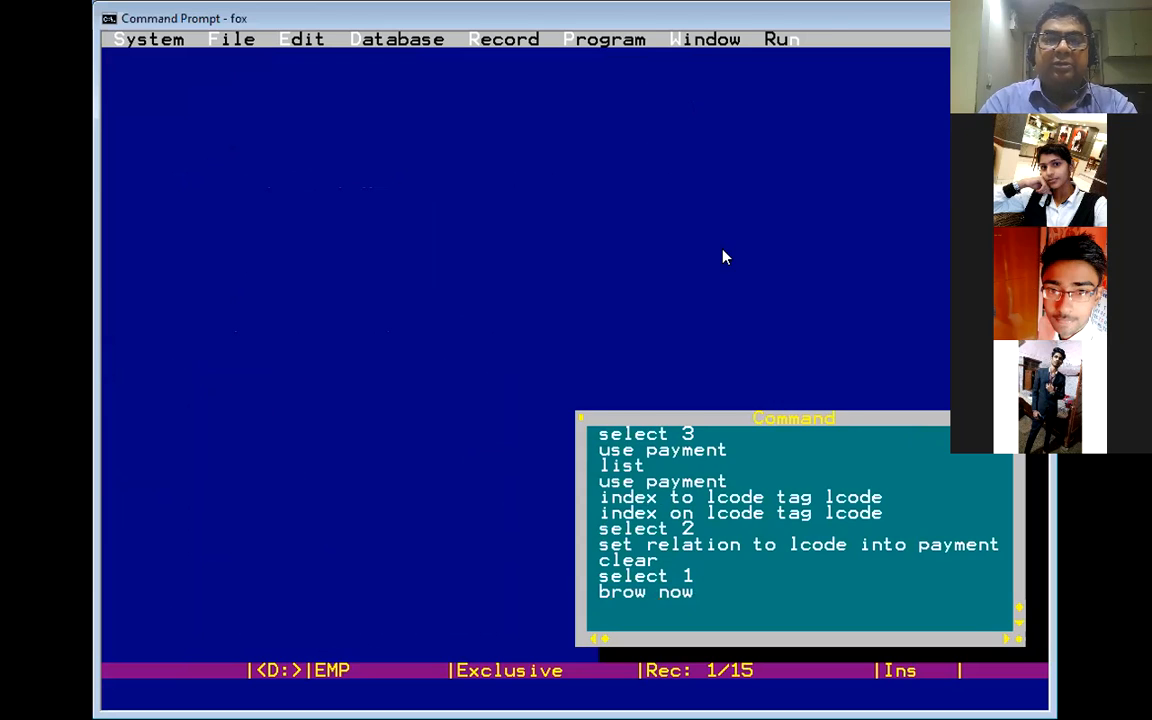
pyautogui.write('ait')
pyautogui.press('Return')
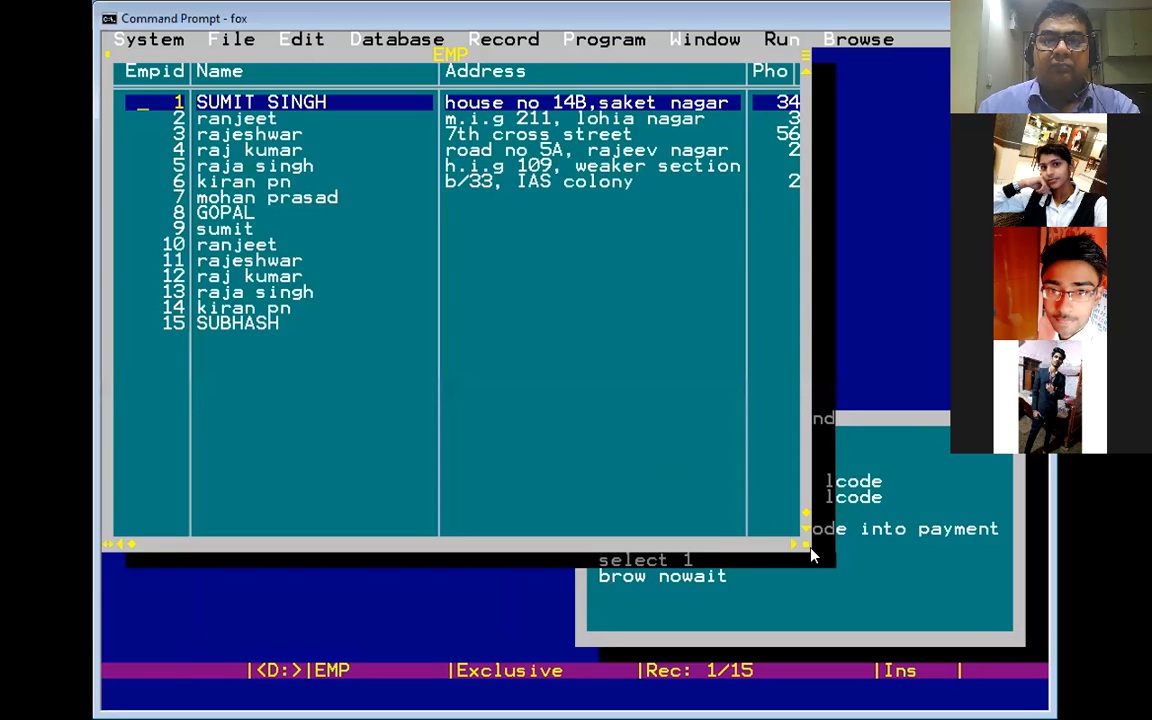
# Shrink the EMP browse window so it keeps all employee rows but leaves the lower half of the workspace free
pyautogui.moveTo(806, 544); pyautogui.dragTo(717, 468)
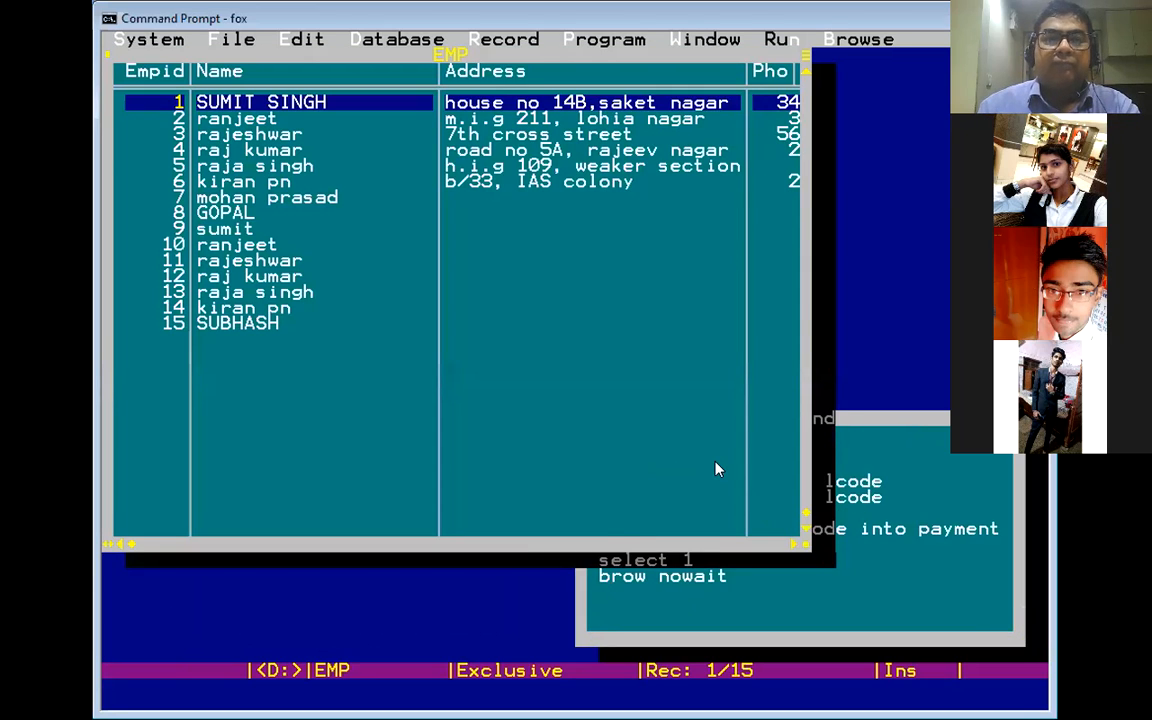
pyautogui.moveTo(745, 318); pyautogui.dragTo(735, 370)
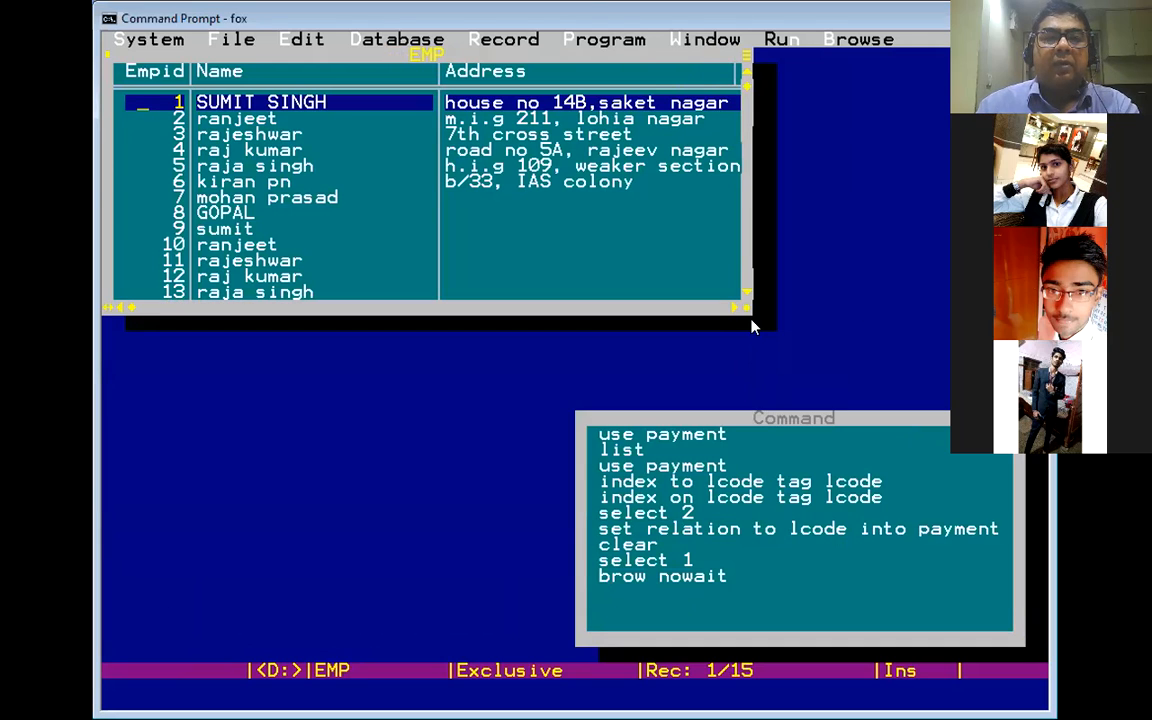
pyautogui.moveTo(753, 322); pyautogui.dragTo(764, 336)
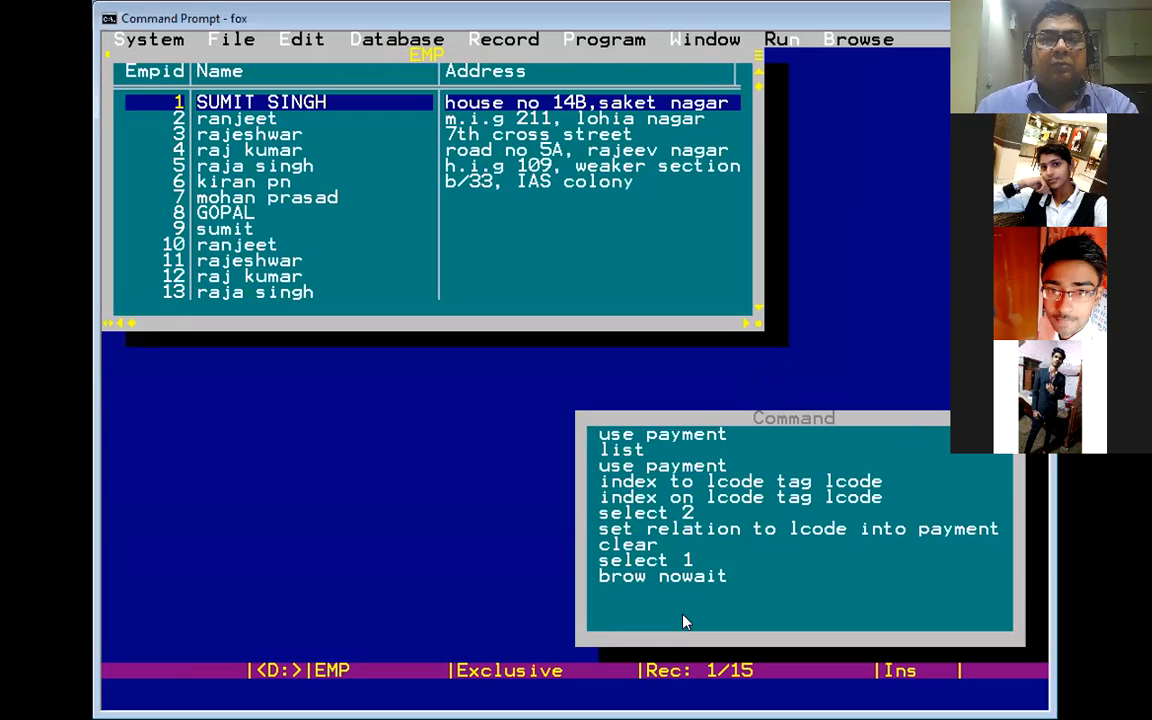
# Browse the loan table with select 2 and brow nowait, and shrink its window to a few rows below EMP
pyautogui.hotkey('ctrl', 'F1')
pyautogui.write('select 2')
pyautogui.press('Return')
pyautogui.write('brow nowat')
pyautogui.press('BackSpace')
pyautogui.write('it')
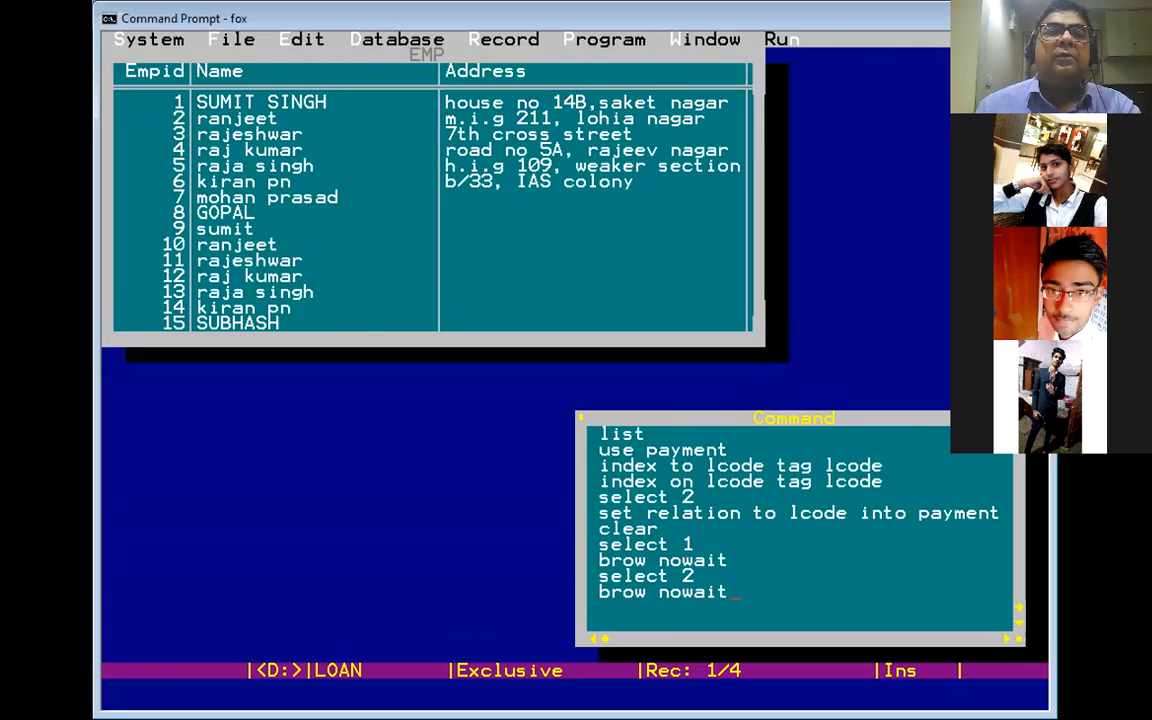
pyautogui.press('Return')
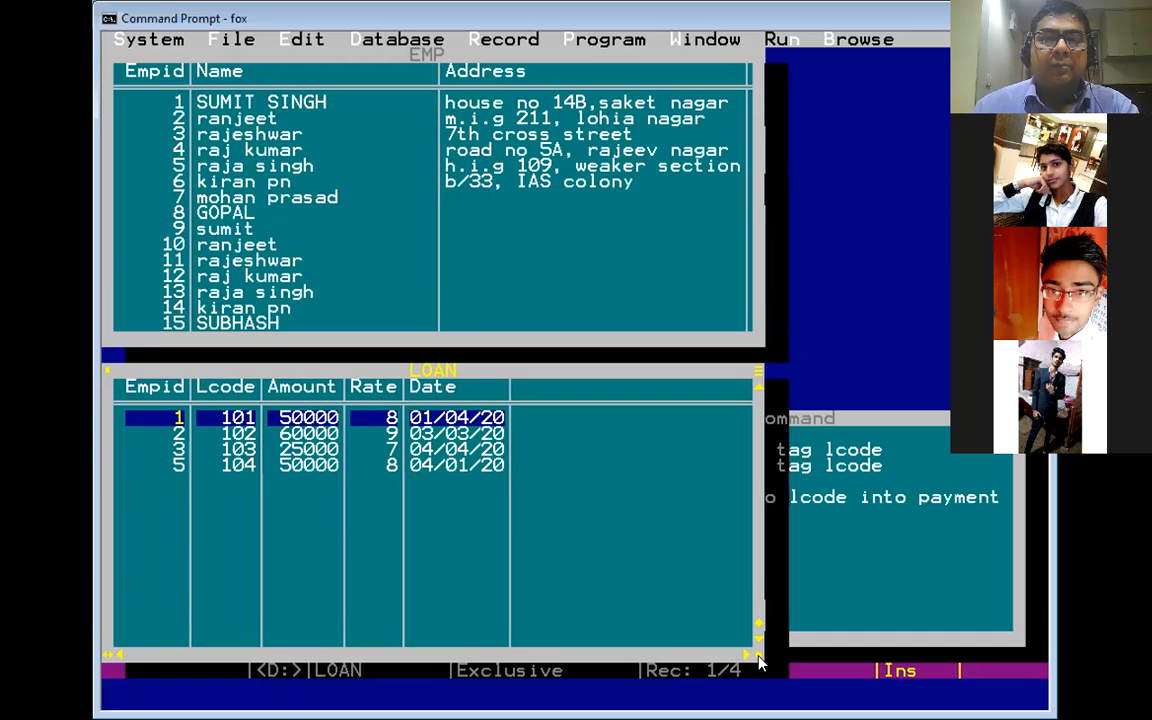
pyautogui.moveTo(760, 662); pyautogui.dragTo(750, 648)
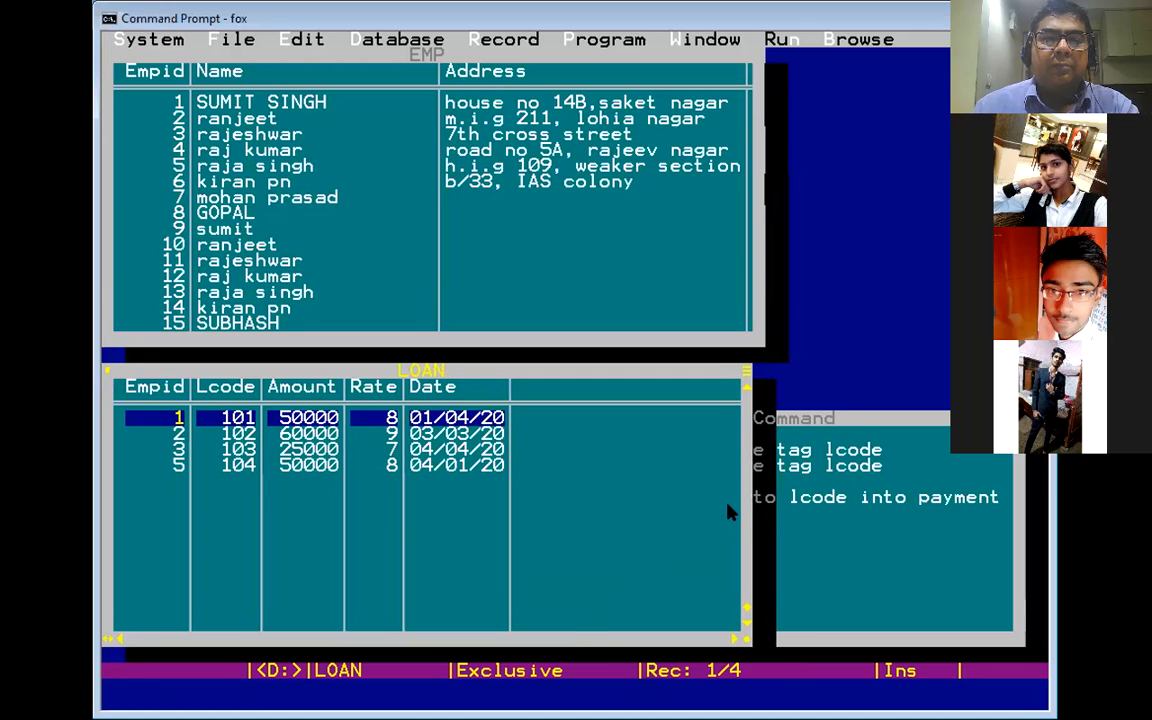
pyautogui.moveTo(728, 512); pyautogui.dragTo(736, 516)
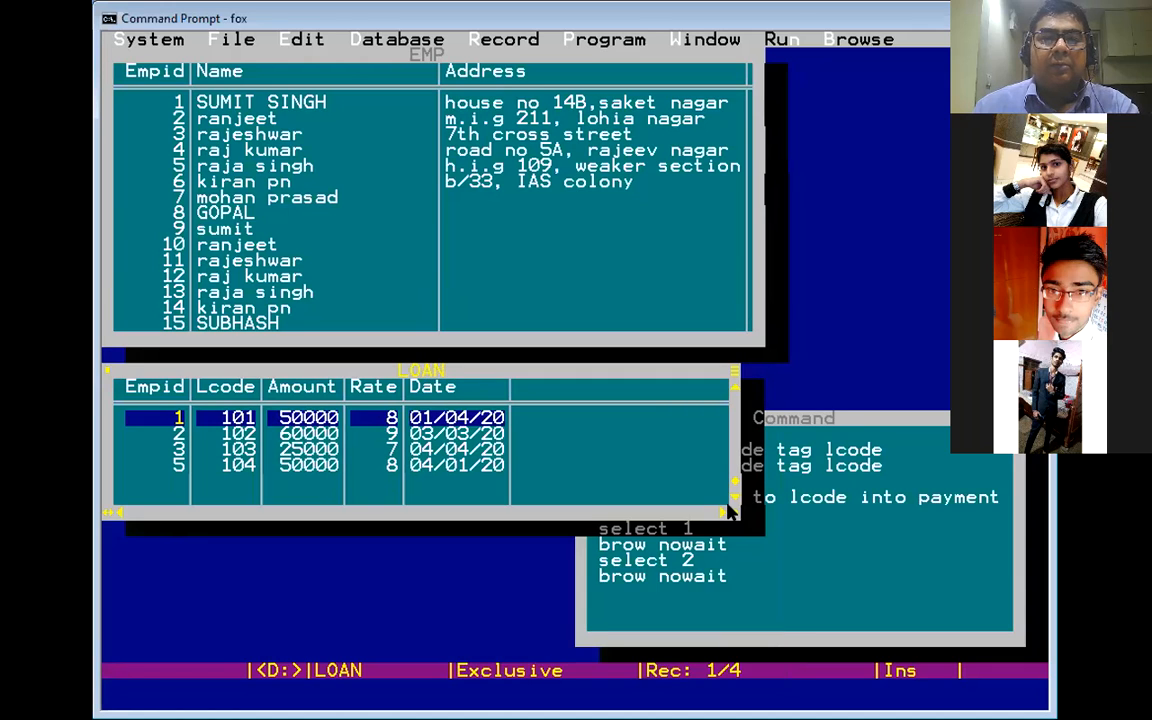
# Browse the payment table with select 3 and brow nowait, and place its window below the LOAN window
pyautogui.click(684, 614)
pyautogui.write('select 3')
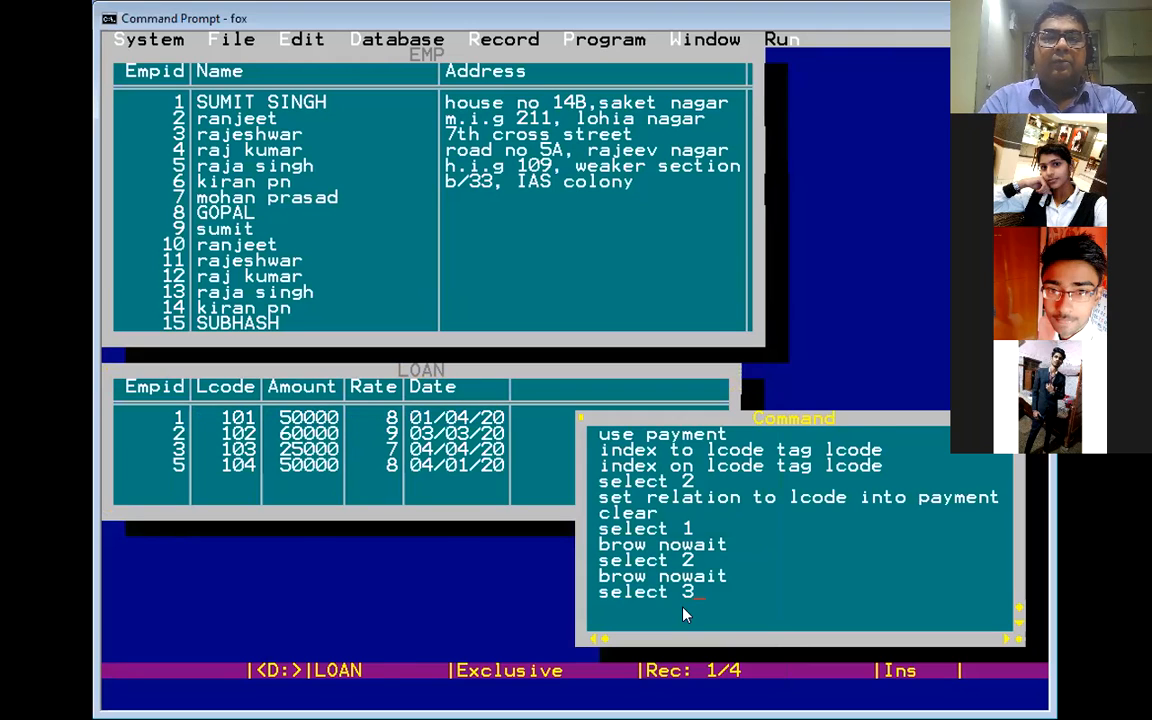
pyautogui.press('Return')
pyautogui.write('brow nowait')
pyautogui.press('Return')
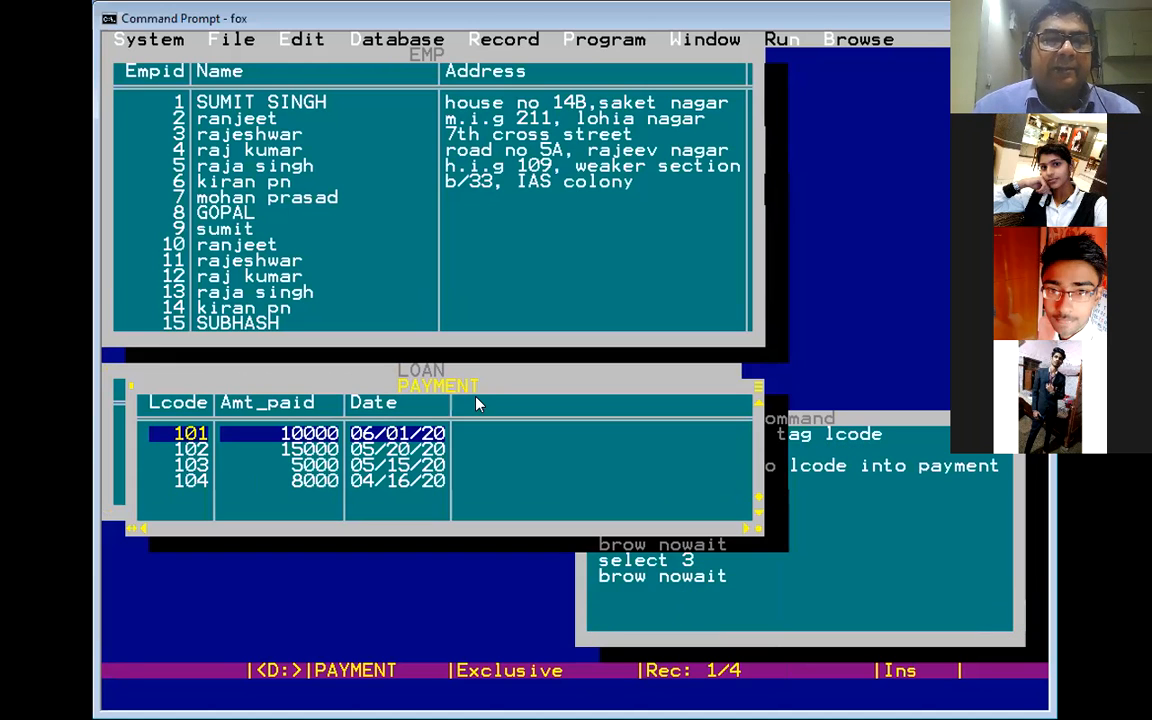
pyautogui.moveTo(476, 404); pyautogui.dragTo(448, 553)
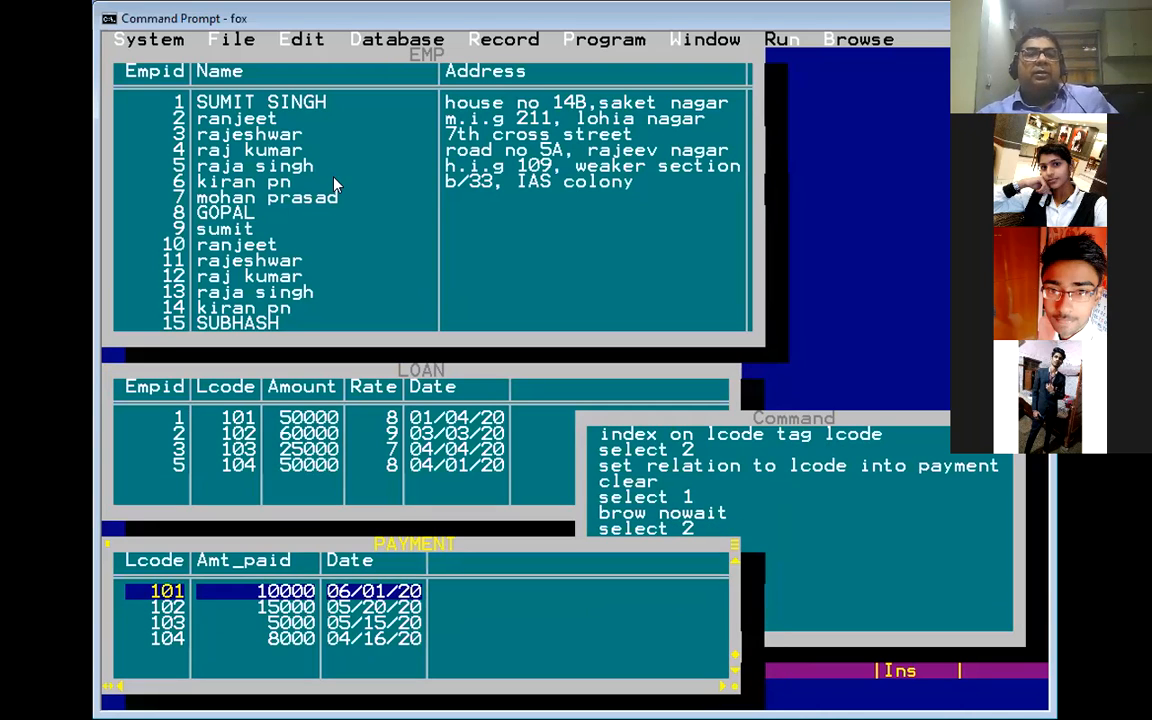
# Select the first employee record in EMP to check its related loan and payment records
pyautogui.click(263, 101)
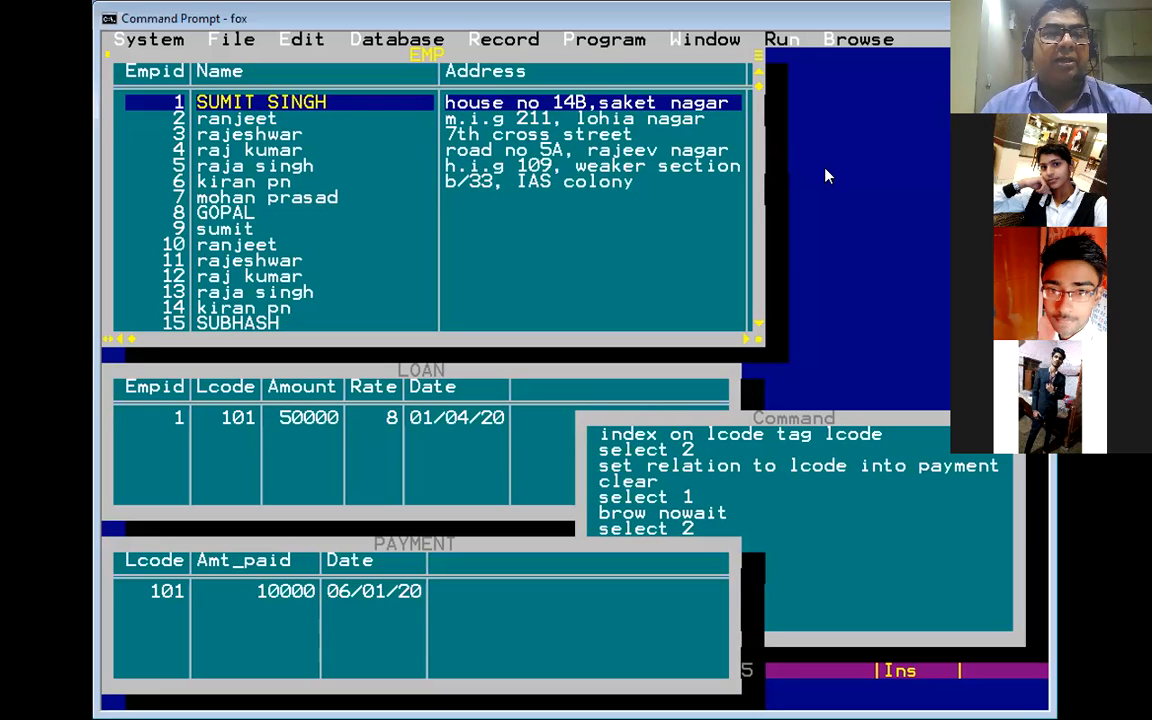
# Step through employee records 2 to 5 in EMP and back to record 1, checking each one's related loan and payment records
pyautogui.press('Down')
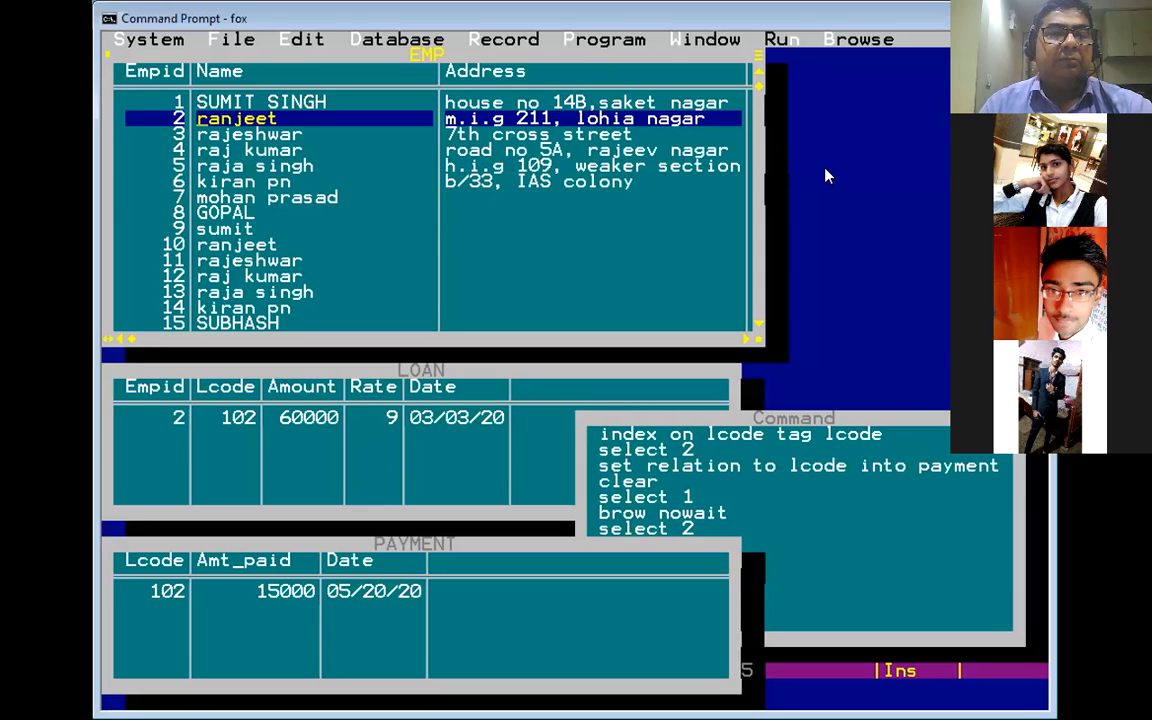
pyautogui.press('Up')
pyautogui.press('Down')
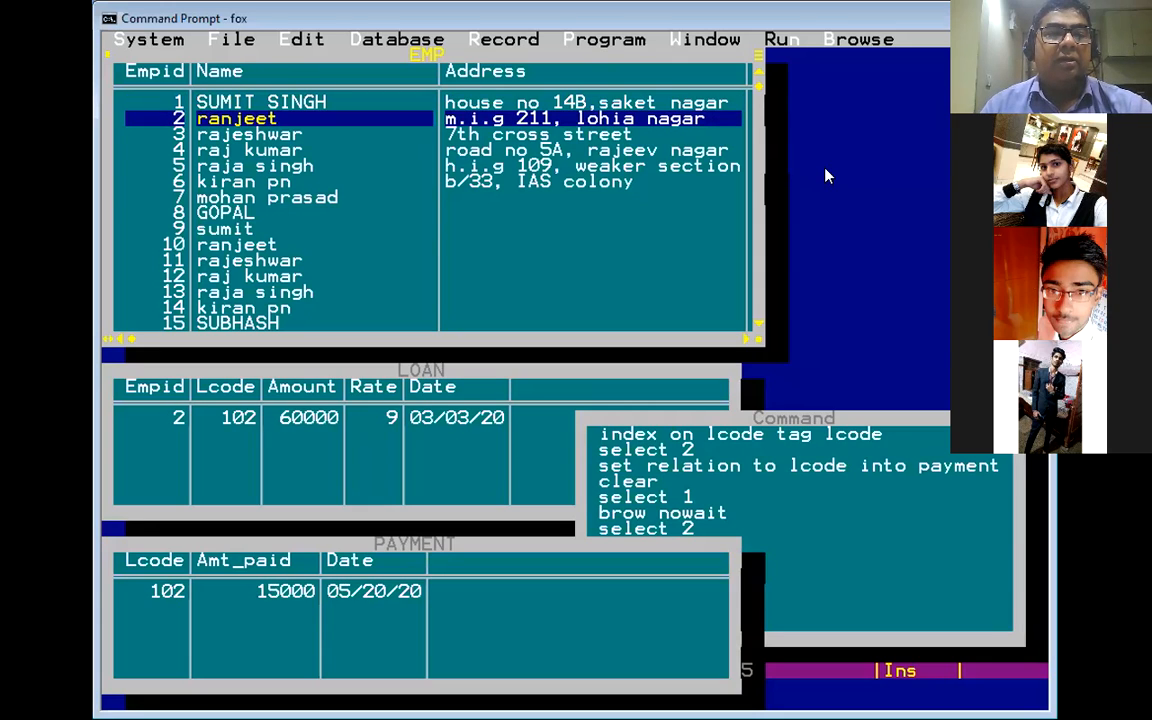
pyautogui.press('Down')
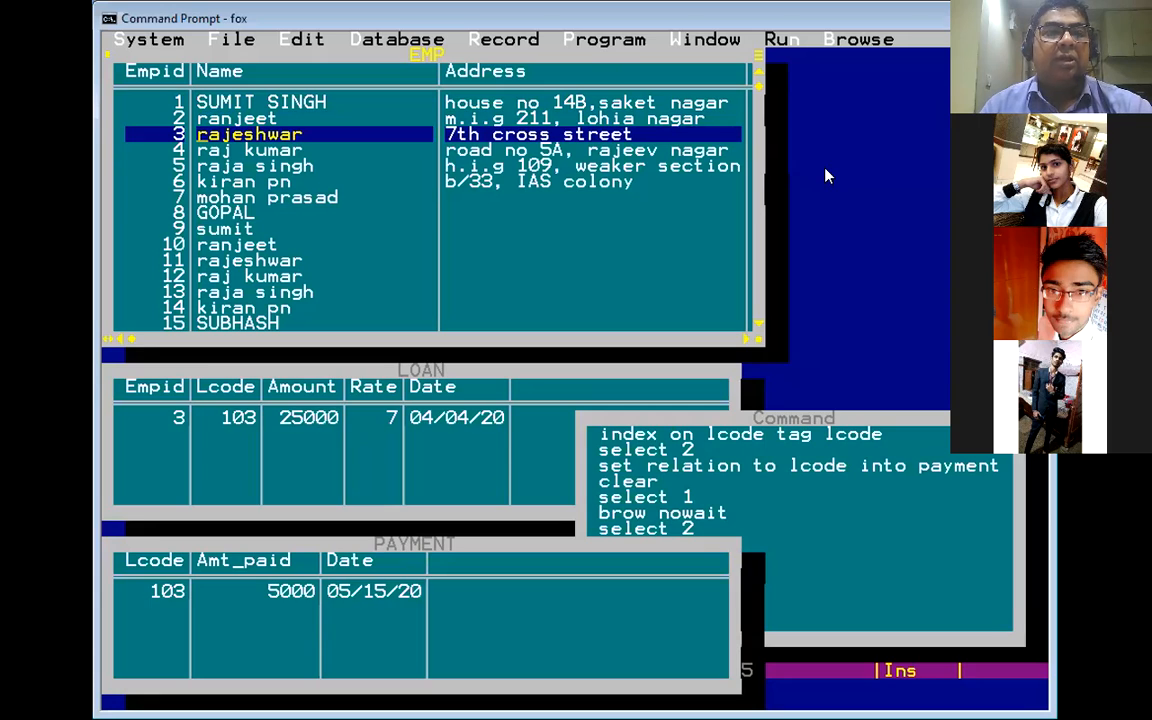
pyautogui.press('Down')
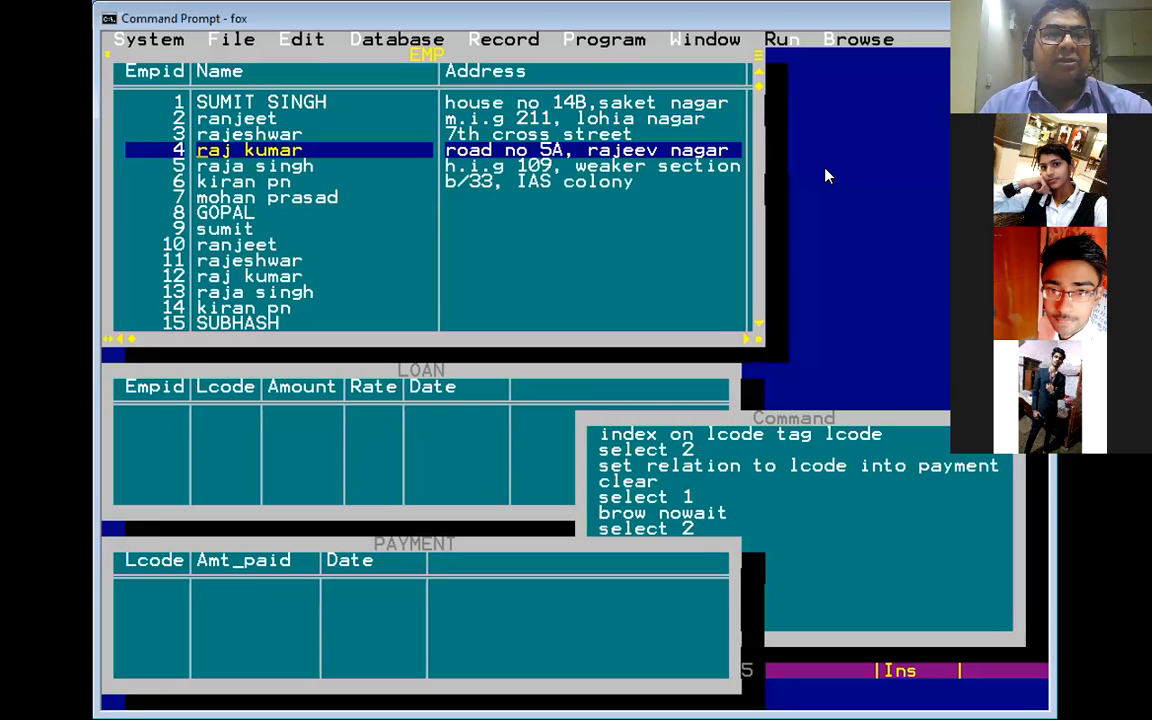
pyautogui.press('Down')
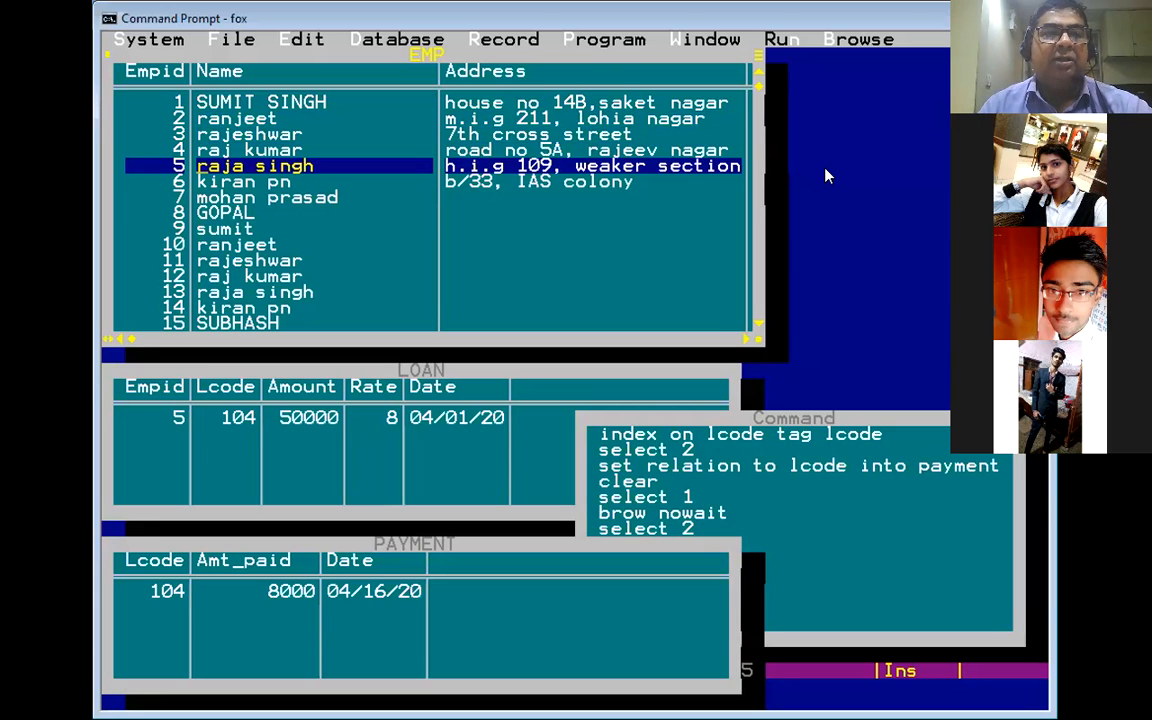
pyautogui.press('Up')
pyautogui.press('Down')
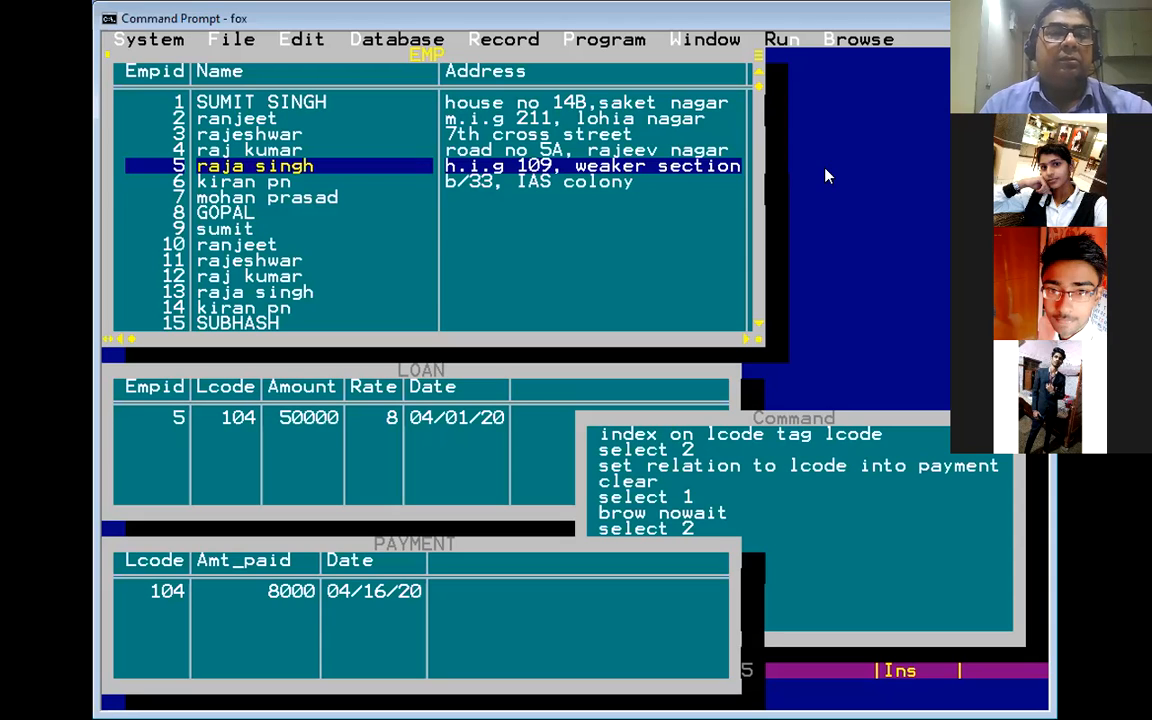
pyautogui.press('Up')
pyautogui.press('Up')
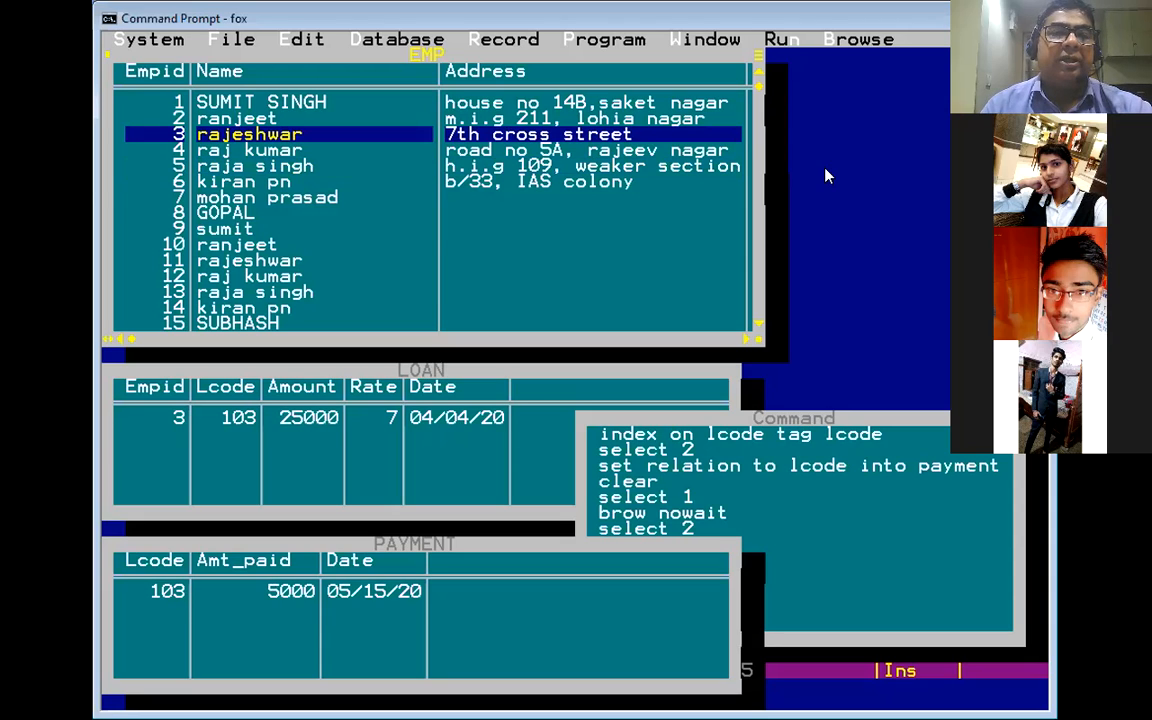
pyautogui.press('Up')
pyautogui.press('Up')
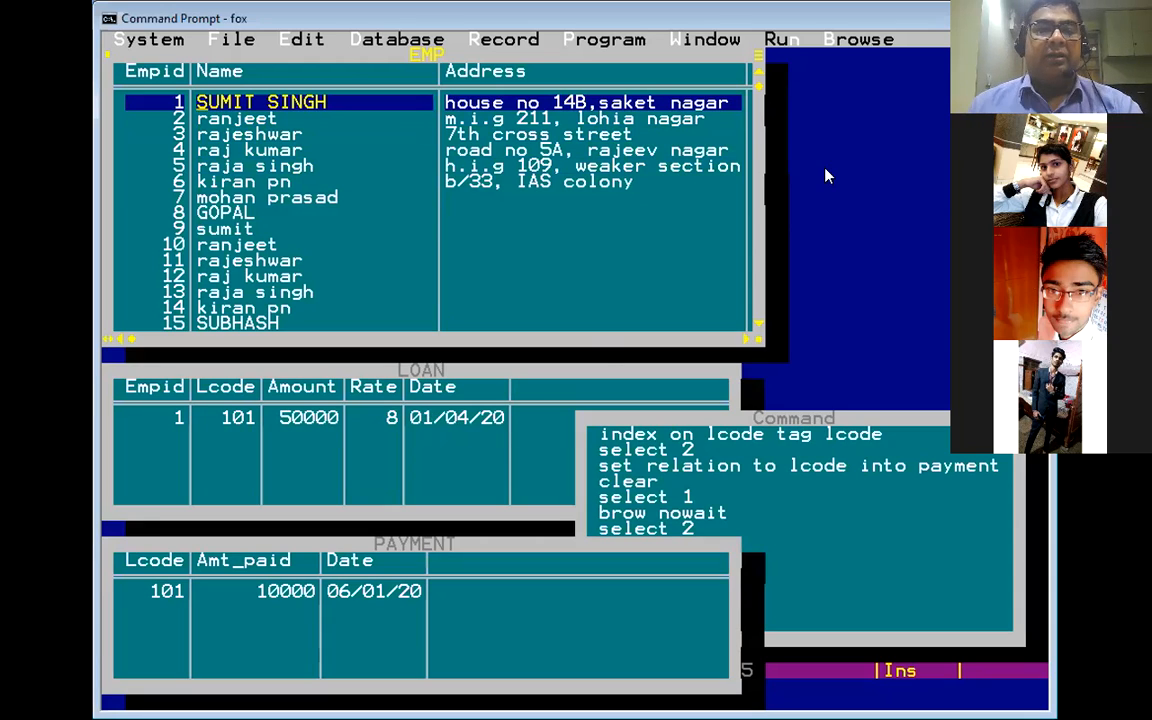
# Close the EMP, LOAN and PAYMENT browse windows and highlight the word select in the earlier select 1 command
pyautogui.press('Escape')
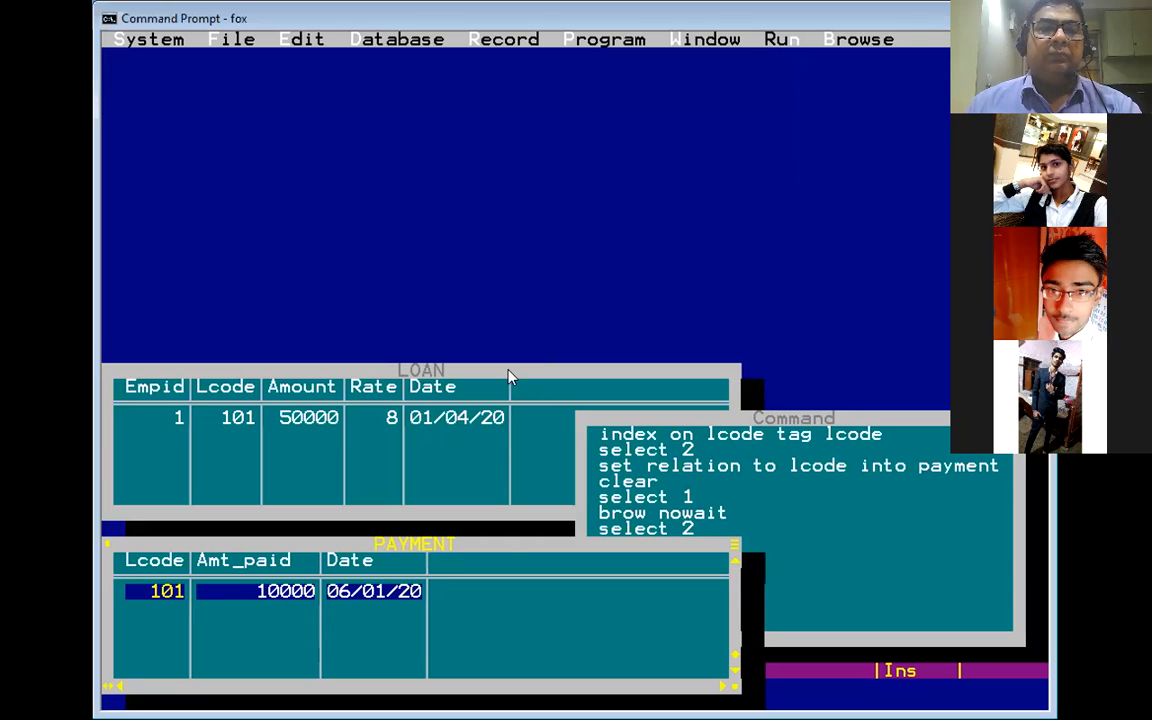
pyautogui.press('Escape')
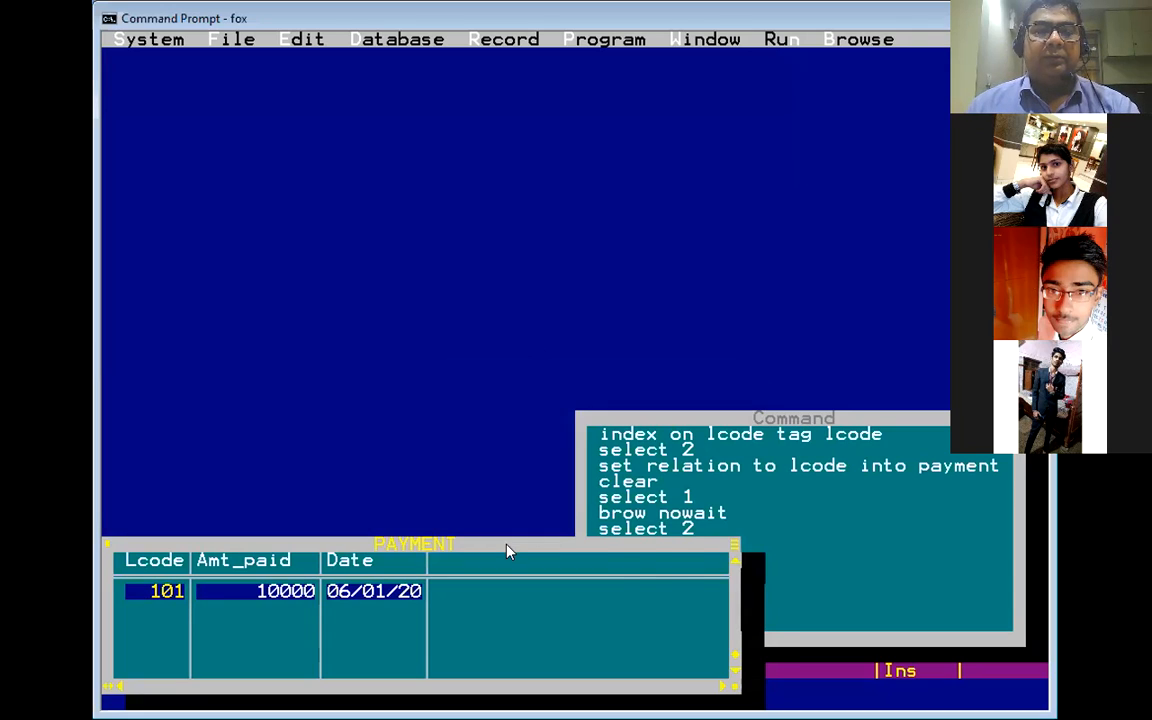
pyautogui.press('Escape')
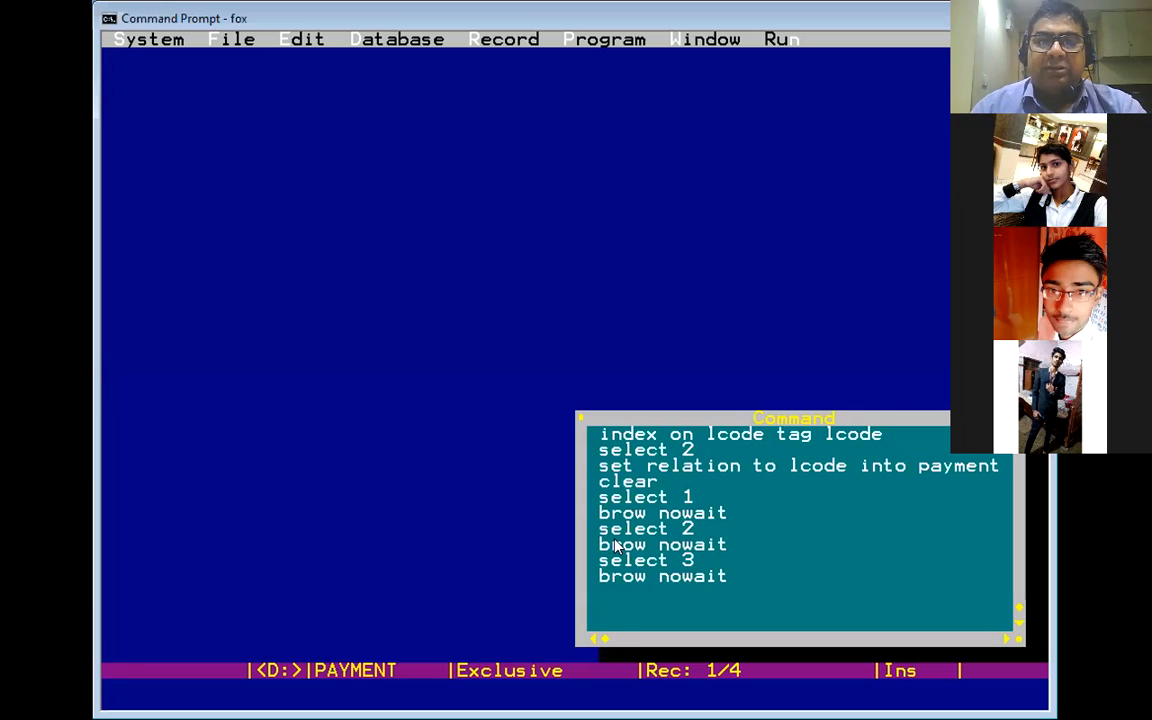
pyautogui.doubleClick(632, 497)
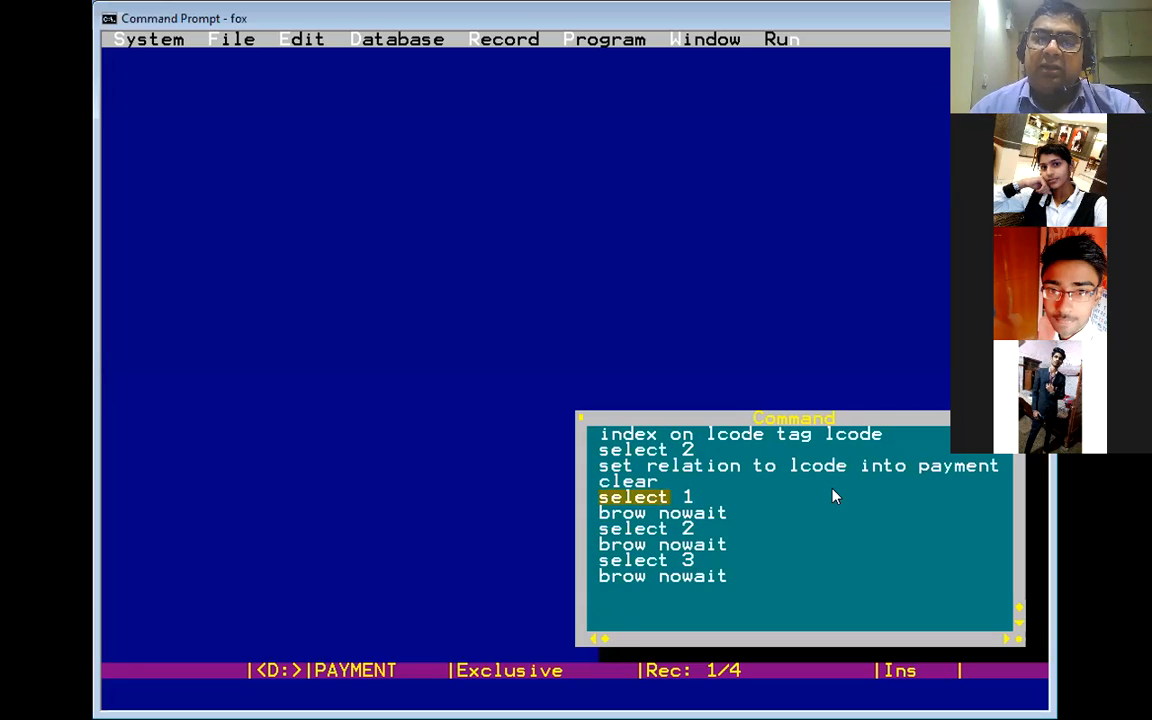